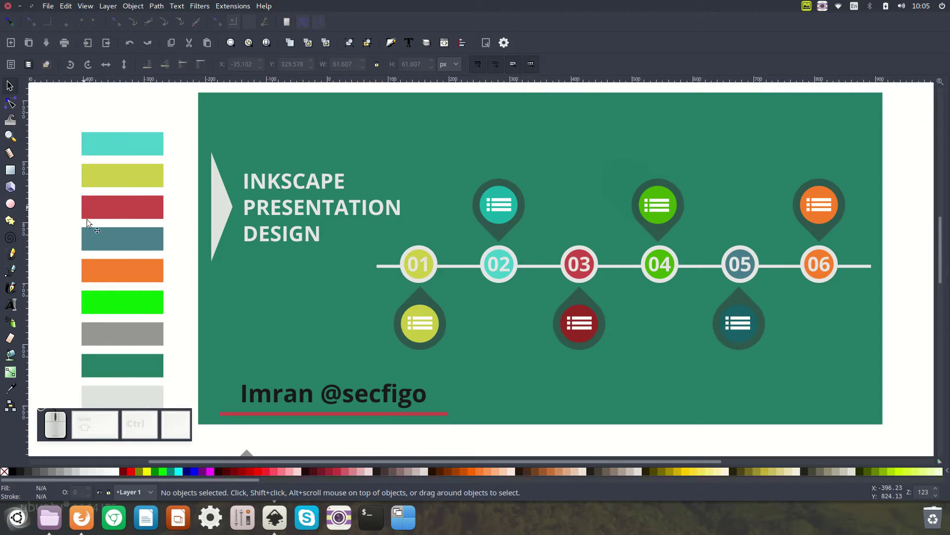
Step: Examine the colour swatches, numbered circles and pin markers of the finished timeline slide and the sample parts below it
{"action": "left_click", "coordinate": [122, 186]}
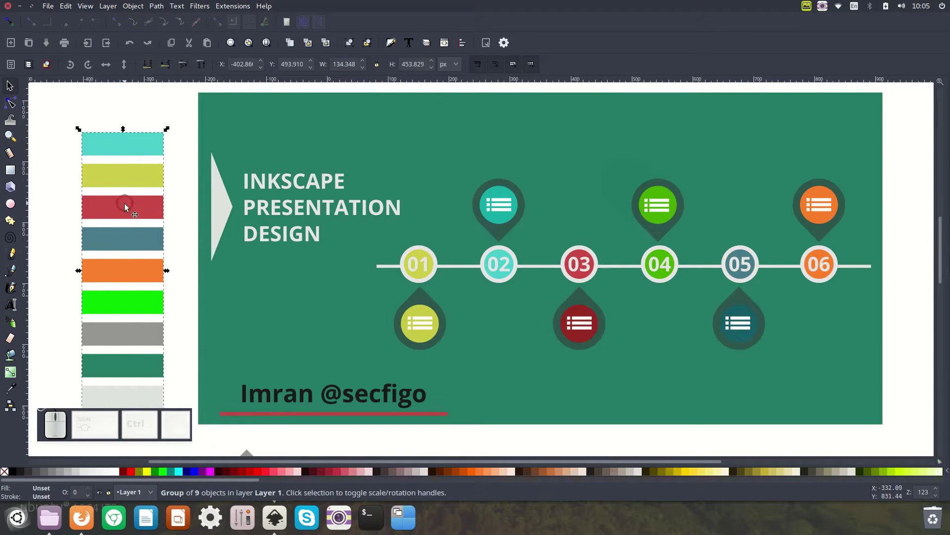
{"action": "scroll", "coordinate": [124, 209], "scroll_direction": "down", "scroll_amount": 2}
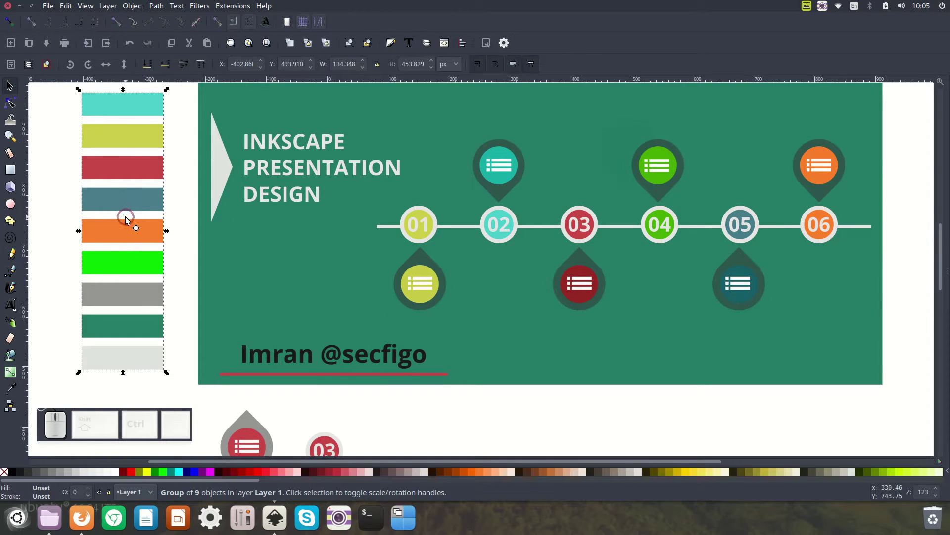
{"action": "key", "text": "ctrl+shift"}
{"action": "scroll", "coordinate": [449, 259], "scroll_direction": "up", "scroll_amount": 2}
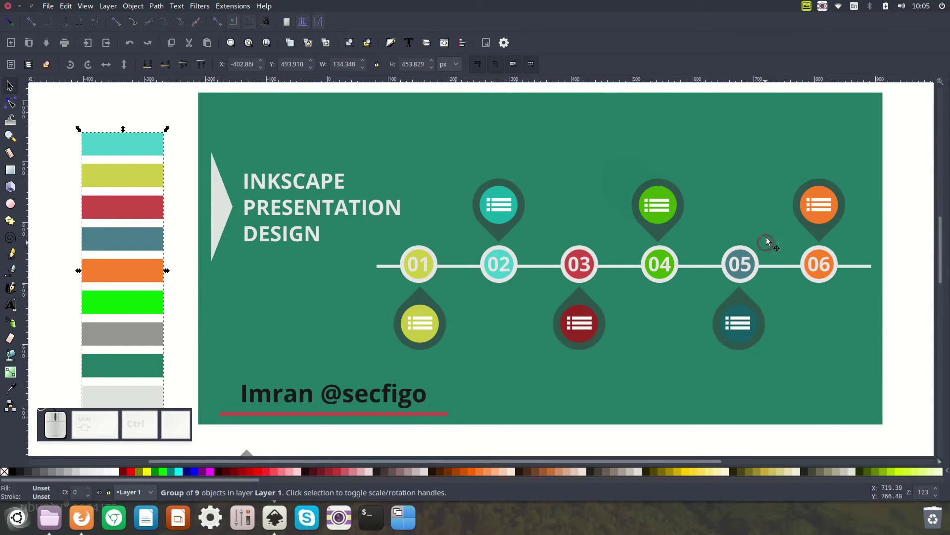
{"action": "left_click", "coordinate": [418, 263]}
{"action": "left_click", "coordinate": [503, 268]}
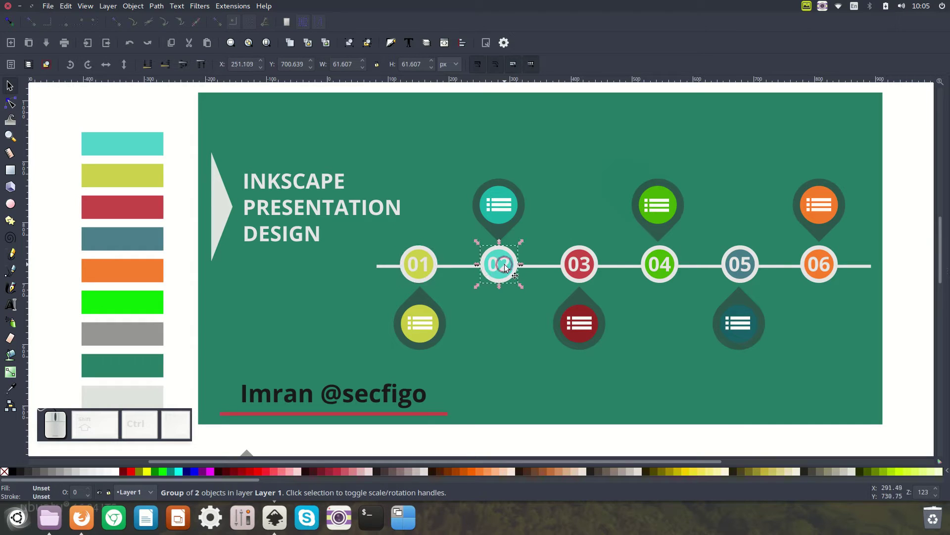
{"action": "left_click", "coordinate": [577, 264]}
{"action": "left_click", "coordinate": [654, 263]}
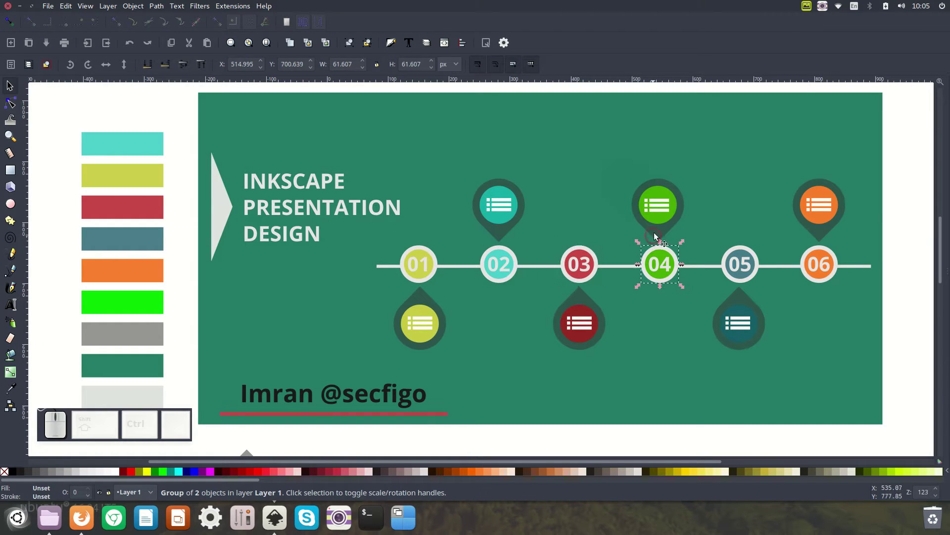
{"action": "left_click", "coordinate": [654, 216]}
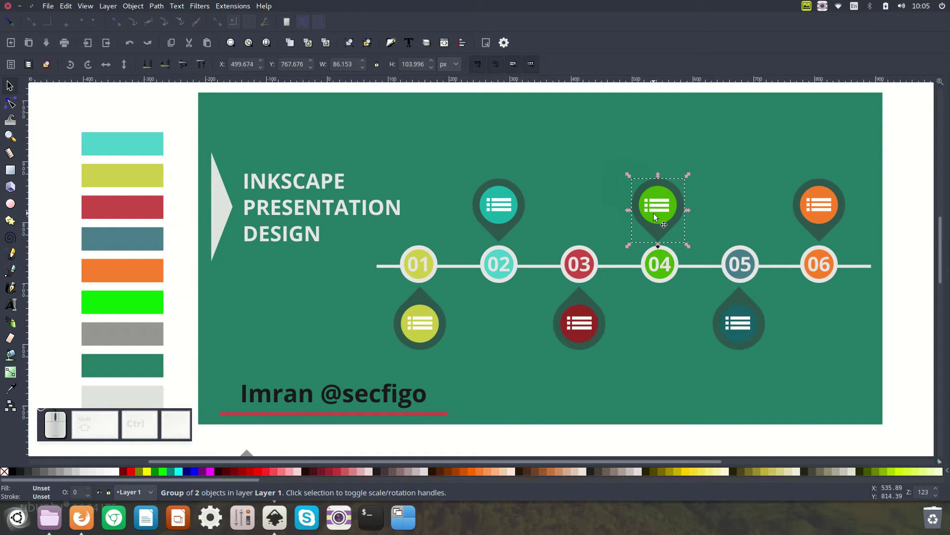
{"action": "left_click", "coordinate": [429, 268]}
{"action": "scroll", "coordinate": [430, 339], "scroll_direction": "down", "scroll_amount": 12}
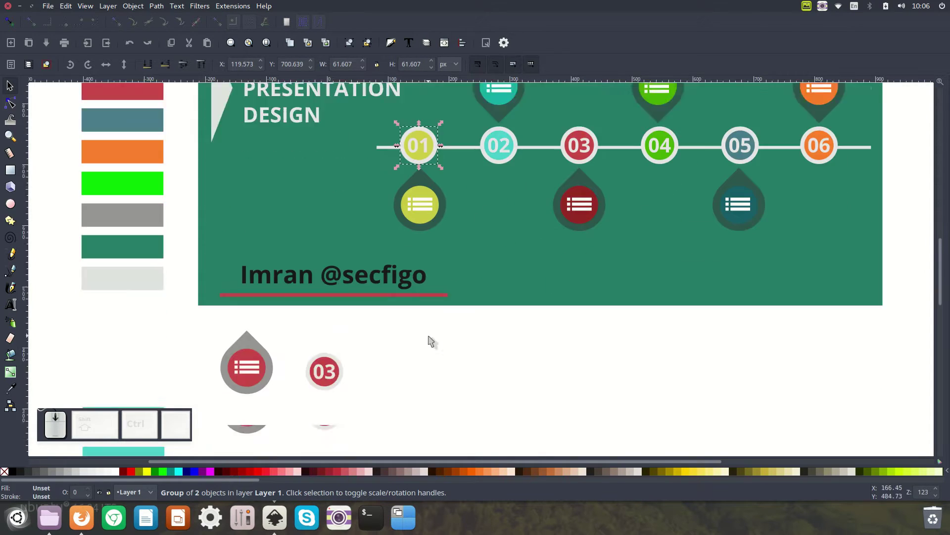
{"action": "scroll", "coordinate": [436, 322], "scroll_direction": "down", "scroll_amount": 1}
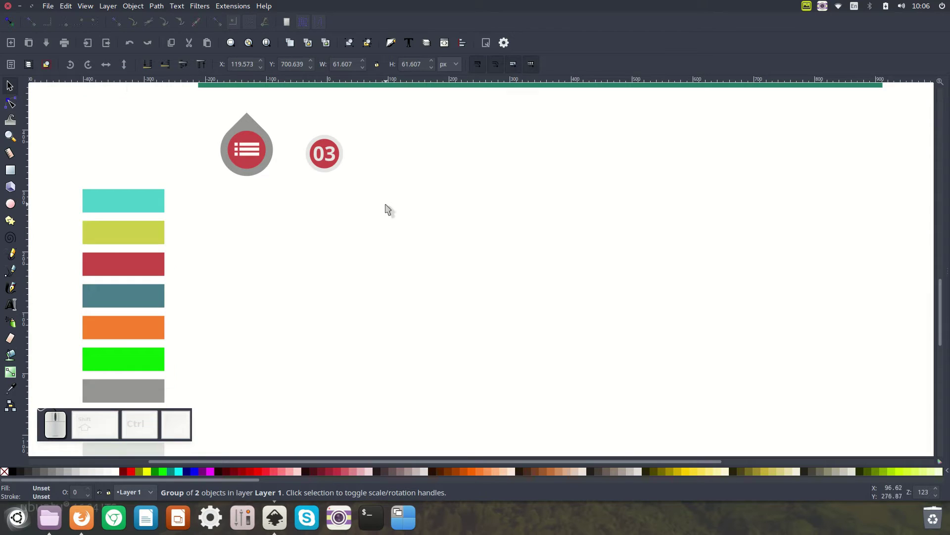
Step: Move the sample 03 badge and the grey pin marker further along the empty canvas, keeping them side by side
{"action": "left_click_drag", "start_coordinate": [324, 153], "coordinate": [410, 146]}
{"action": "left_click", "coordinate": [409, 143]}
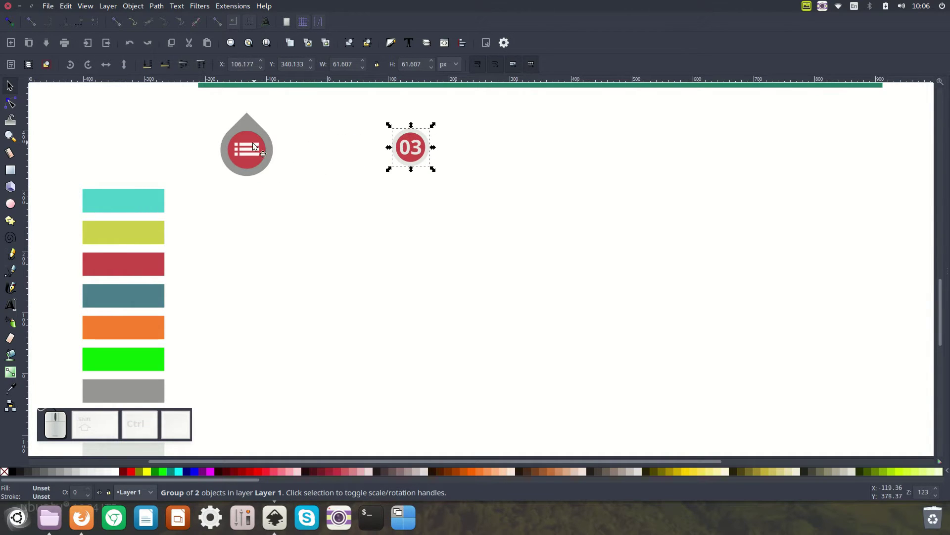
{"action": "left_click_drag", "start_coordinate": [252, 142], "coordinate": [335, 133]}
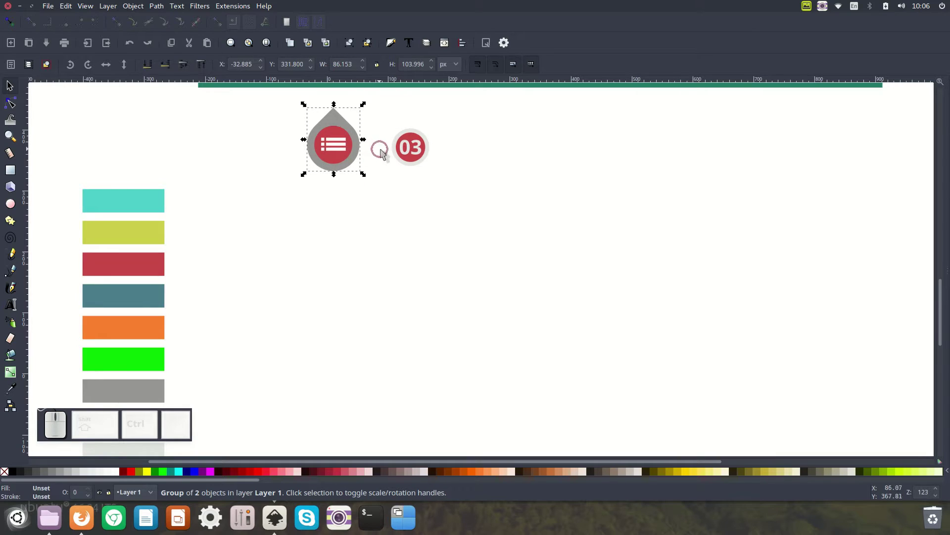
{"action": "left_click", "coordinate": [418, 151]}
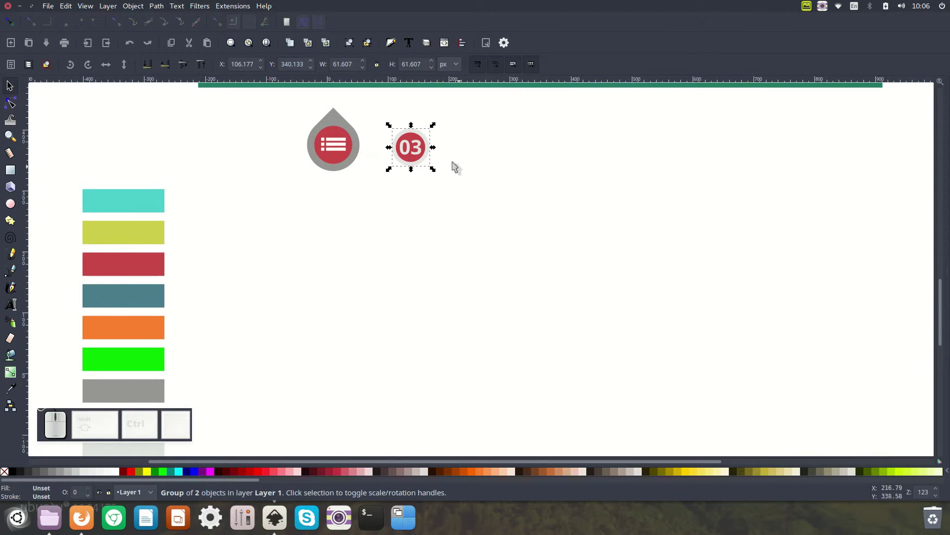
Step: Draw a green circle about 135 px in diameter on the empty canvas below the 03 badge
{"action": "left_click", "coordinate": [10, 205]}
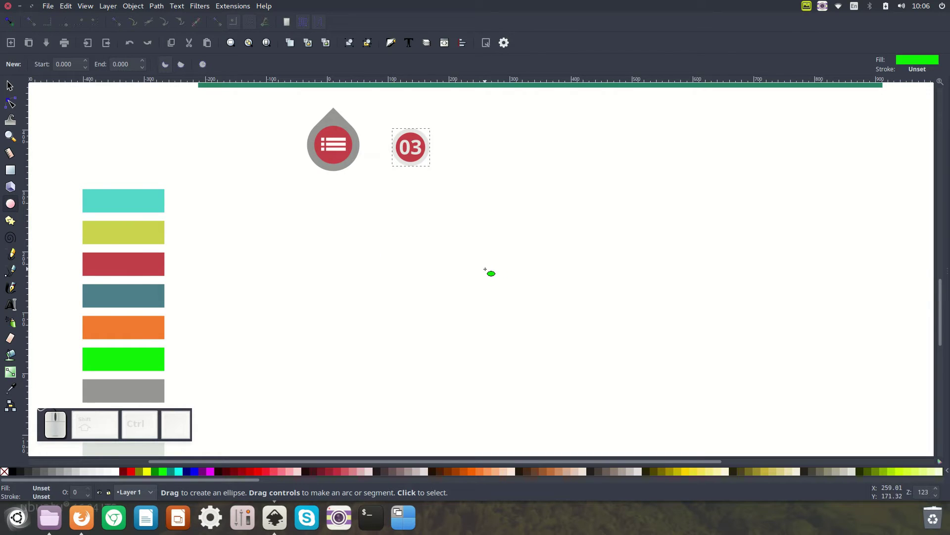
{"action": "left_click_drag", "start_coordinate": [490, 236], "coordinate": [444, 276]}
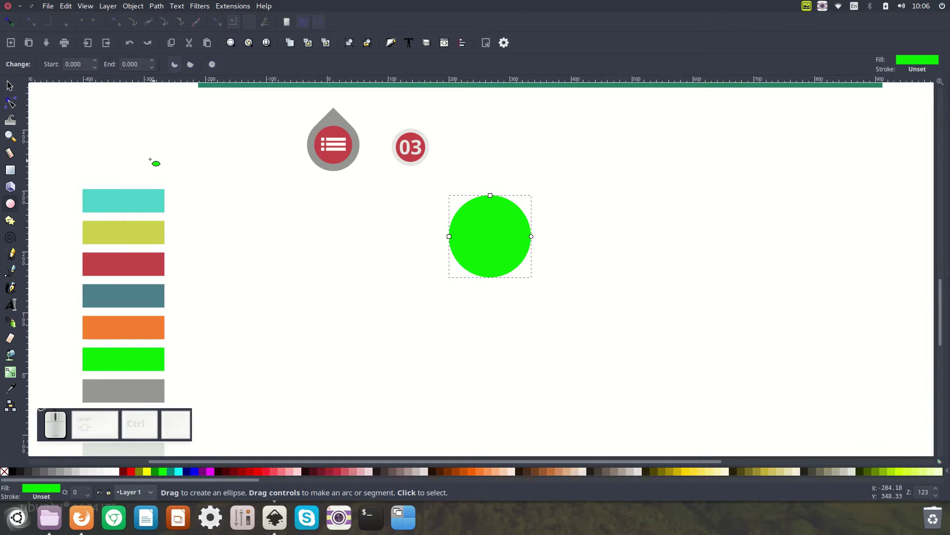
{"action": "left_click", "coordinate": [10, 85]}
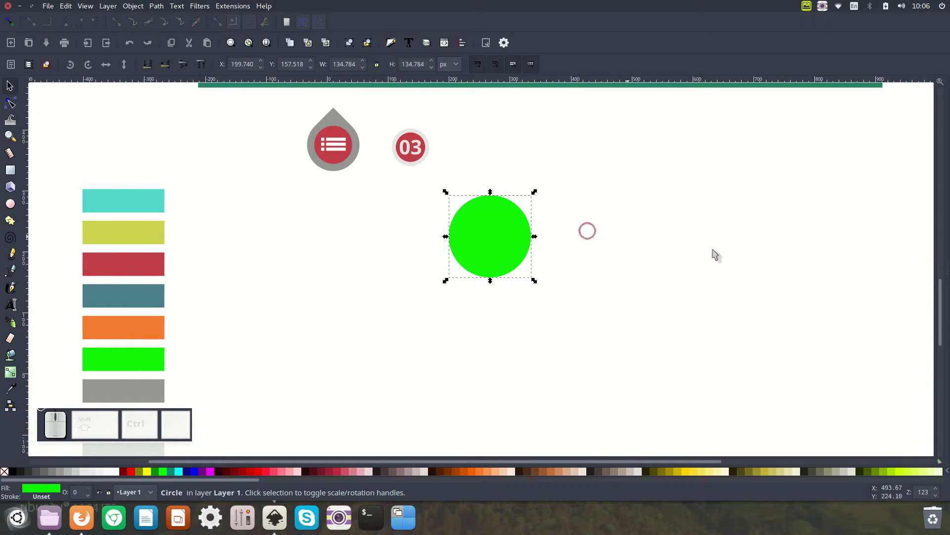
Step: Duplicate the green circle and fill the copy with dark red
{"action": "right_click", "coordinate": [492, 217]}
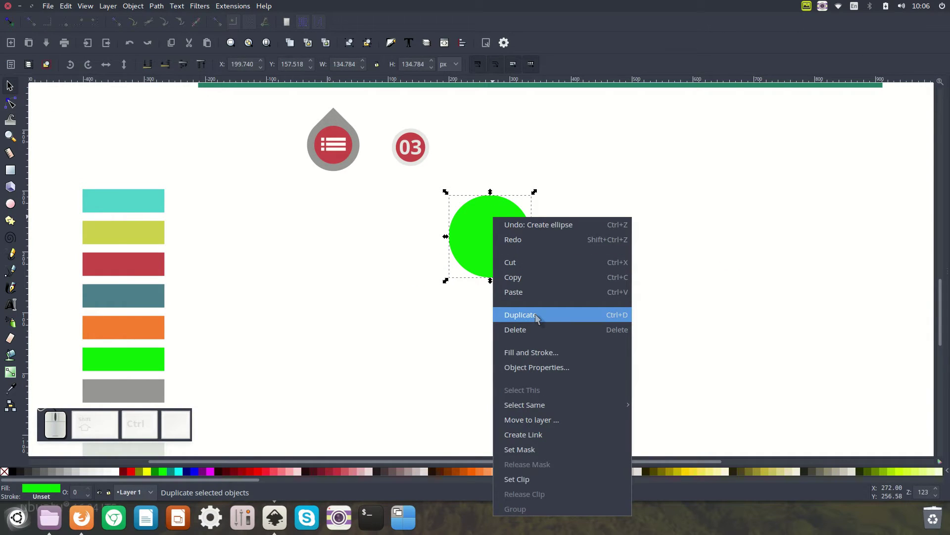
{"action": "left_click", "coordinate": [536, 314]}
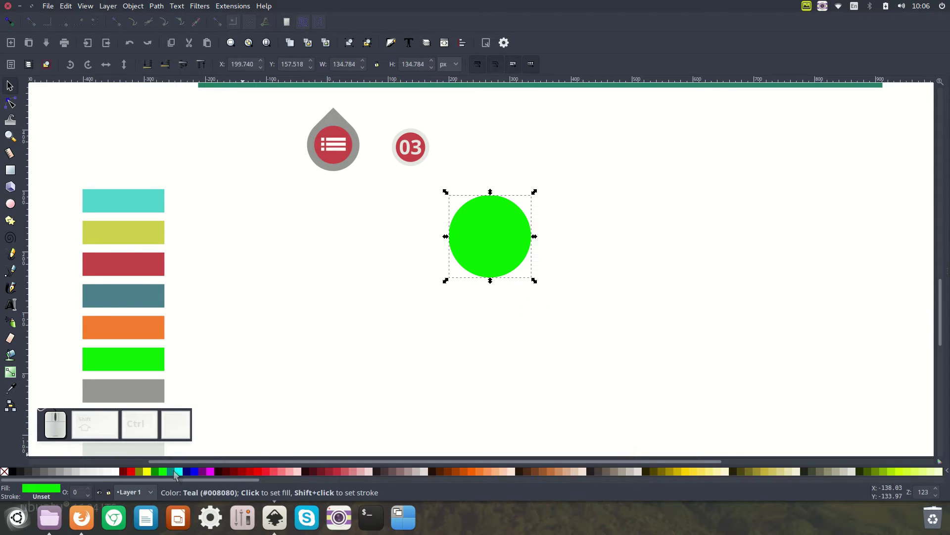
{"action": "left_click", "coordinate": [233, 473]}
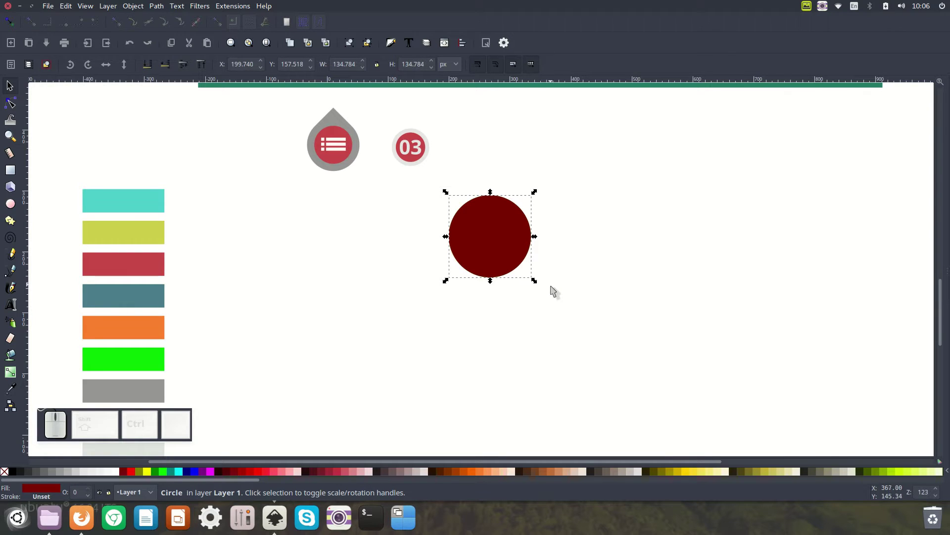
Step: Scale the dark red circle uniformly about its centre to about 109 px so a green ring surrounds it
{"action": "left_click_drag", "start_coordinate": [535, 280], "coordinate": [537, 281]}
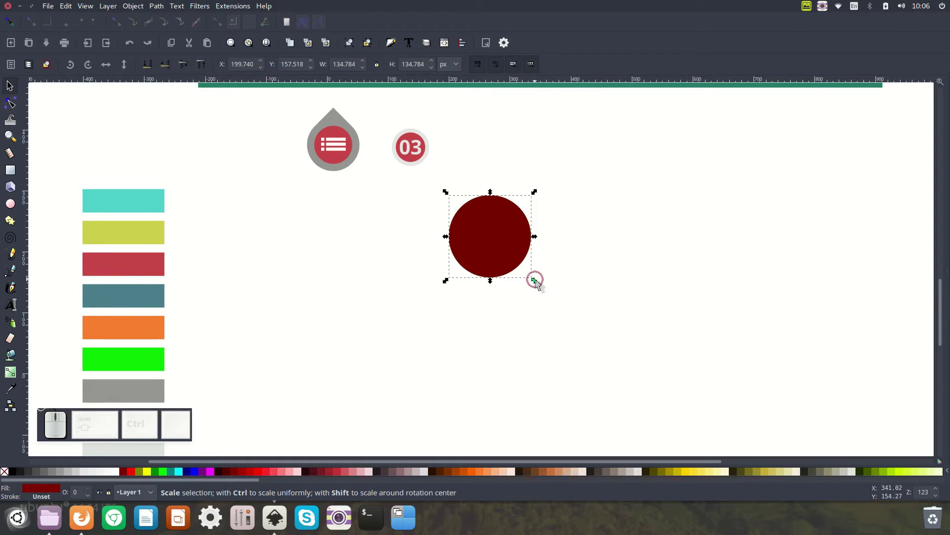
{"action": "key", "text": "shift+ctrl"}
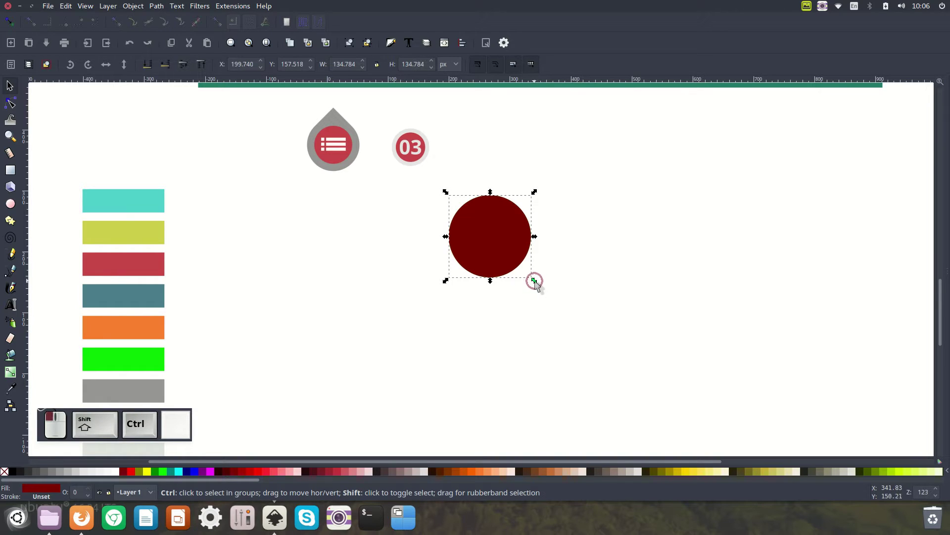
{"action": "left_click_drag", "start_coordinate": [534, 281], "coordinate": [526, 273]}
{"action": "left_click", "coordinate": [628, 280]}
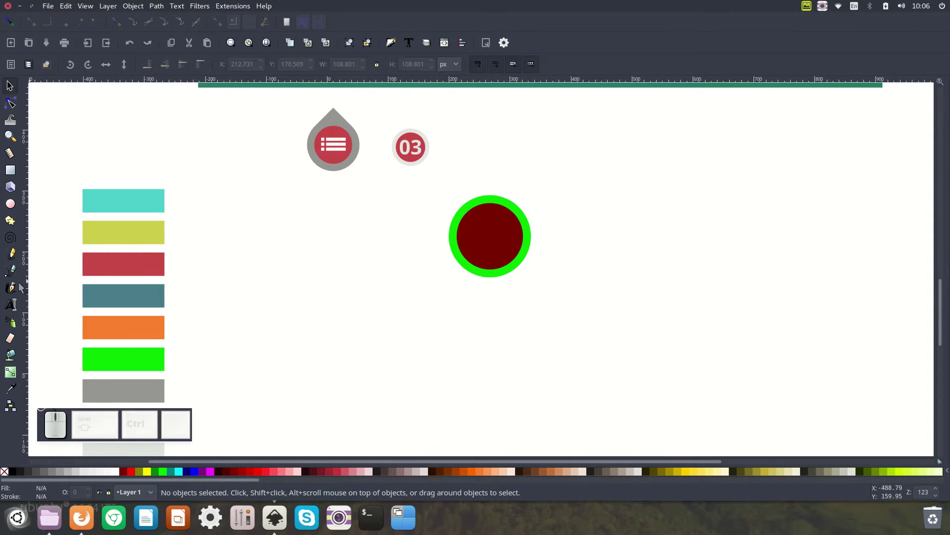
Step: Add the text "01" inside the dark red circle
{"action": "left_click", "coordinate": [10, 305]}
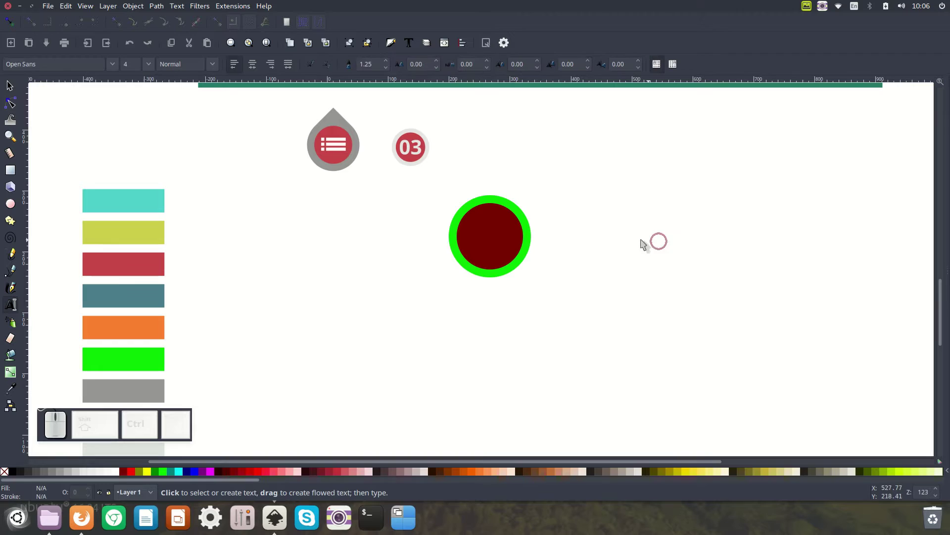
{"action": "left_click", "coordinate": [480, 236]}
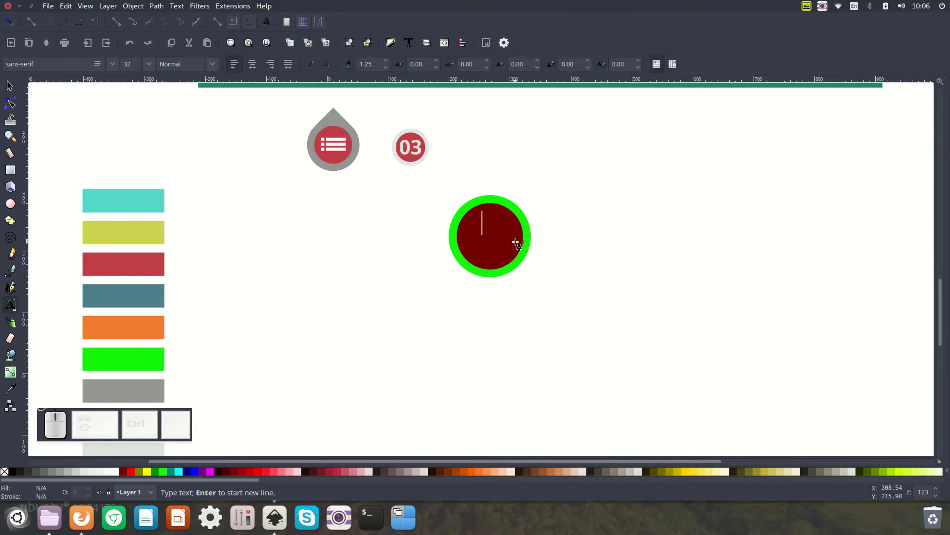
{"action": "type", "text": "01"}
Step: Format the "01" text as Open Sans, size 40, Bold
{"action": "left_click", "coordinate": [498, 227]}
{"action": "double_click", "coordinate": [498, 227]}
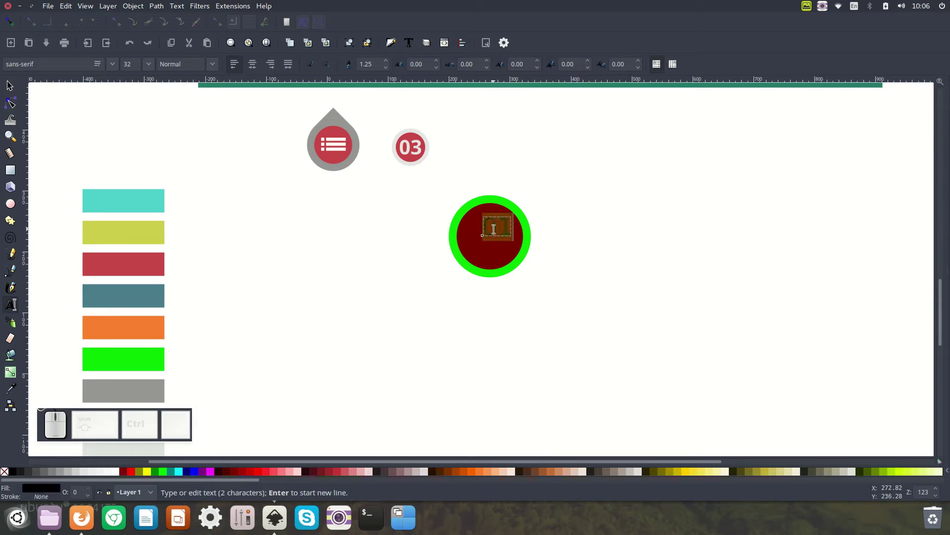
{"action": "left_click", "coordinate": [65, 64]}
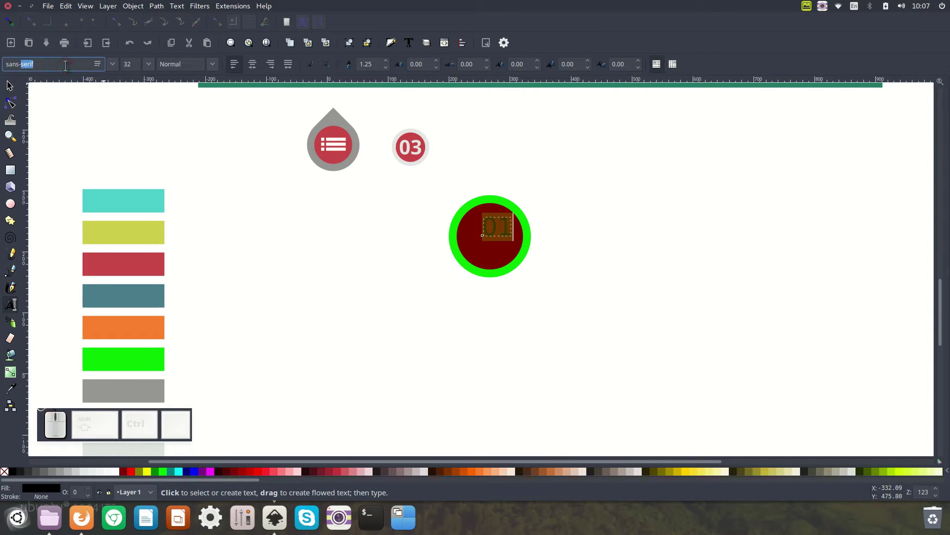
{"action": "triple_click", "coordinate": [66, 64]}
{"action": "type", "text": "open"}
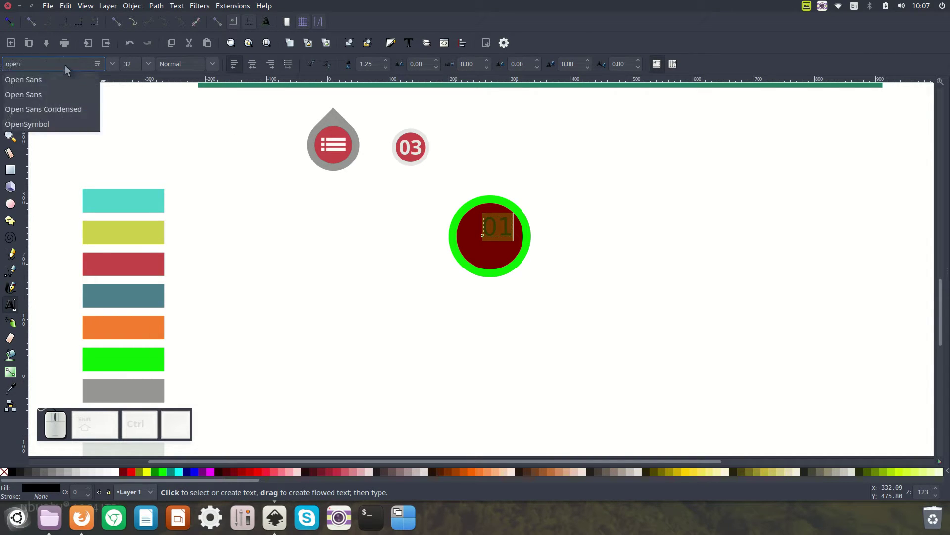
{"action": "key", "text": "Down"}
{"action": "key", "text": "Return"}
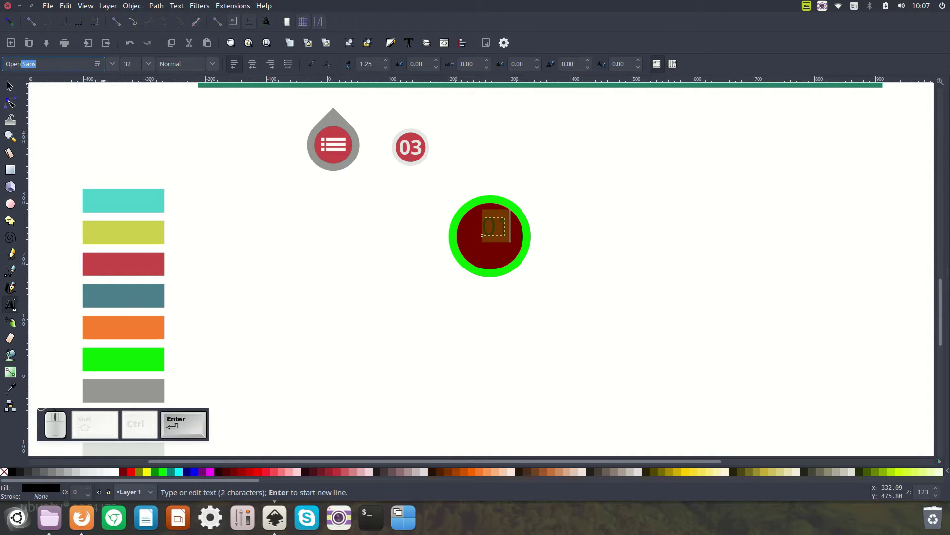
{"action": "left_click", "coordinate": [148, 64]}
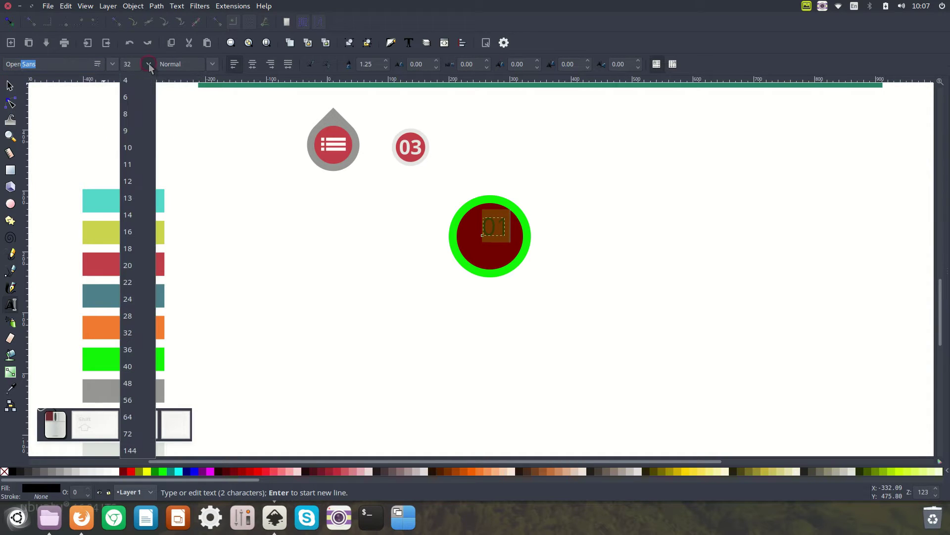
{"action": "left_click", "coordinate": [137, 367]}
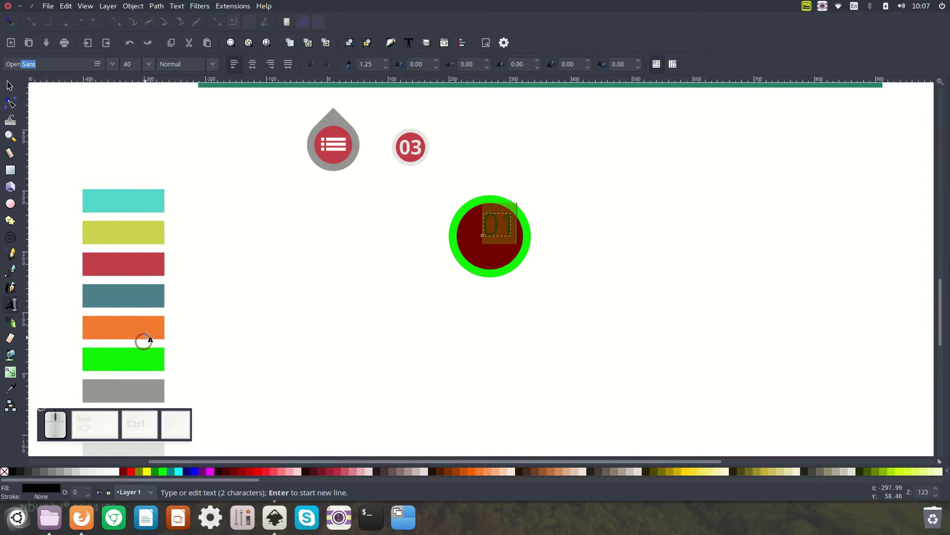
{"action": "left_click", "coordinate": [213, 68]}
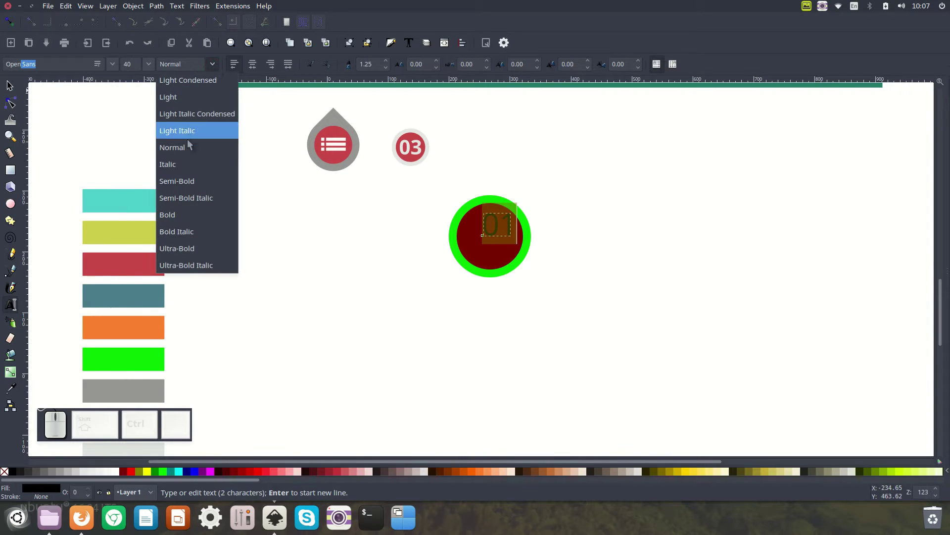
{"action": "left_click", "coordinate": [180, 214]}
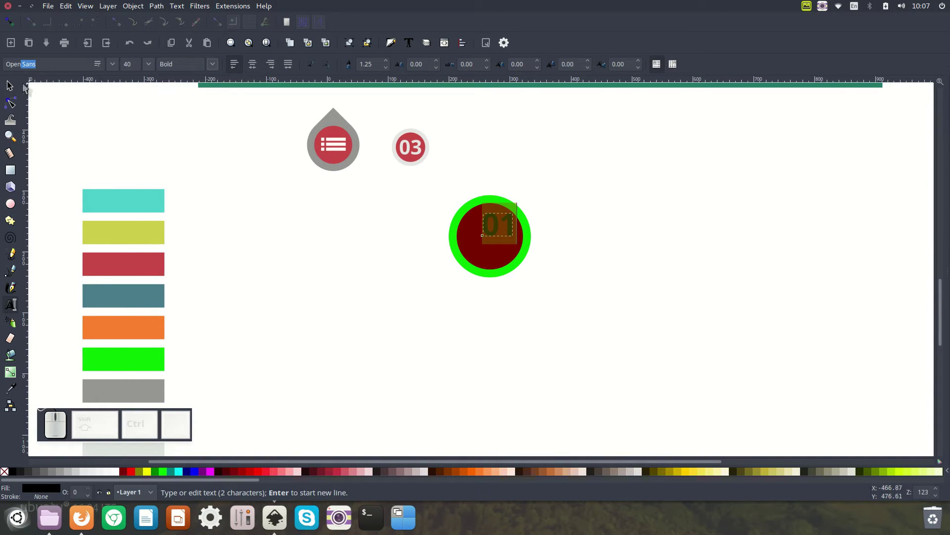
Step: Enlarge the "01" text to about 72 px wide over the circles and centre all three objects on the vertical axis
{"action": "left_click", "coordinate": [10, 86]}
{"action": "mouse_move", "coordinate": [501, 224]}
{"action": "left_mouse_down"}
{"action": "mouse_move", "coordinate": [492, 230]}
{"action": "mouse_move", "coordinate": [518, 266]}
{"action": "mouse_move", "coordinate": [508, 241]}
{"action": "left_mouse_up"}
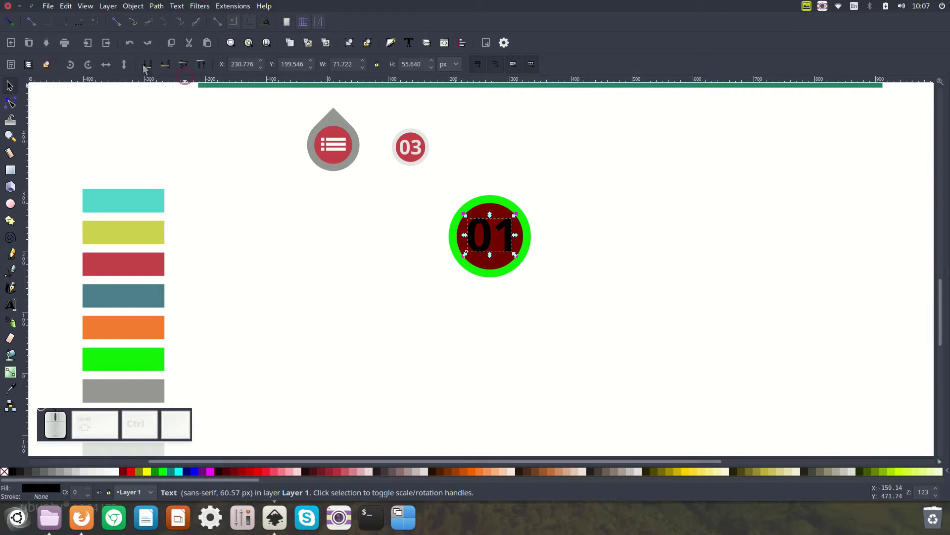
{"action": "left_click", "coordinate": [131, 6]}
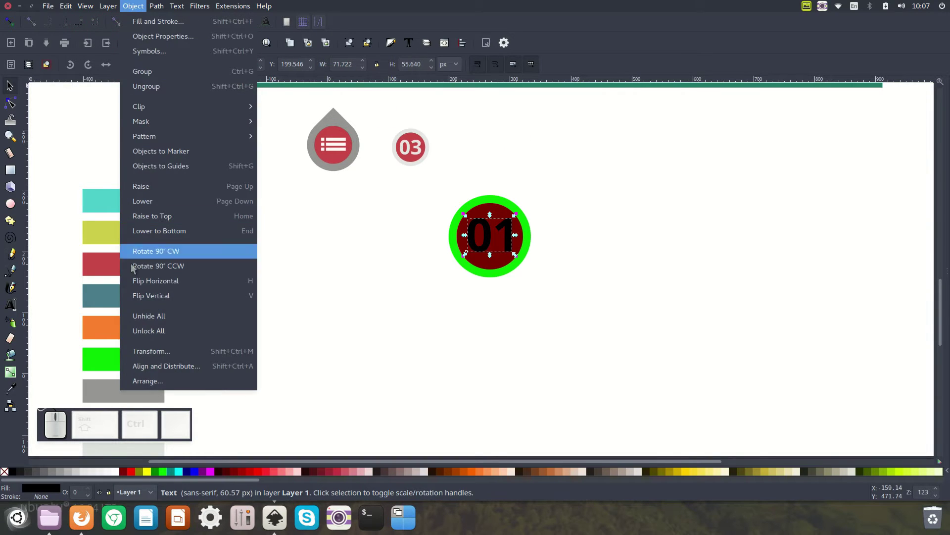
{"action": "left_click", "coordinate": [147, 370]}
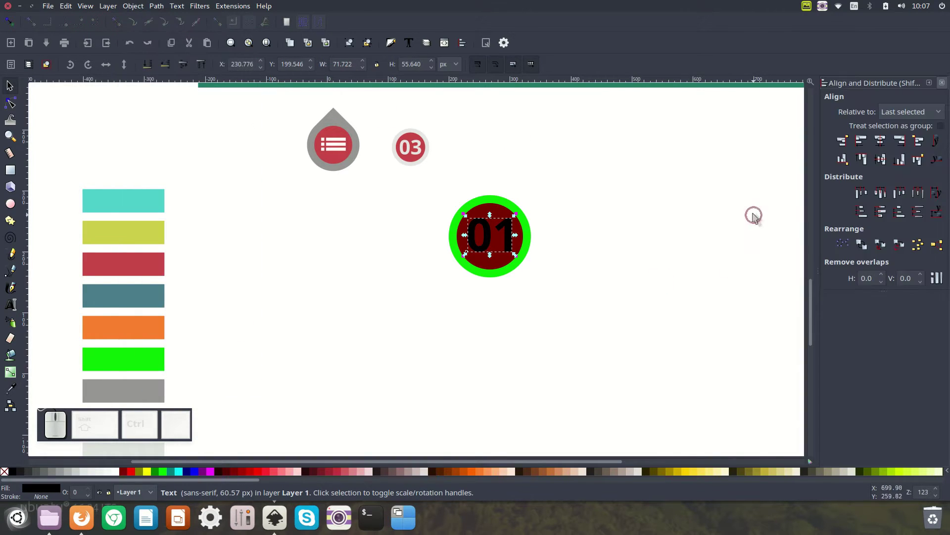
{"action": "left_click", "coordinate": [556, 169]}
{"action": "left_click_drag", "start_coordinate": [557, 170], "coordinate": [427, 312]}
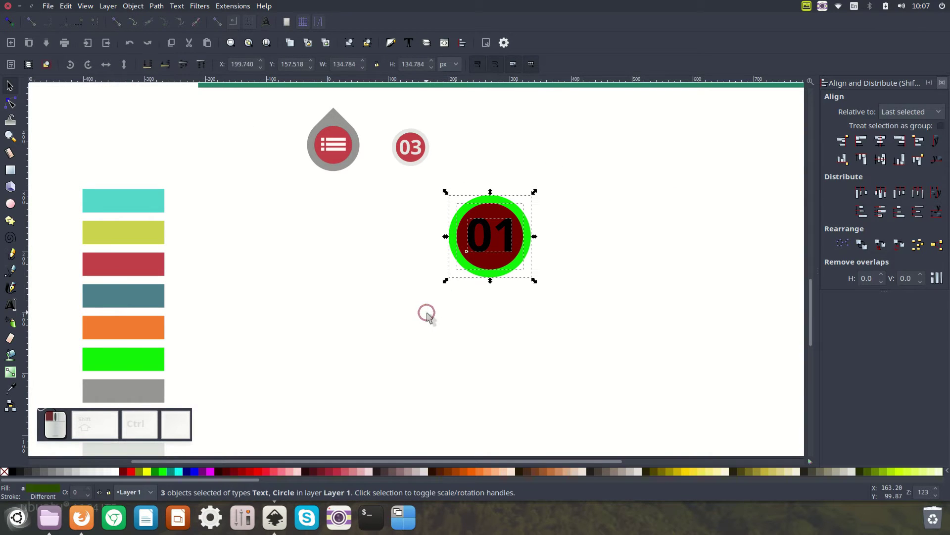
{"action": "left_click", "coordinate": [879, 142]}
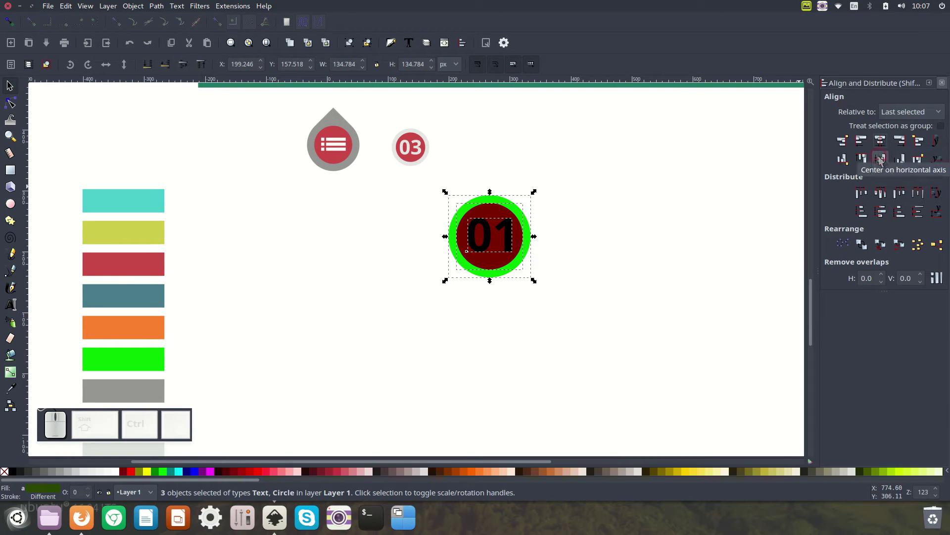
Step: Centre both circles and the "01" text on the horizontal axis and group the three objects
{"action": "left_click", "coordinate": [880, 158]}
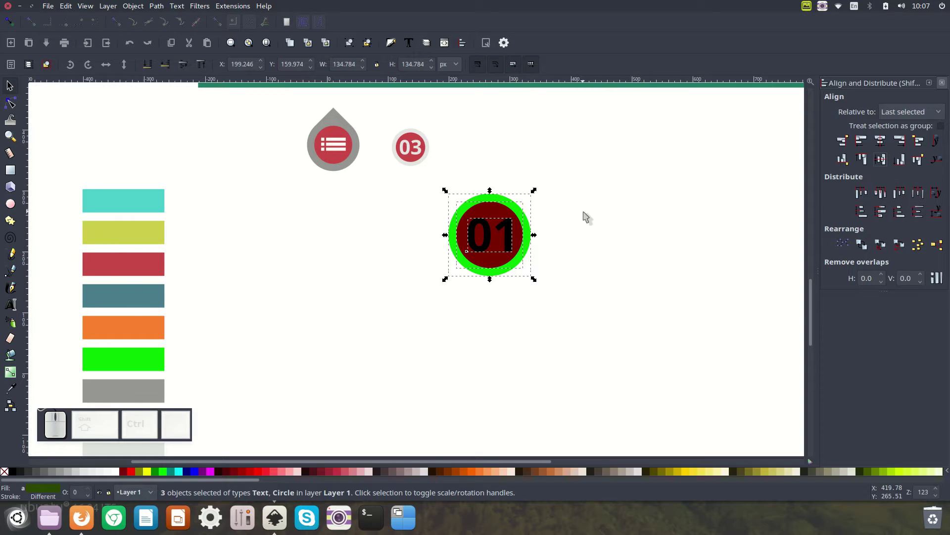
{"action": "right_click", "coordinate": [489, 210]}
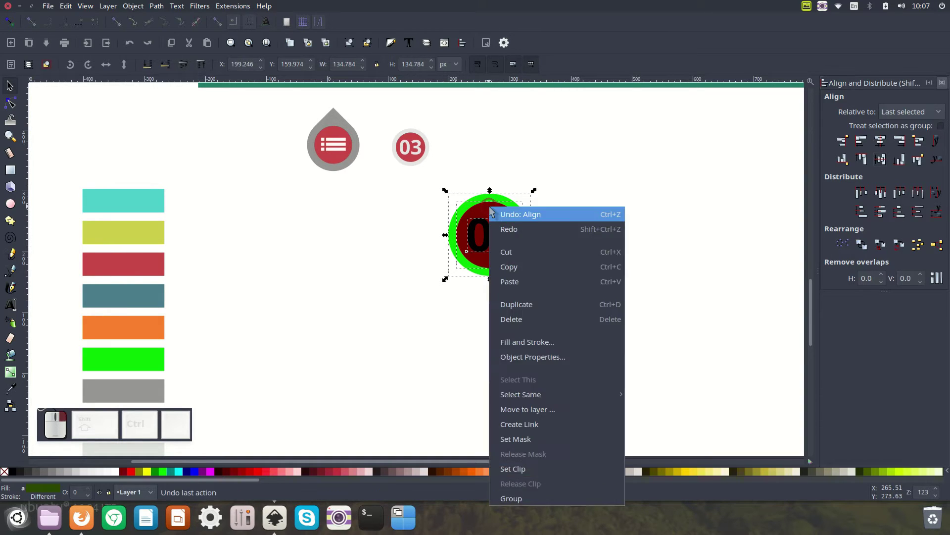
{"action": "left_click", "coordinate": [513, 496]}
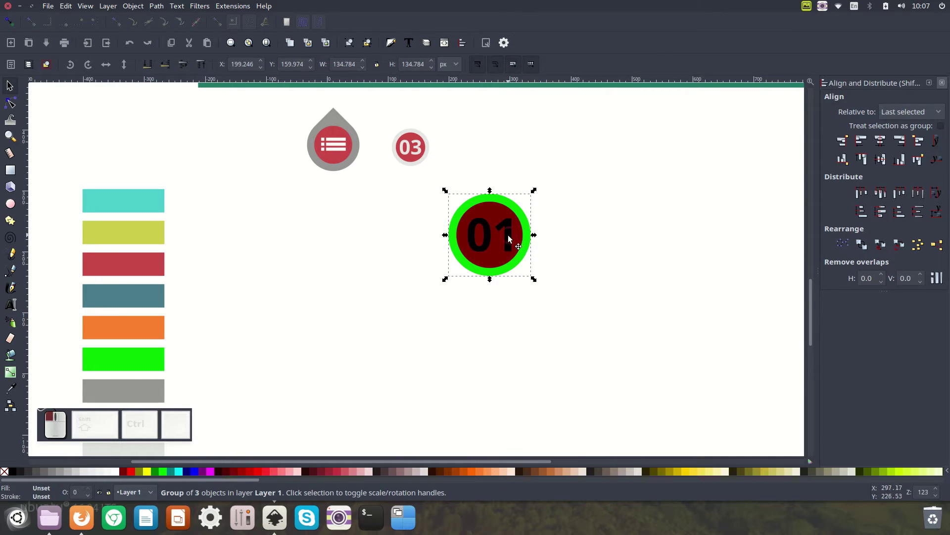
Step: Move the grouped "01" badge to the empty canvas area well to the right of the red "03" badge
{"action": "left_click_drag", "start_coordinate": [508, 235], "coordinate": [658, 226]}
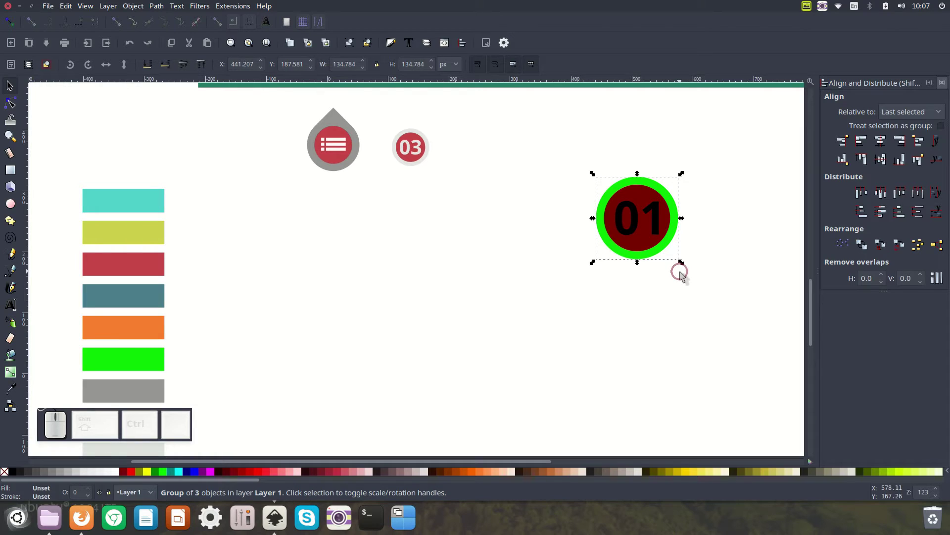
{"action": "left_click_drag", "start_coordinate": [643, 222], "coordinate": [675, 144]}
{"action": "left_click", "coordinate": [334, 130]}
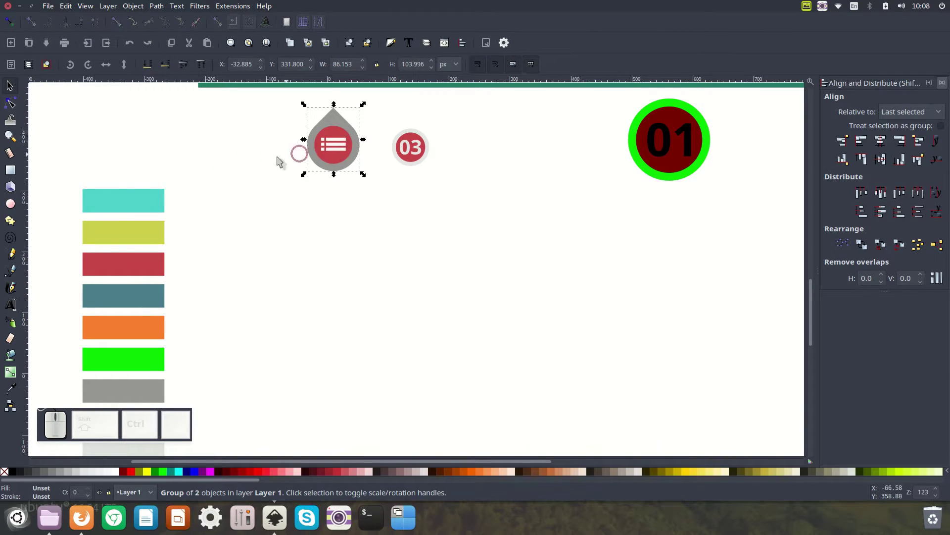
Step: Draw a dark red circle about 148 px across below the pin icon and the "03" badge
{"action": "left_click", "coordinate": [9, 203]}
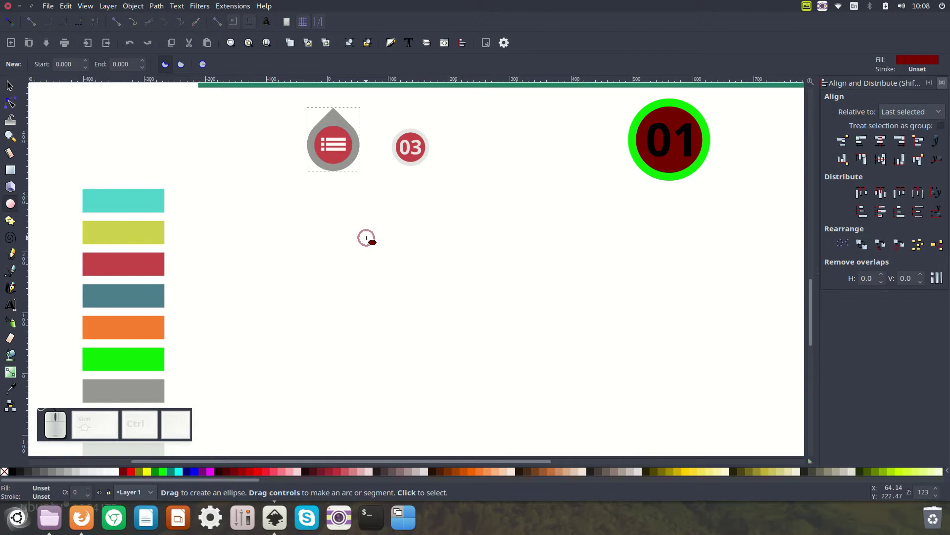
{"action": "left_click_drag", "start_coordinate": [366, 233], "coordinate": [417, 275]}
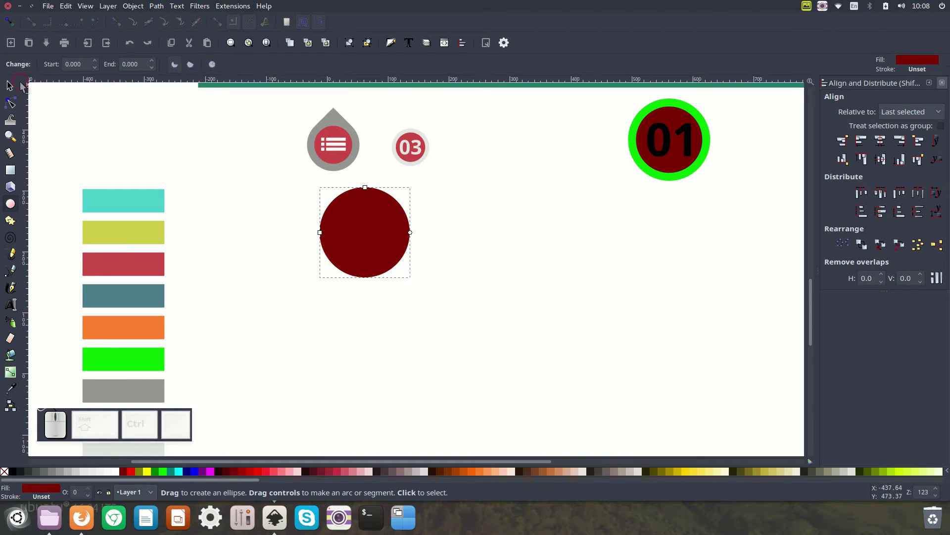
{"action": "left_click", "coordinate": [21, 86]}
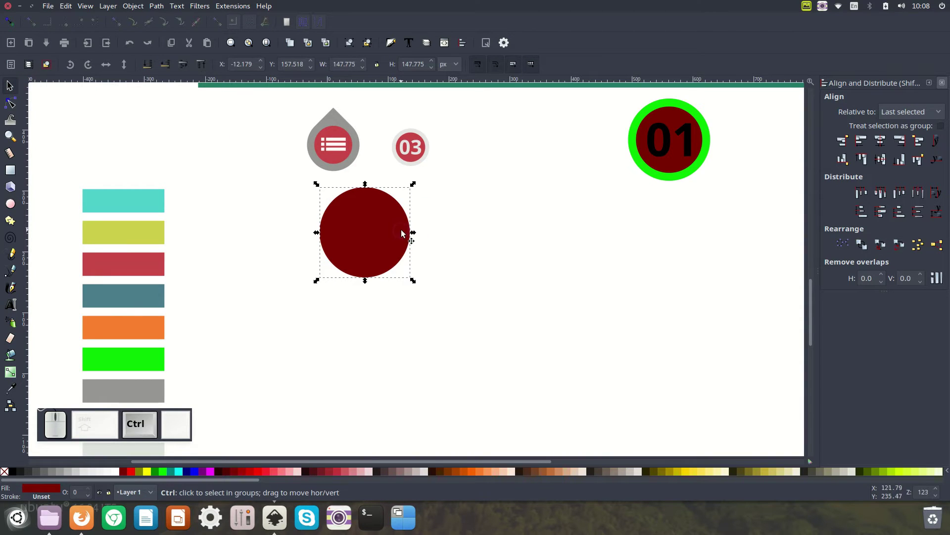
Step: Place a blue-filled duplicate of the new dark red circle below the "01" badge and shift the original slightly down
{"action": "left_click", "coordinate": [196, 472]}
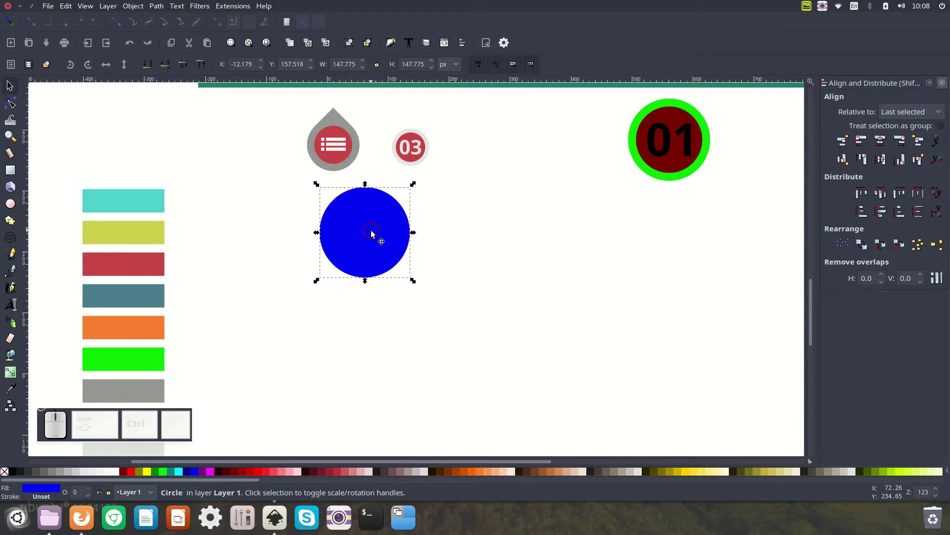
{"action": "left_click_drag", "start_coordinate": [371, 232], "coordinate": [380, 269]}
{"action": "left_click_drag", "start_coordinate": [632, 264], "coordinate": [627, 272]}
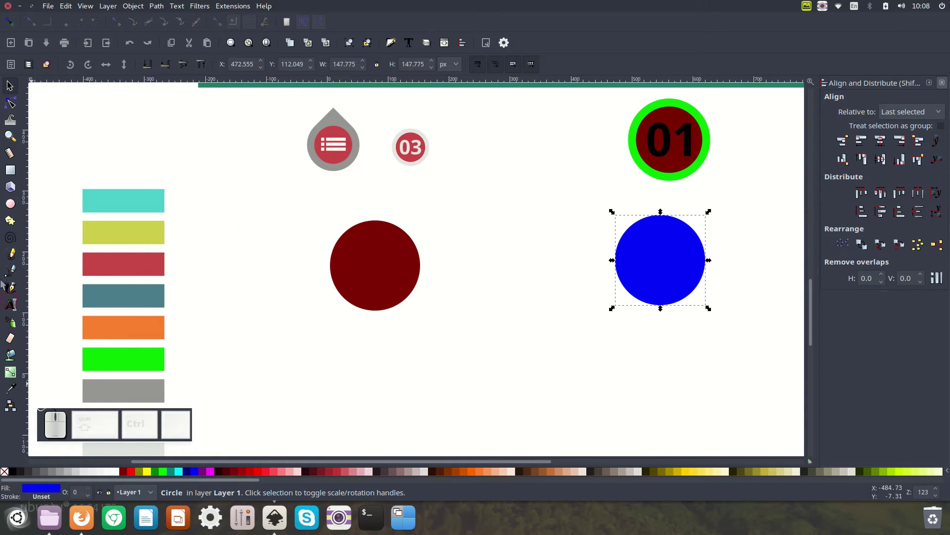
Step: Draw a blue square about 154 px wide below and left of the dark red circle
{"action": "left_click", "coordinate": [10, 169]}
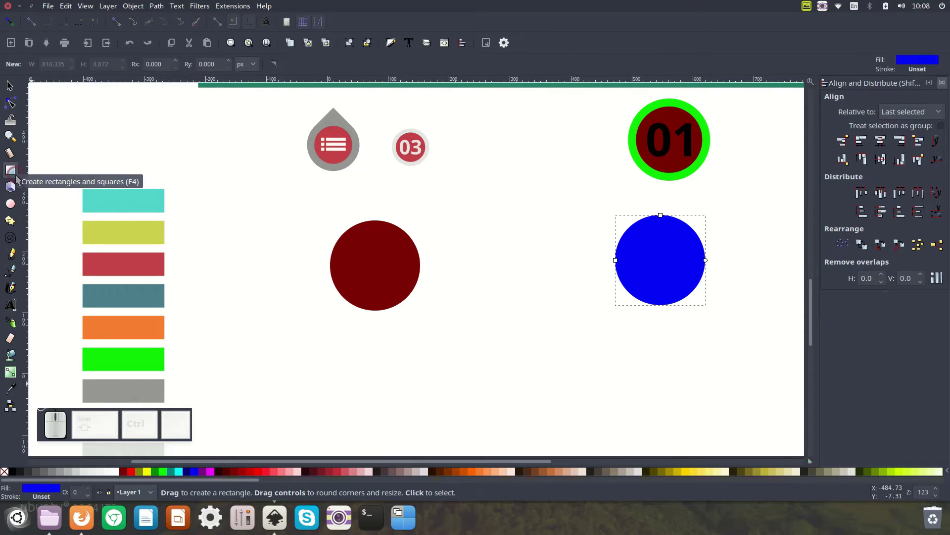
{"action": "mouse_move", "coordinate": [293, 350]}
{"action": "left_mouse_down"}
{"action": "mouse_move", "coordinate": [313, 390]}
{"action": "mouse_move", "coordinate": [365, 394]}
{"action": "mouse_move", "coordinate": [348, 396]}
{"action": "left_mouse_up"}
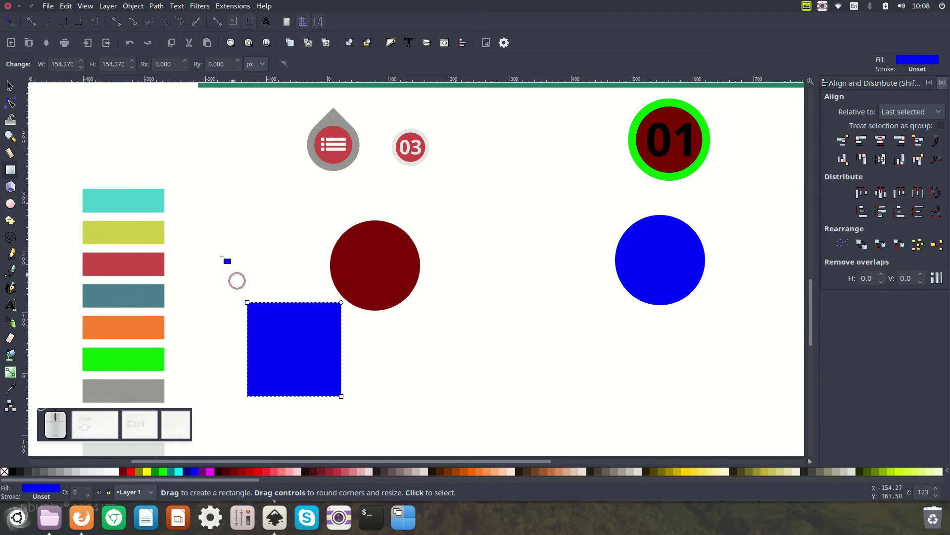
{"action": "left_click", "coordinate": [11, 85]}
Step: Move the blue square down so it is clear of the dark red circle
{"action": "scroll", "coordinate": [403, 258], "scroll_direction": "down", "scroll_amount": 5}
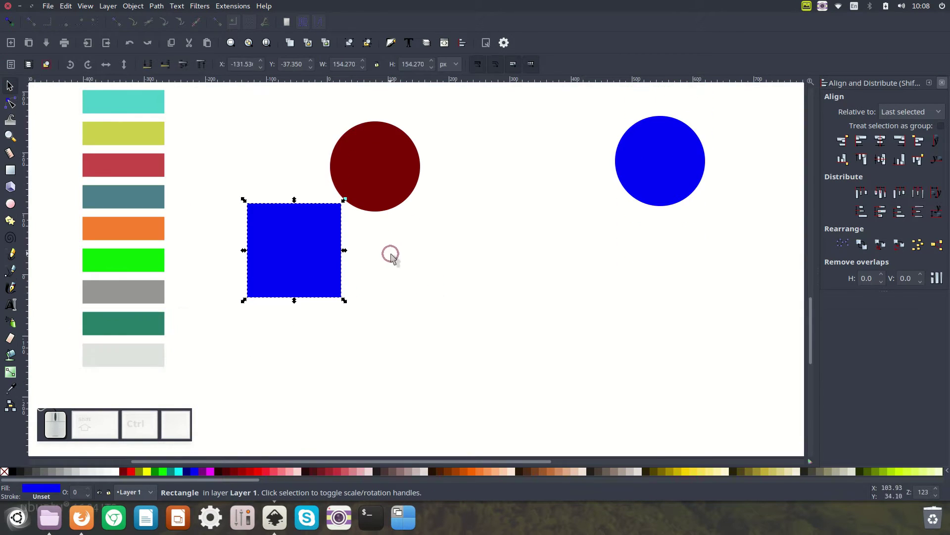
{"action": "scroll", "coordinate": [436, 246], "scroll_direction": "up", "scroll_amount": 1}
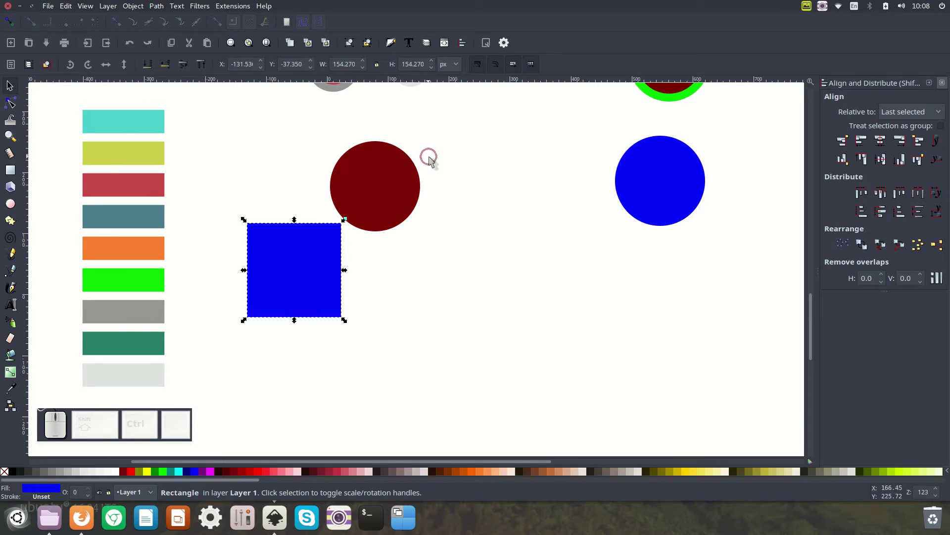
{"action": "scroll", "coordinate": [430, 177], "scroll_direction": "down", "scroll_amount": 1}
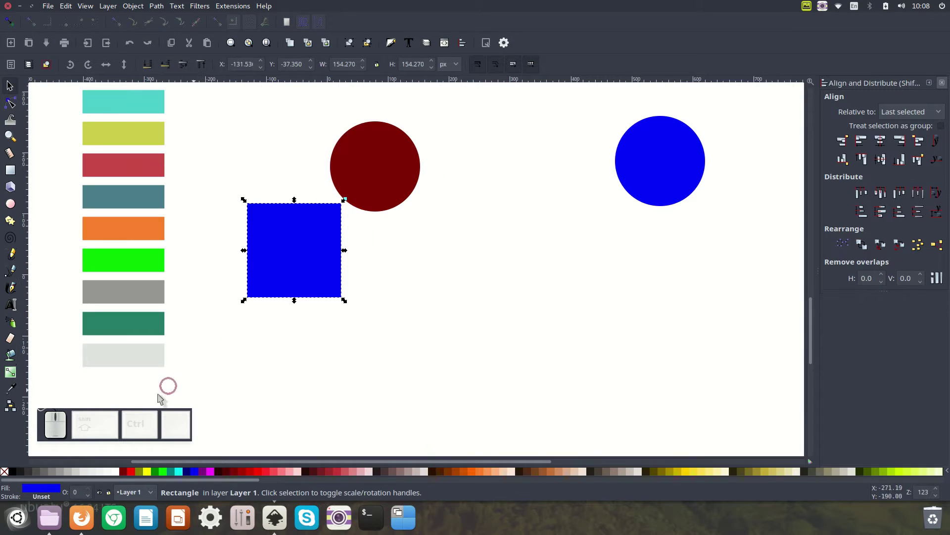
{"action": "scroll", "coordinate": [376, 329], "scroll_direction": "down", "scroll_amount": 1}
{"action": "scroll", "coordinate": [375, 329], "scroll_direction": "up", "scroll_amount": 3}
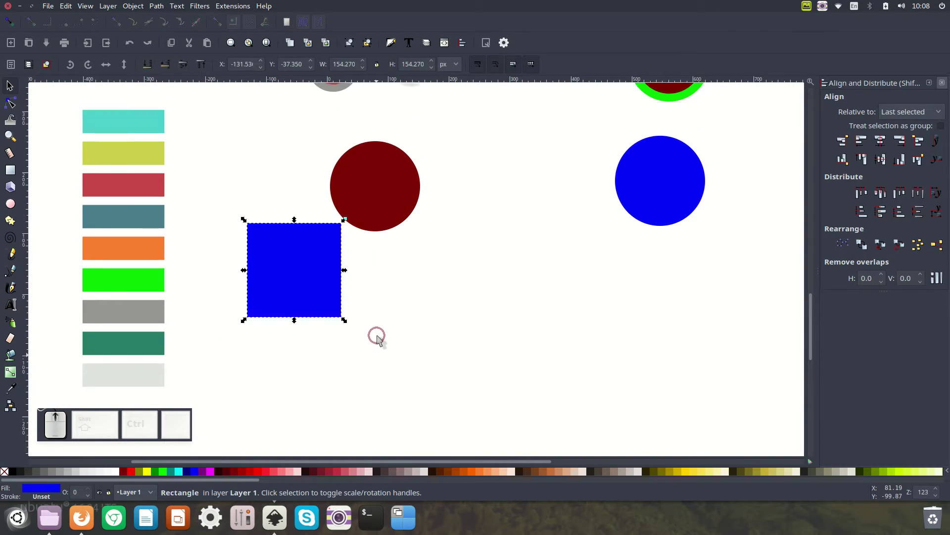
{"action": "left_click_drag", "start_coordinate": [294, 285], "coordinate": [304, 340]}
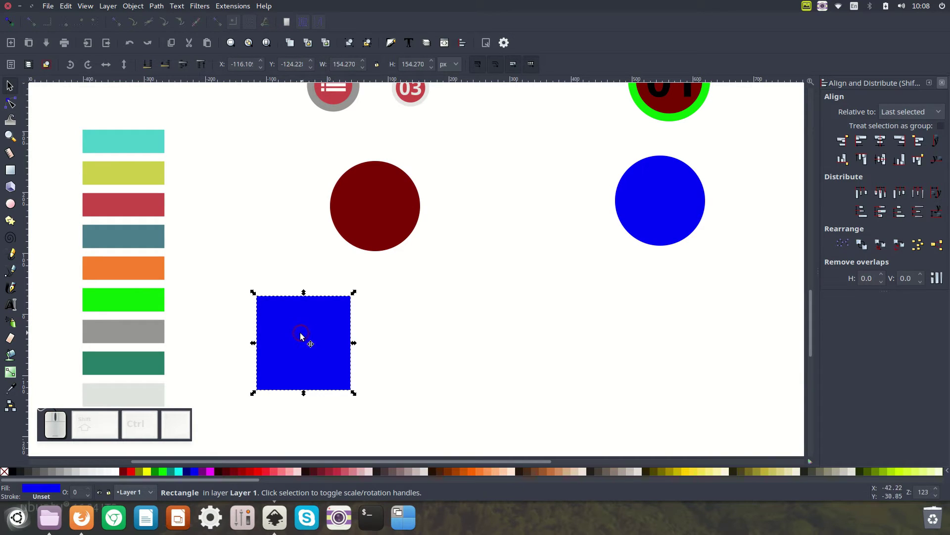
Step: Duplicate the blue square and place the copy beside it to the right, leaving a gap
{"action": "right_click", "coordinate": [308, 321]}
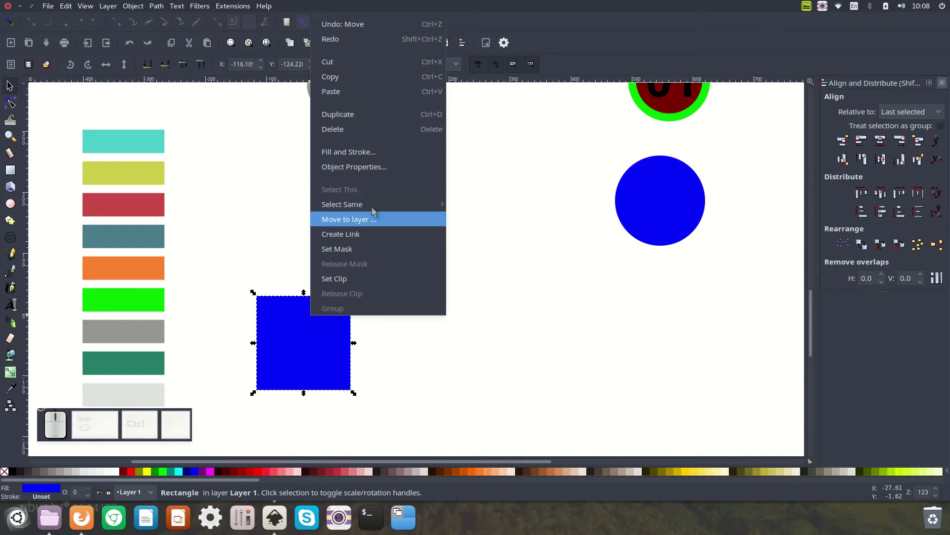
{"action": "left_click", "coordinate": [359, 118]}
{"action": "left_click_drag", "start_coordinate": [318, 367], "coordinate": [462, 365]}
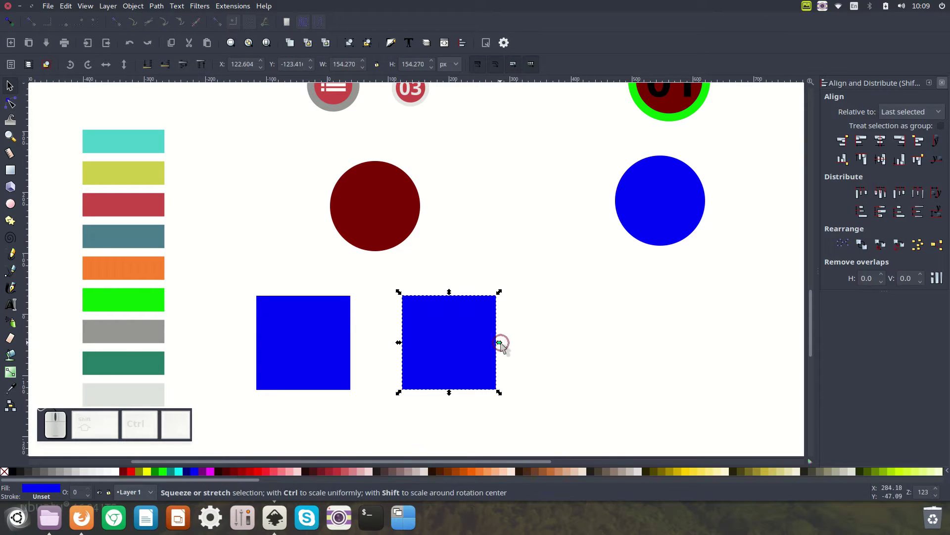
Step: Stretch the copied square to about 715 px wide and centre it with the original square on the horizontal axis
{"action": "left_click_drag", "start_coordinate": [500, 342], "coordinate": [797, 336]}
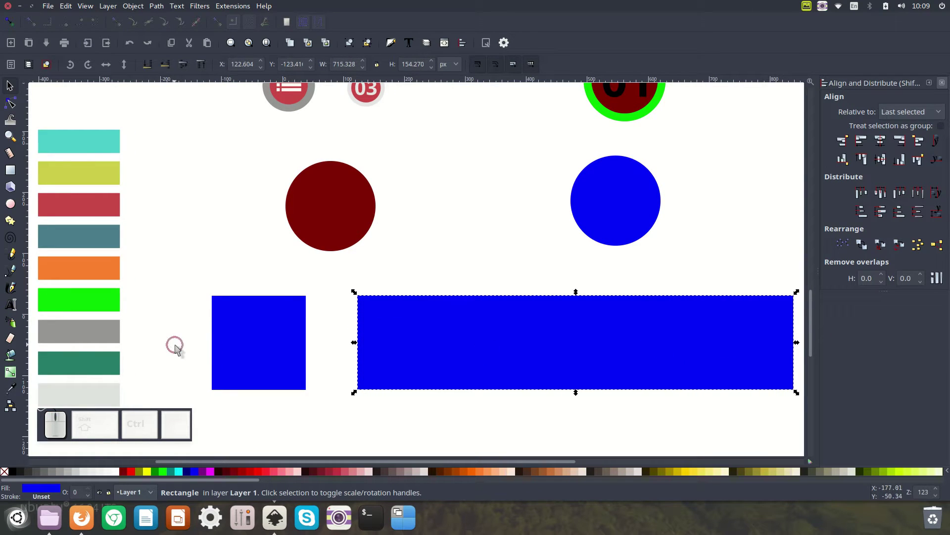
{"action": "left_click", "coordinate": [290, 340], "text": "shift"}
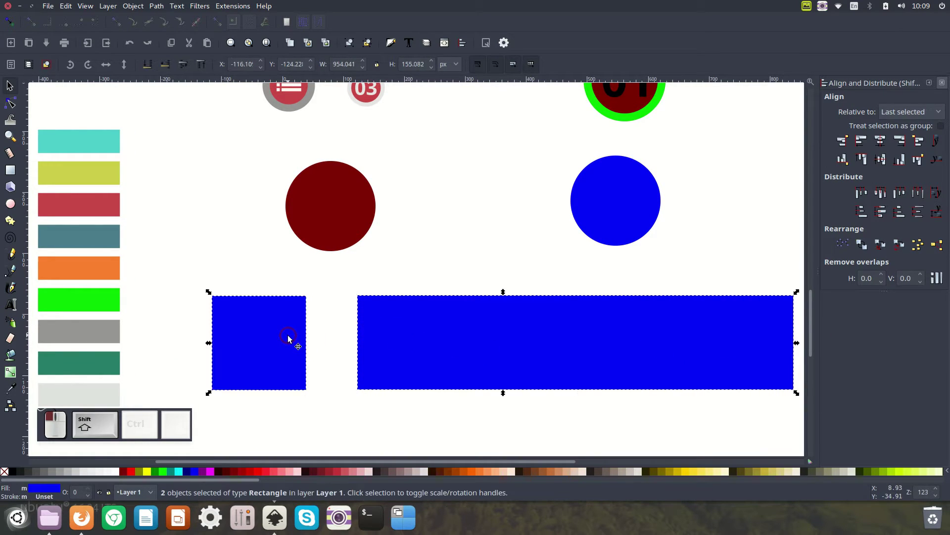
{"action": "left_click", "coordinate": [881, 159]}
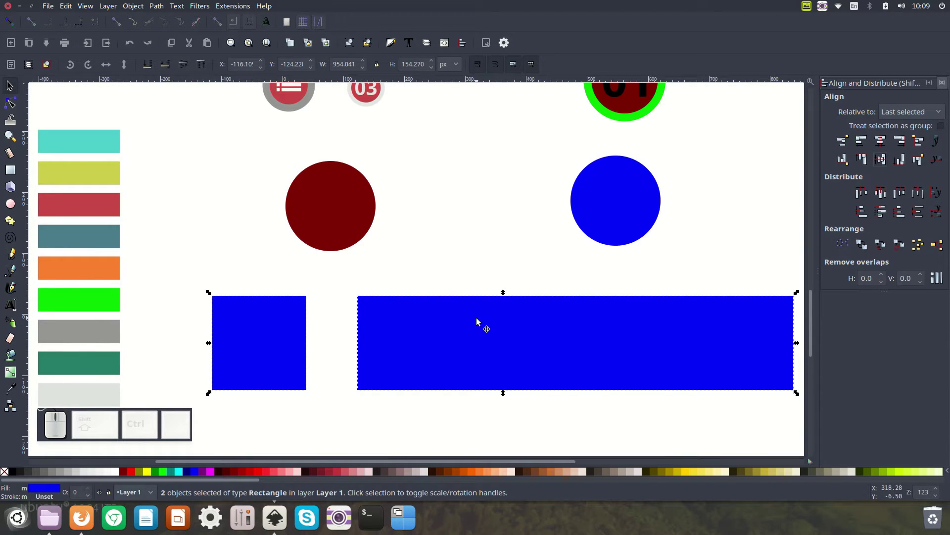
Step: Duplicate the square and long rectangle twice and move one copied pair straight below the originals as a second row
{"action": "scroll", "coordinate": [477, 321], "scroll_direction": "down", "scroll_amount": 4}
{"action": "right_click", "coordinate": [447, 248]}
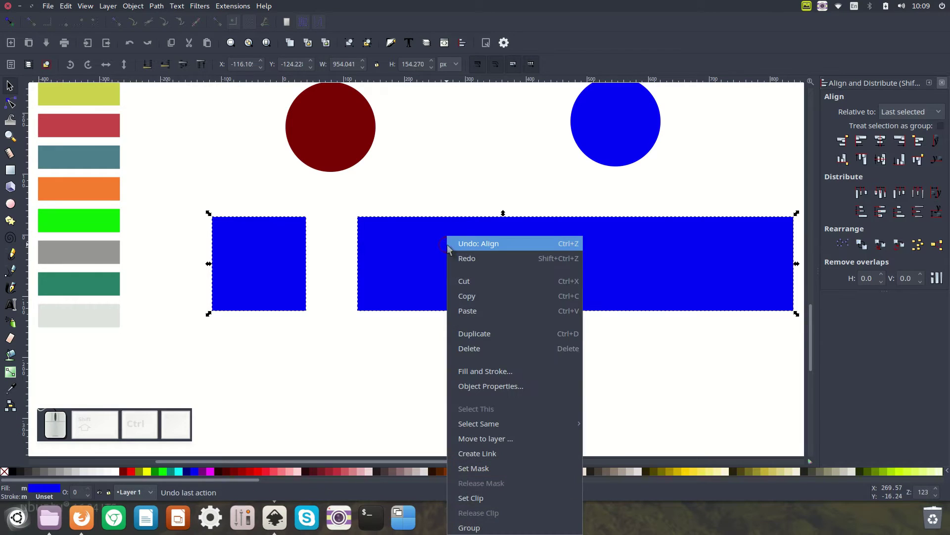
{"action": "left_click", "coordinate": [497, 337]}
{"action": "scroll", "coordinate": [479, 308], "scroll_direction": "down", "scroll_amount": 3}
{"action": "right_click", "coordinate": [443, 196]}
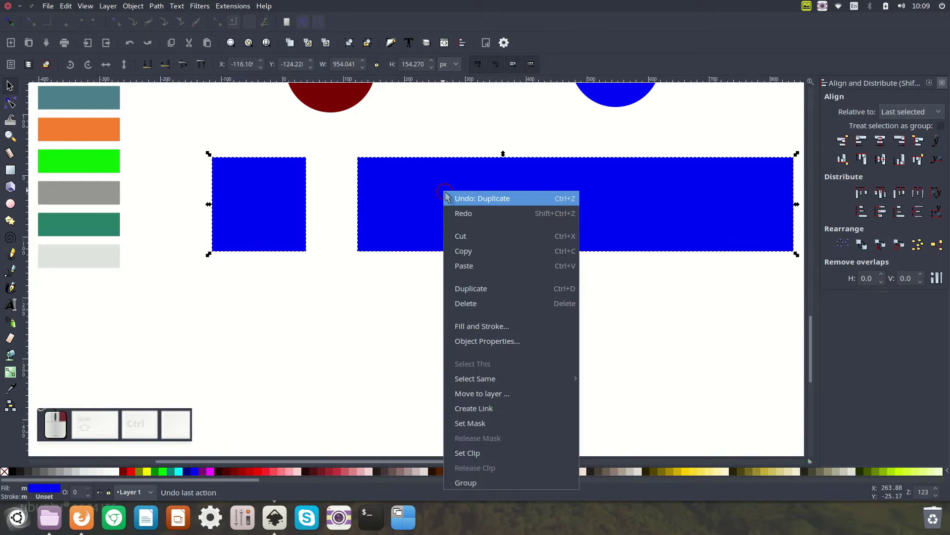
{"action": "left_click", "coordinate": [506, 293]}
{"action": "left_click_drag", "start_coordinate": [439, 210], "coordinate": [440, 364]}
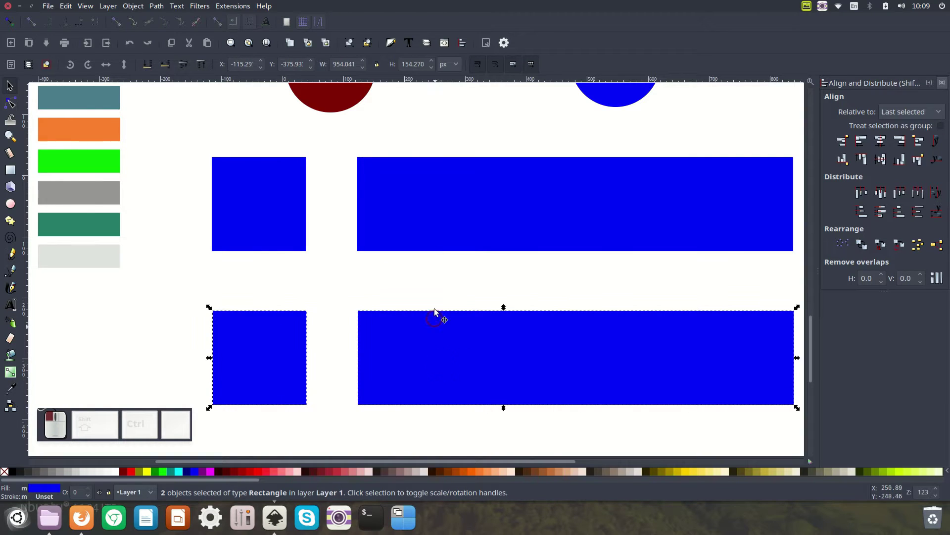
Step: Try to move a copy of the long rectangle alone below the second row, and undo the move
{"action": "scroll", "coordinate": [443, 208], "scroll_direction": "down", "scroll_amount": 4}
{"action": "left_click_drag", "start_coordinate": [471, 144], "coordinate": [467, 411]}
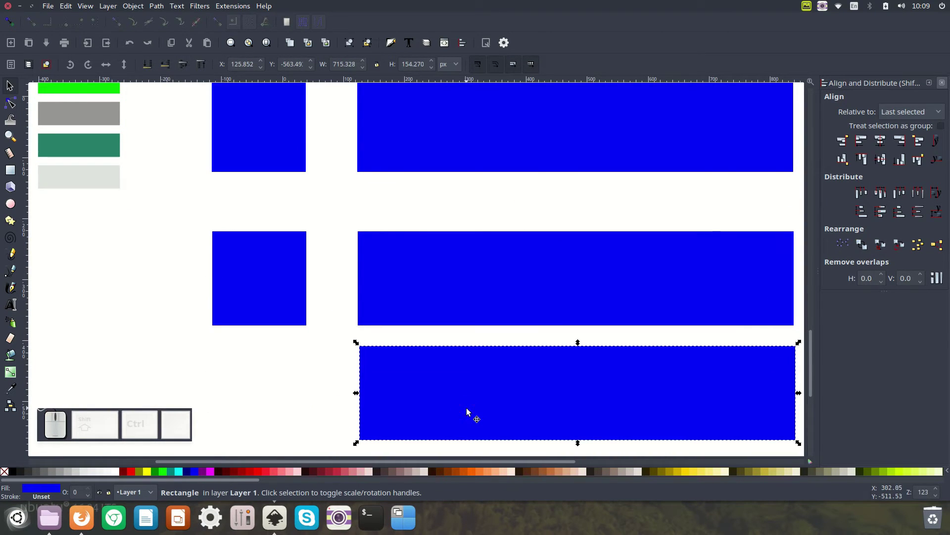
{"action": "key", "text": "ctrl+z"}
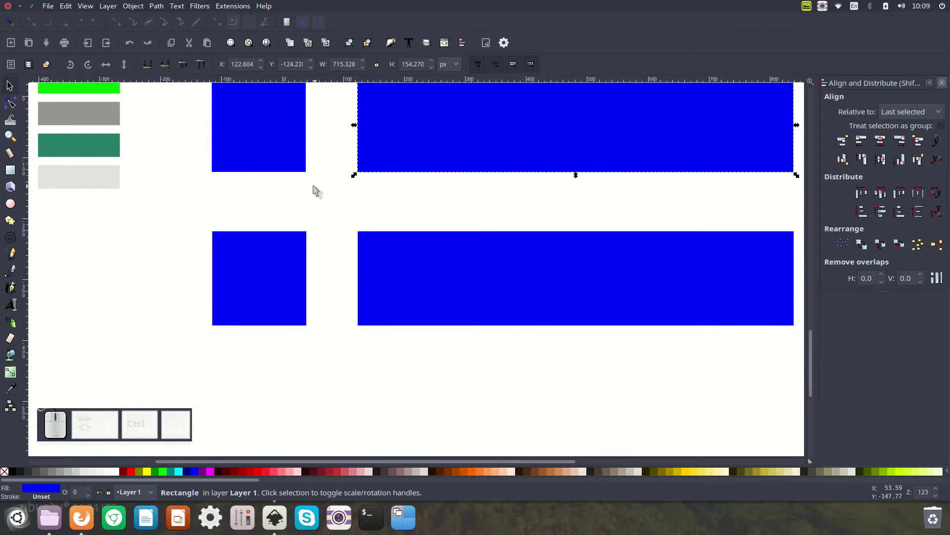
Step: Try to place another square and long rectangle pair as a third row, and undo both row placements
{"action": "left_click", "coordinate": [283, 161], "text": "shift"}
{"action": "left_click_drag", "start_coordinate": [408, 160], "coordinate": [416, 439]}
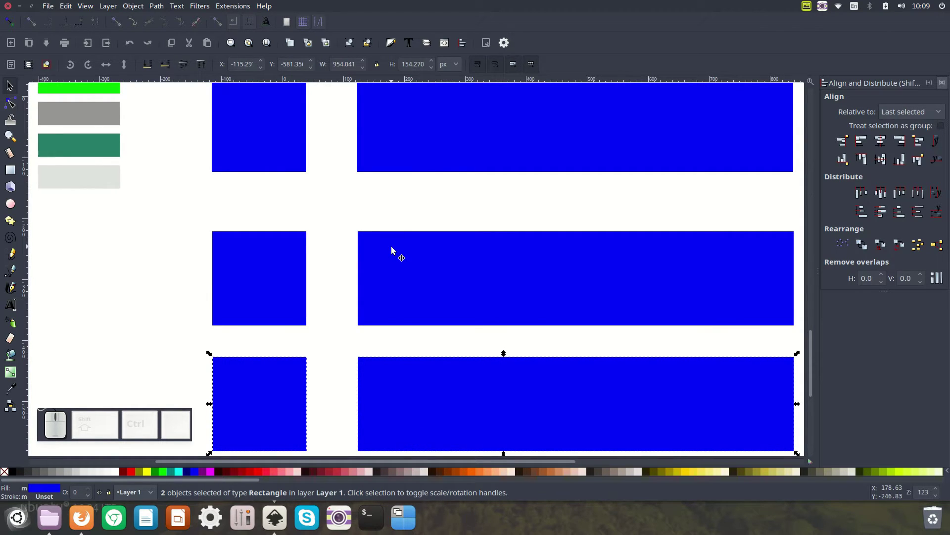
{"action": "key", "text": "ctrl"}
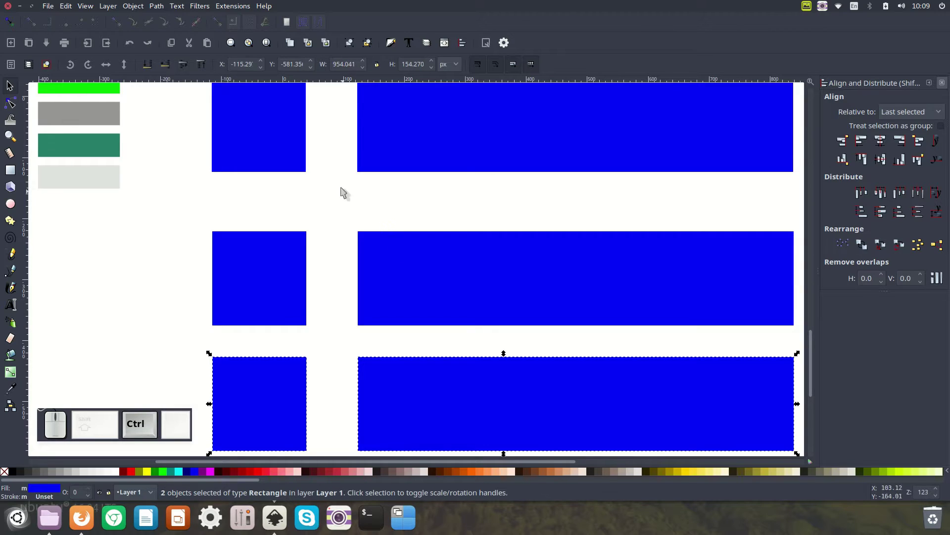
{"action": "key", "text": "ctrl+z"}
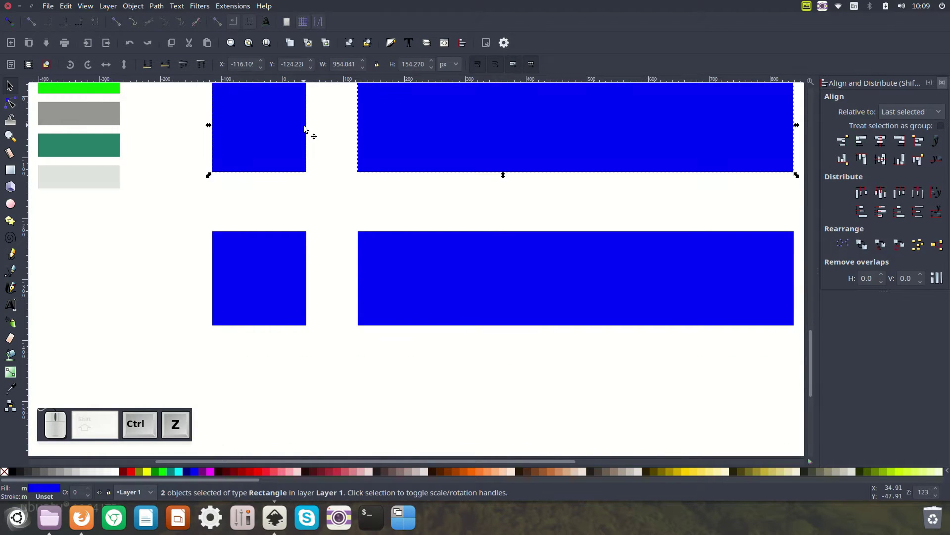
{"action": "key", "text": "ctrl+z"}
Step: Try moving the long rectangle below its original, and undo back to two equal blue squares side by side
{"action": "scroll", "coordinate": [366, 237], "scroll_direction": "up", "scroll_amount": 3}
{"action": "left_click_drag", "start_coordinate": [392, 199], "coordinate": [383, 306]}
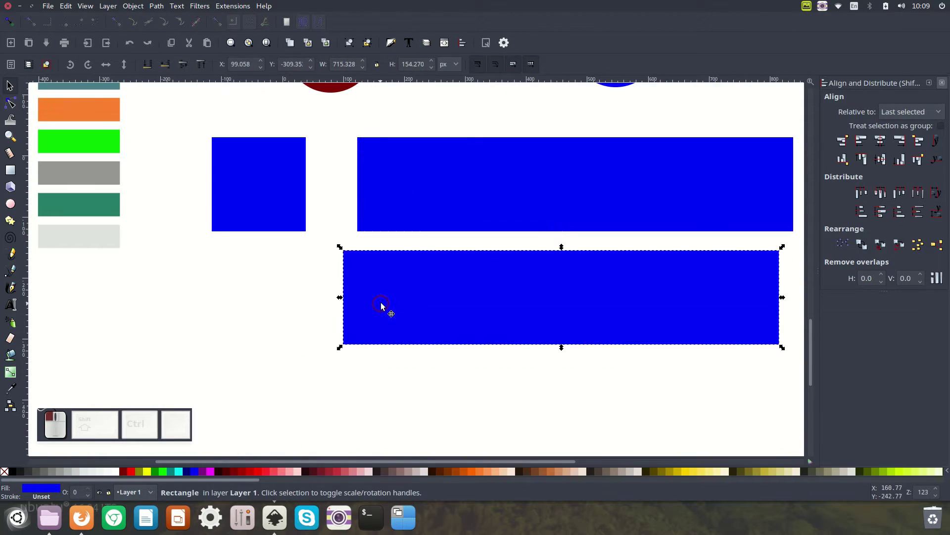
{"action": "key", "text": "ctrl+z"}
{"action": "key", "text": "ctrl+z"}
{"action": "key", "text": "ctrl+z"}
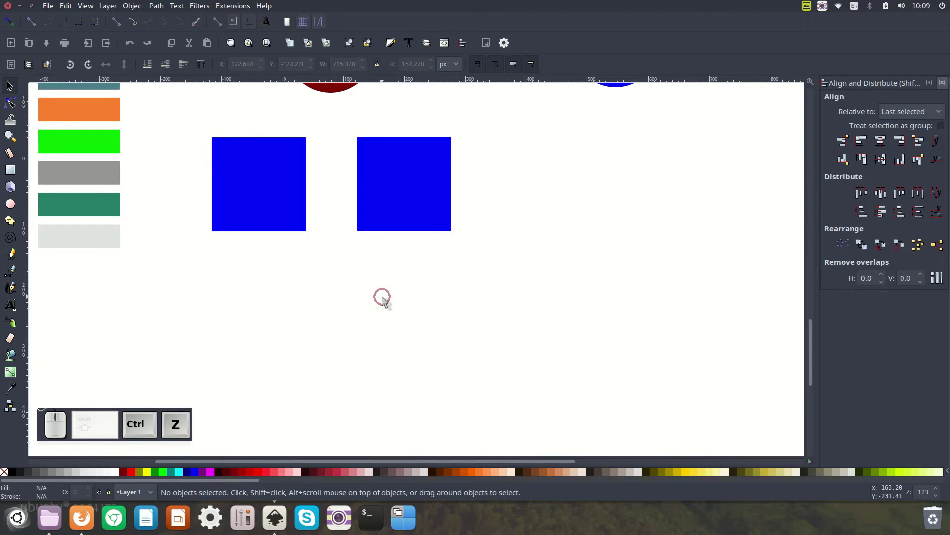
Step: Stretch the second blue square into a rectangle about 654 px wide and center it on the same horizontal axis as the first square
{"action": "left_click", "coordinate": [420, 185]}
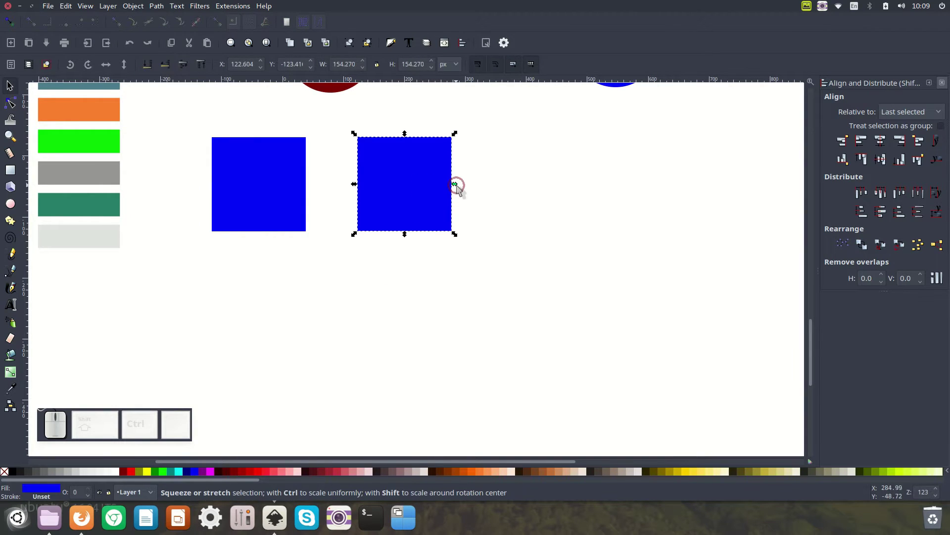
{"action": "left_click_drag", "start_coordinate": [453, 186], "coordinate": [762, 197]}
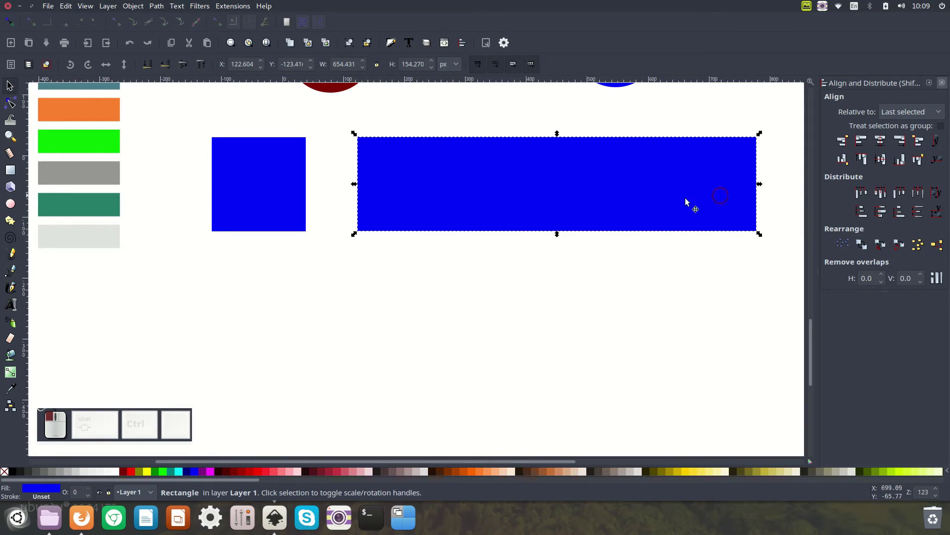
{"action": "left_click", "coordinate": [247, 182], "text": "shift"}
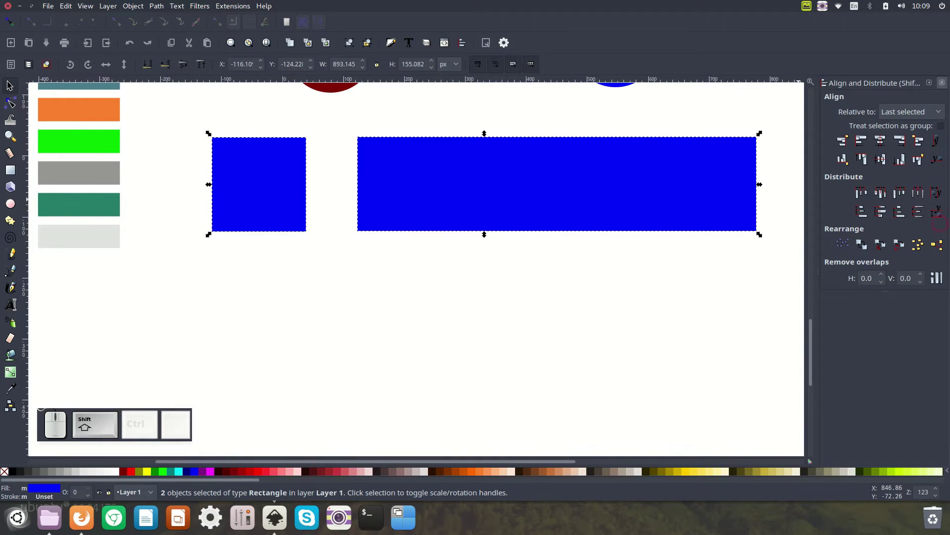
{"action": "left_click", "coordinate": [886, 161]}
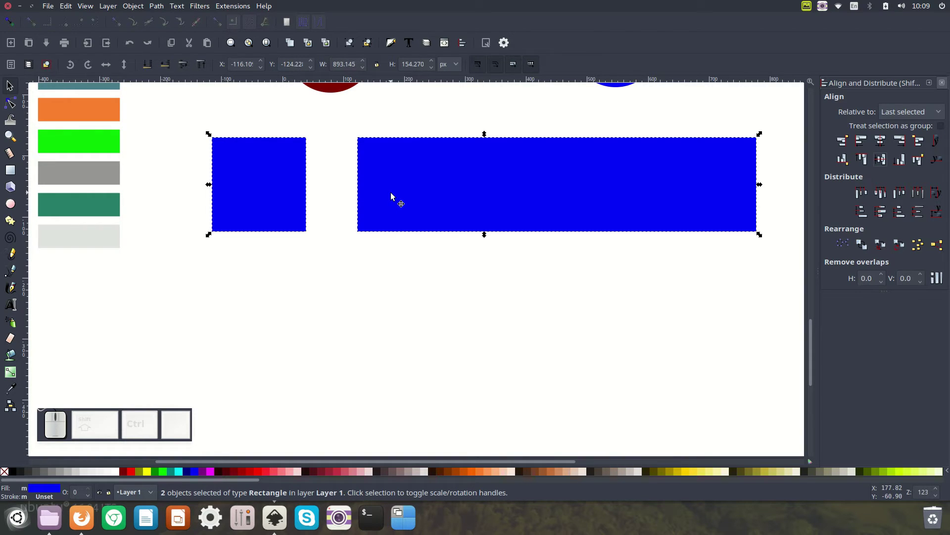
Step: Group the blue square and long rectangle, and ungroup them again
{"action": "key", "text": "ctrl"}
{"action": "key", "text": "ctrl+g"}
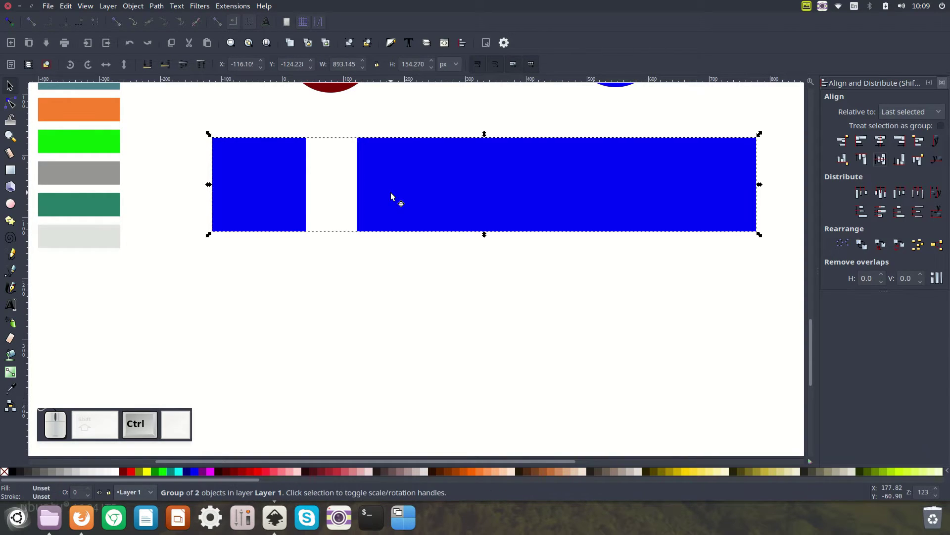
{"action": "right_click", "coordinate": [386, 182]}
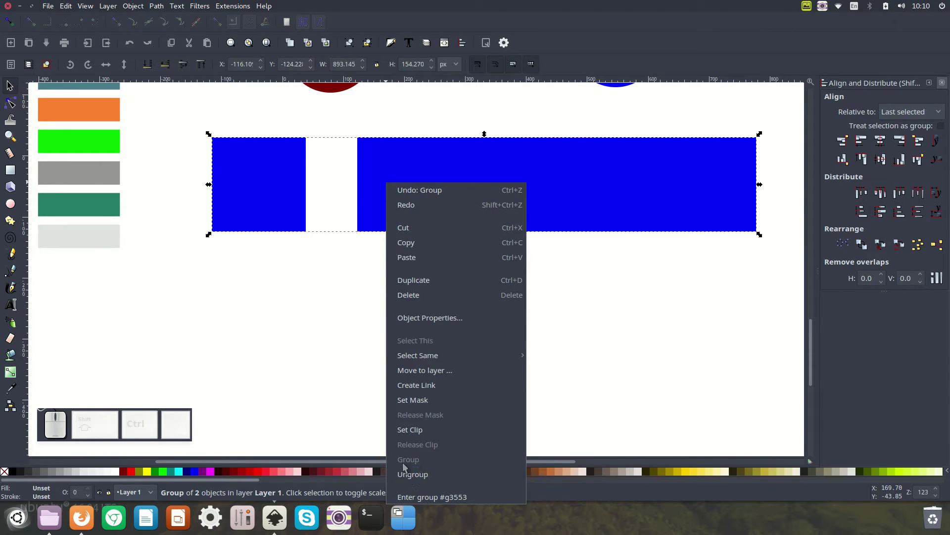
{"action": "left_click", "coordinate": [420, 474]}
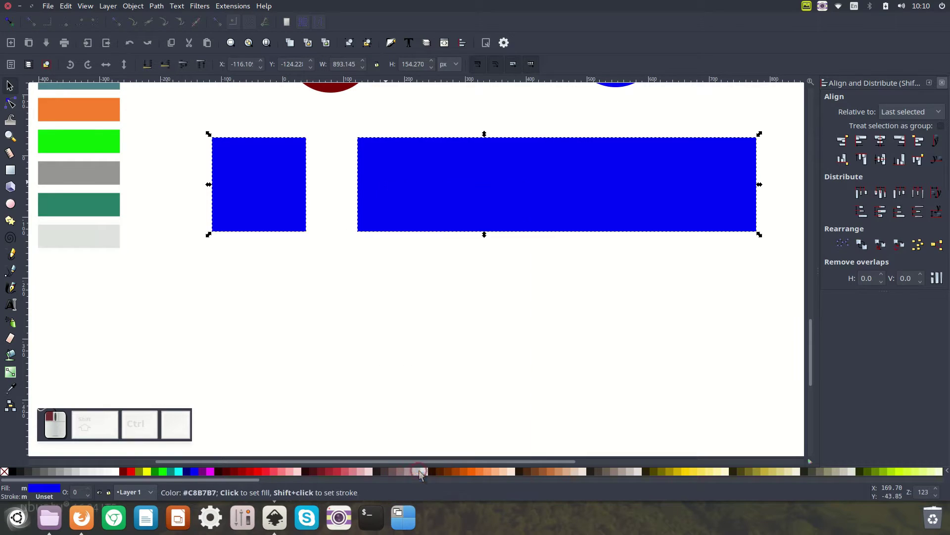
Step: Group the square with the long rectangle and place two duplicates of the group below it as second and third rows
{"action": "right_click", "coordinate": [404, 171]}
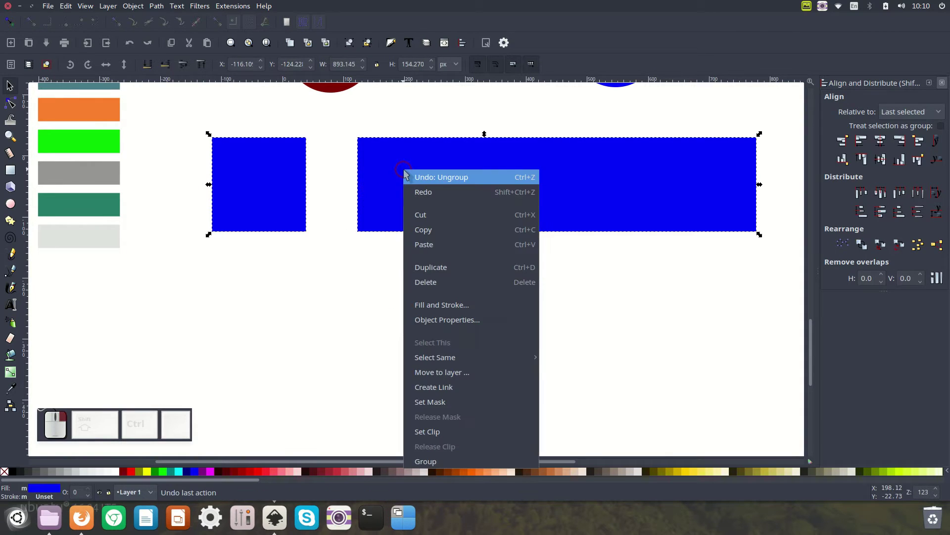
{"action": "left_click", "coordinate": [427, 462]}
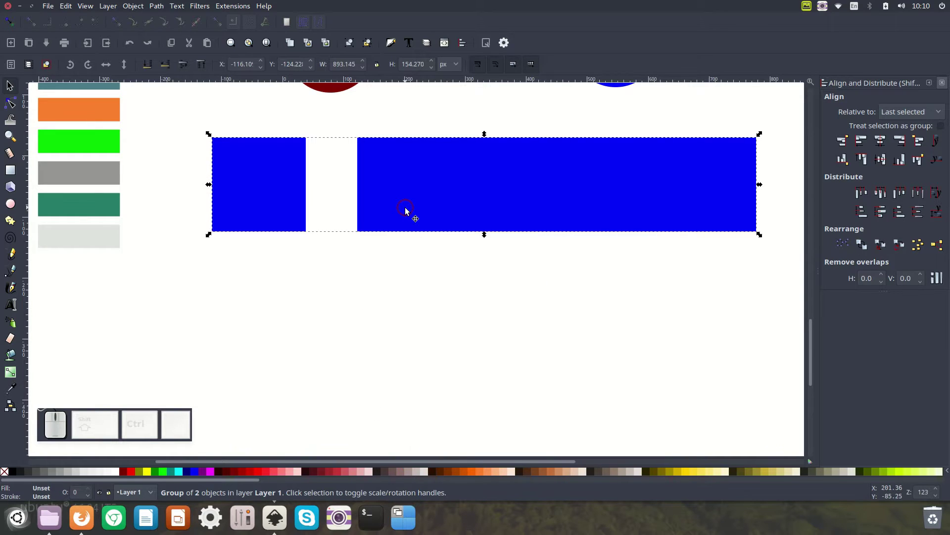
{"action": "right_click", "coordinate": [403, 171]}
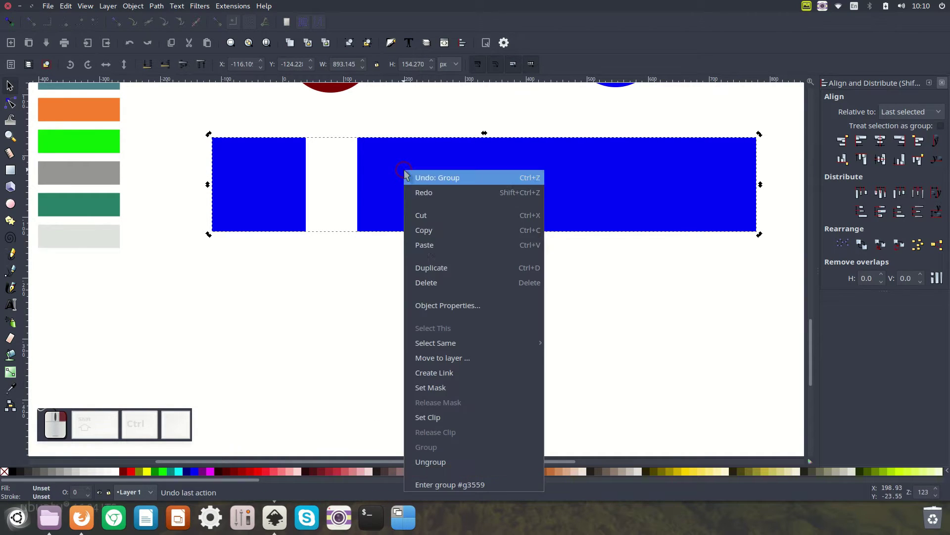
{"action": "left_click", "coordinate": [431, 268]}
{"action": "left_click_drag", "start_coordinate": [416, 204], "coordinate": [414, 445]}
{"action": "right_click", "coordinate": [402, 189]}
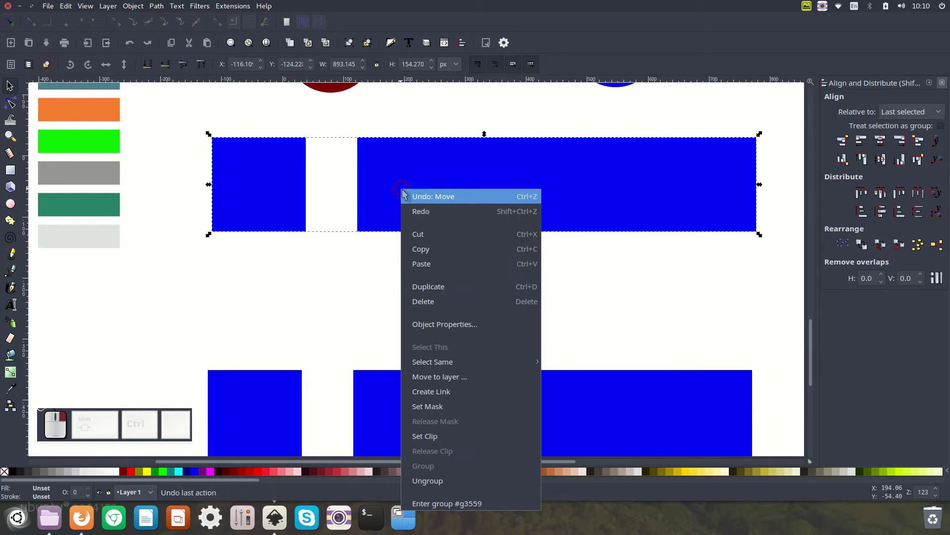
{"action": "left_click", "coordinate": [429, 287]}
{"action": "left_click_drag", "start_coordinate": [418, 221], "coordinate": [454, 346]}
{"action": "scroll", "coordinate": [470, 260], "scroll_direction": "down", "scroll_amount": 4}
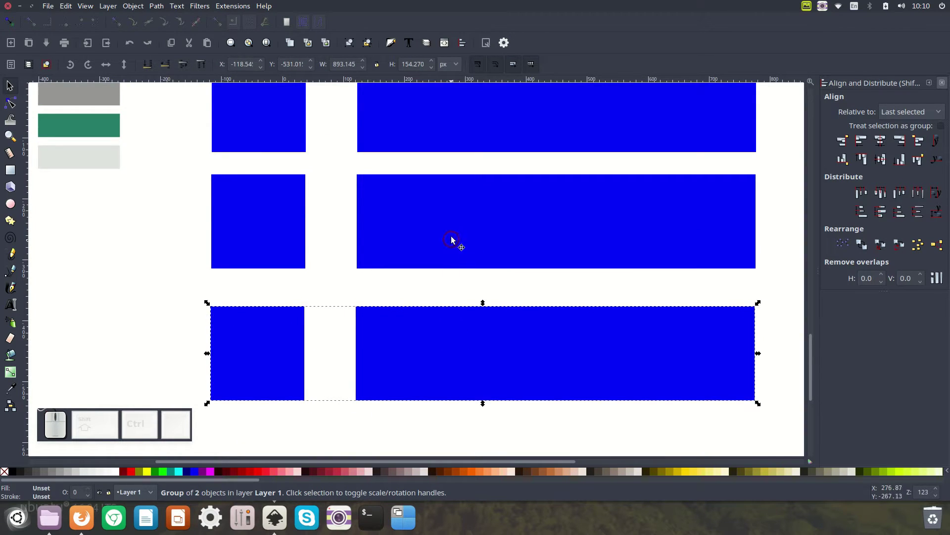
{"action": "left_click_drag", "start_coordinate": [452, 240], "coordinate": [451, 244]}
{"action": "scroll", "coordinate": [448, 266], "scroll_direction": "up", "scroll_amount": 2}
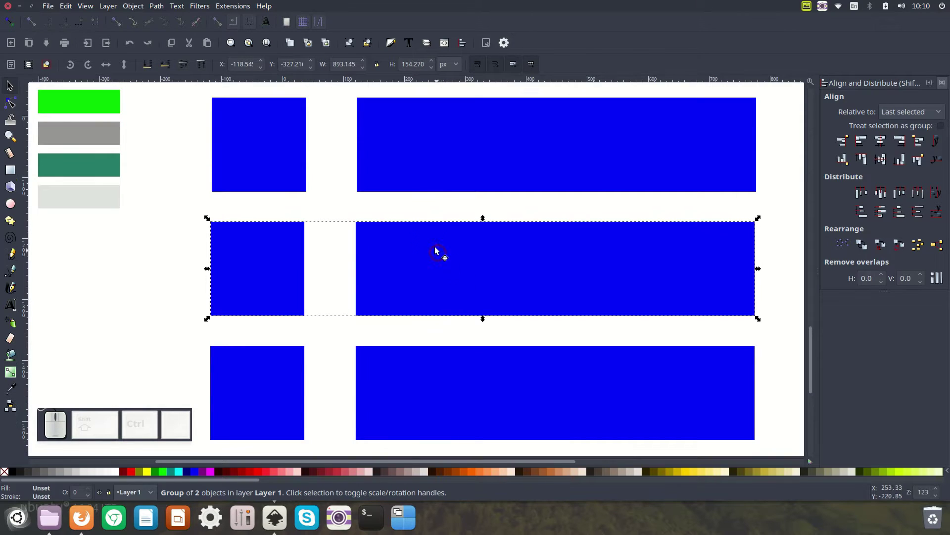
Step: Center the three row groups on a common vertical axis and distribute them evenly in the vertical direction
{"action": "left_click", "coordinate": [427, 162], "text": "shift"}
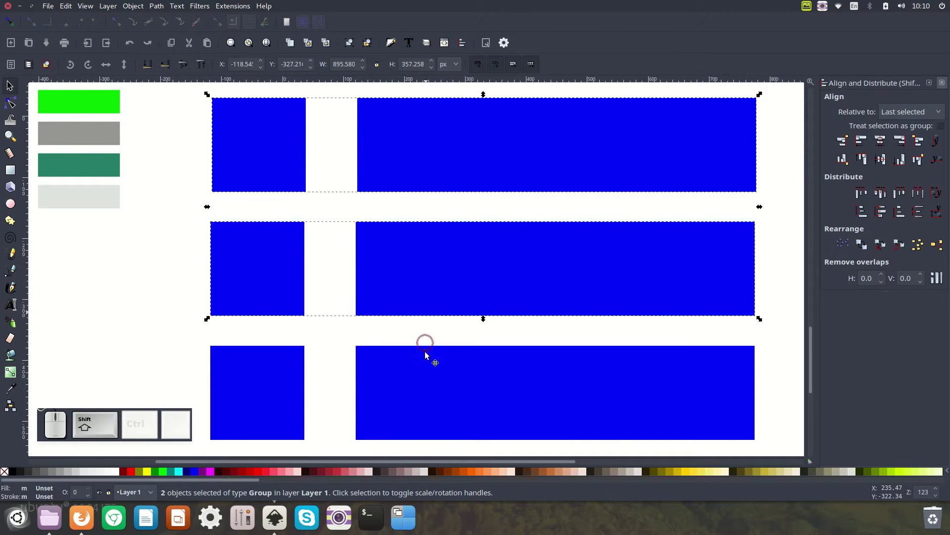
{"action": "left_click", "coordinate": [421, 386], "text": "shift"}
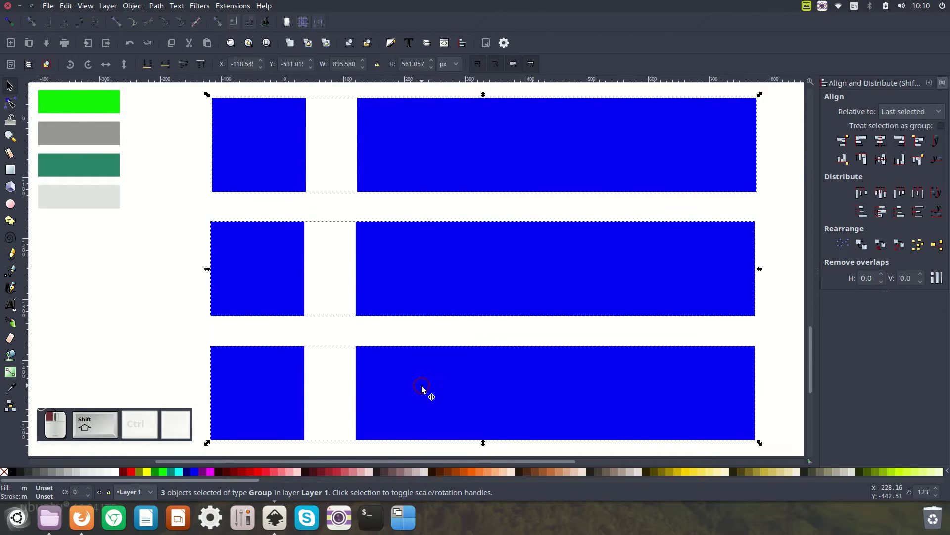
{"action": "left_click", "coordinate": [880, 146]}
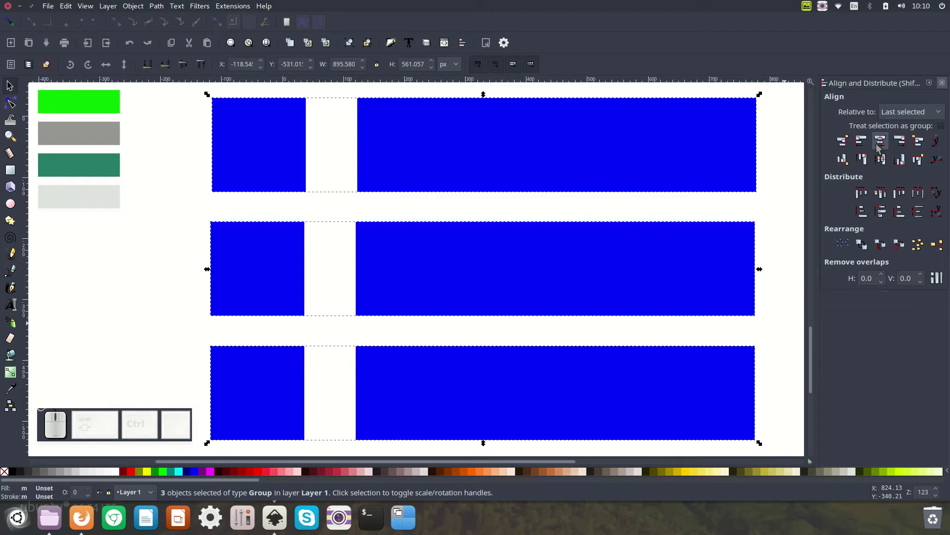
{"action": "left_click", "coordinate": [881, 146]}
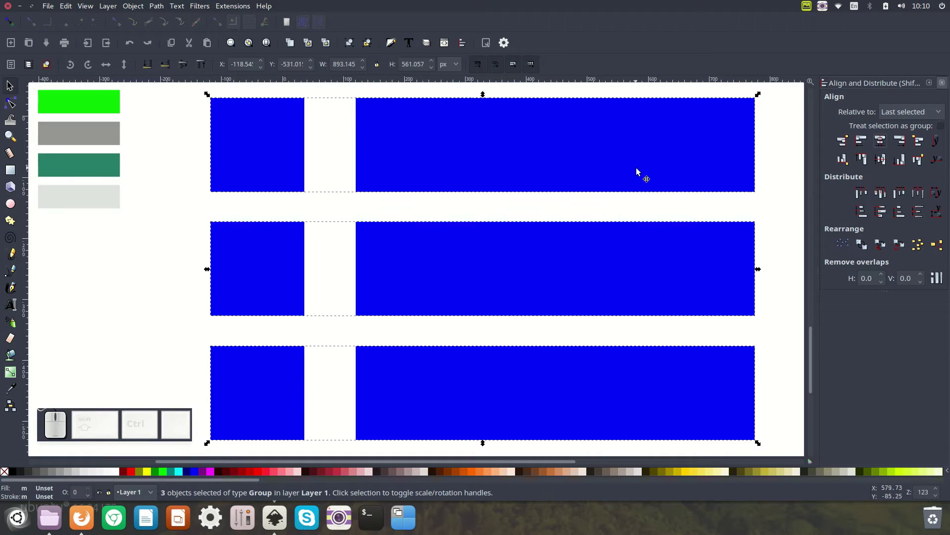
{"action": "left_click", "coordinate": [881, 214]}
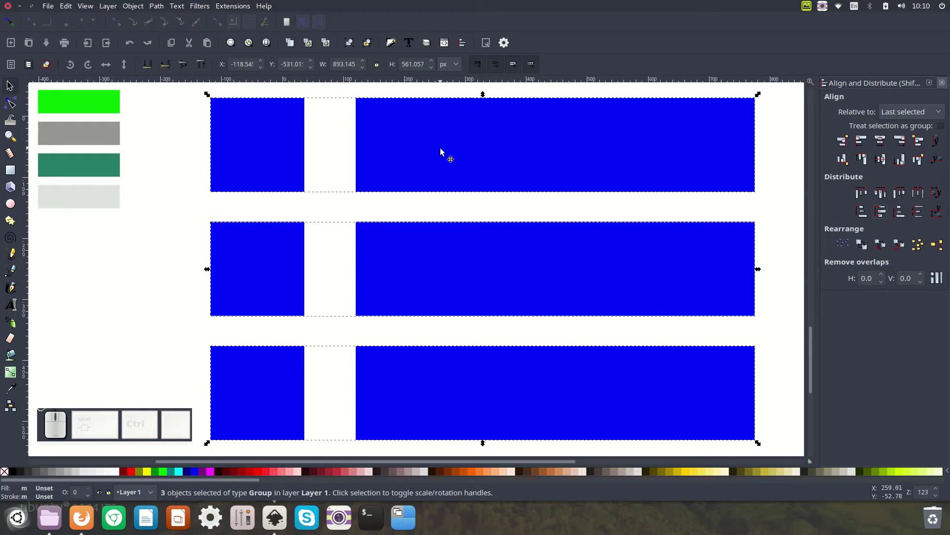
Step: Group the three rows and scale the group proportionally around its center to about 100 by 63 px
{"action": "key", "text": "ctrl"}
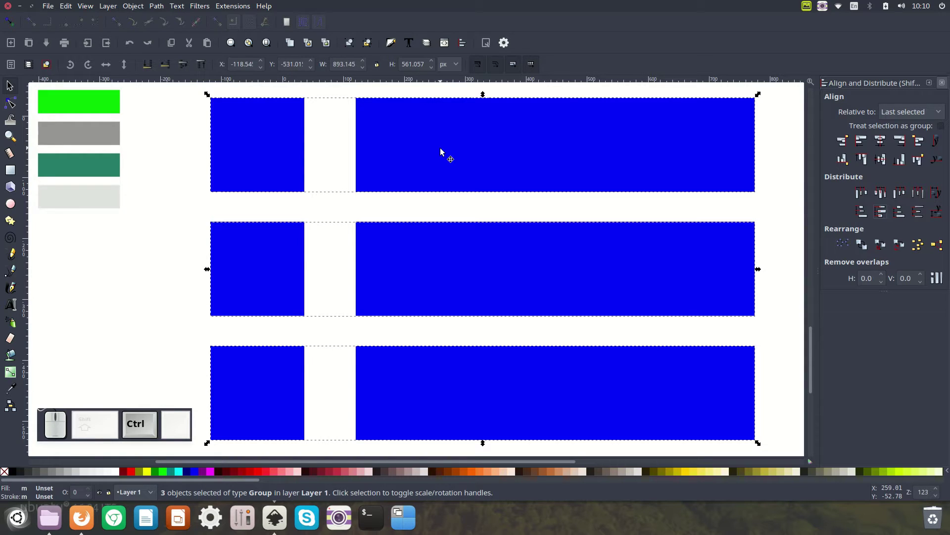
{"action": "key", "text": "ctrl+g"}
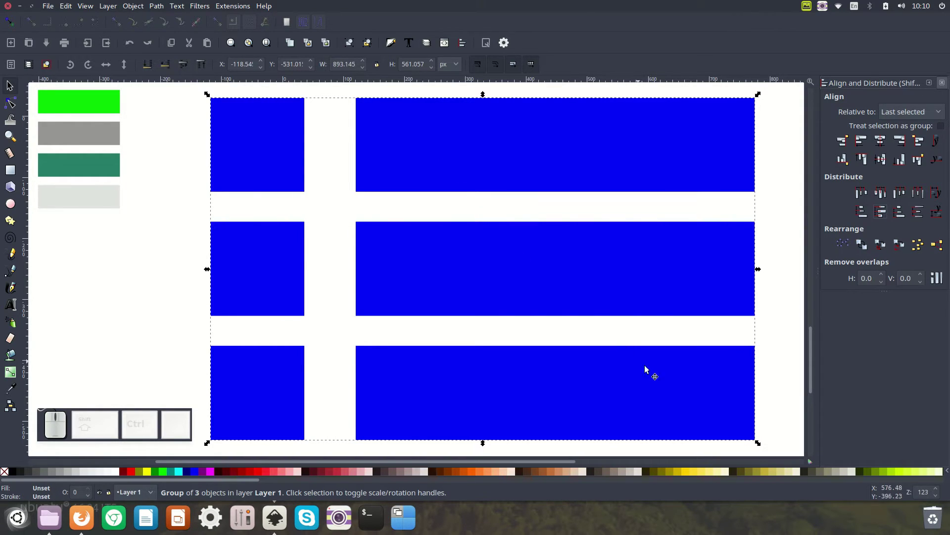
{"action": "key", "text": "ctrl+shift"}
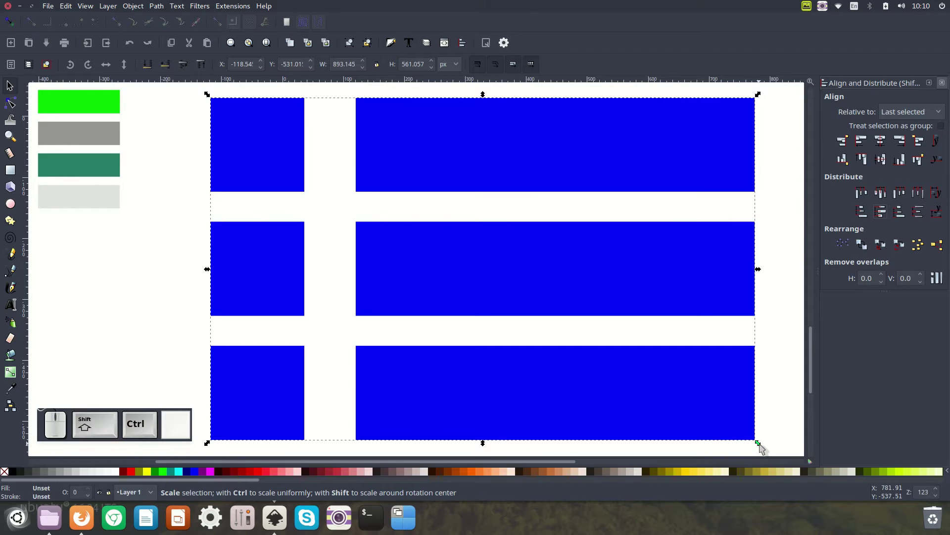
{"action": "left_click_drag", "start_coordinate": [758, 442], "coordinate": [668, 309]}
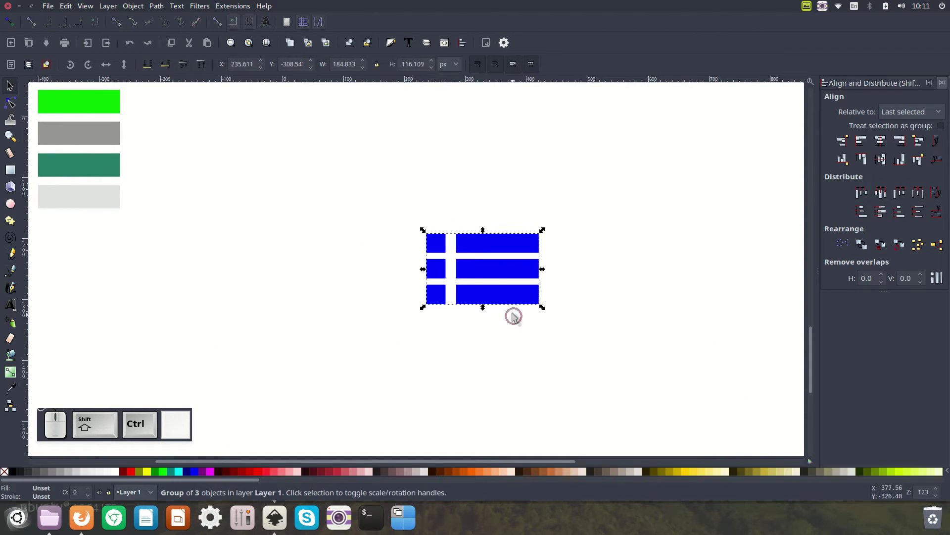
{"action": "key", "text": "ctrl+shift"}
{"action": "left_click_drag", "start_coordinate": [539, 305], "coordinate": [512, 291]}
Step: Move the three-row list icon onto the dark red circle and size it to about 95 by 60 px
{"action": "scroll", "coordinate": [552, 284], "scroll_direction": "up", "scroll_amount": 6}
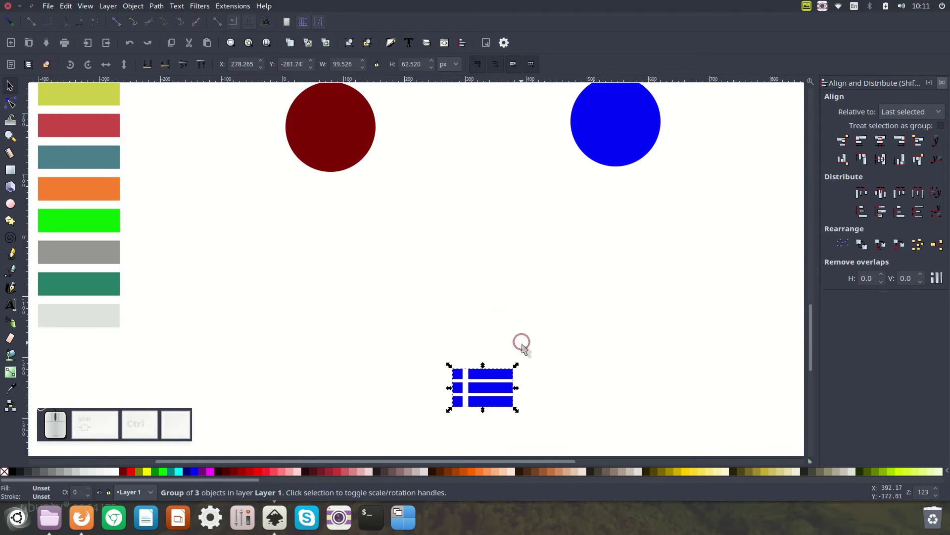
{"action": "scroll", "coordinate": [349, 171], "scroll_direction": "up", "scroll_amount": 10}
{"action": "left_click_drag", "start_coordinate": [500, 378], "coordinate": [351, 166]}
{"action": "scroll", "coordinate": [349, 141], "scroll_direction": "down", "scroll_amount": 3}
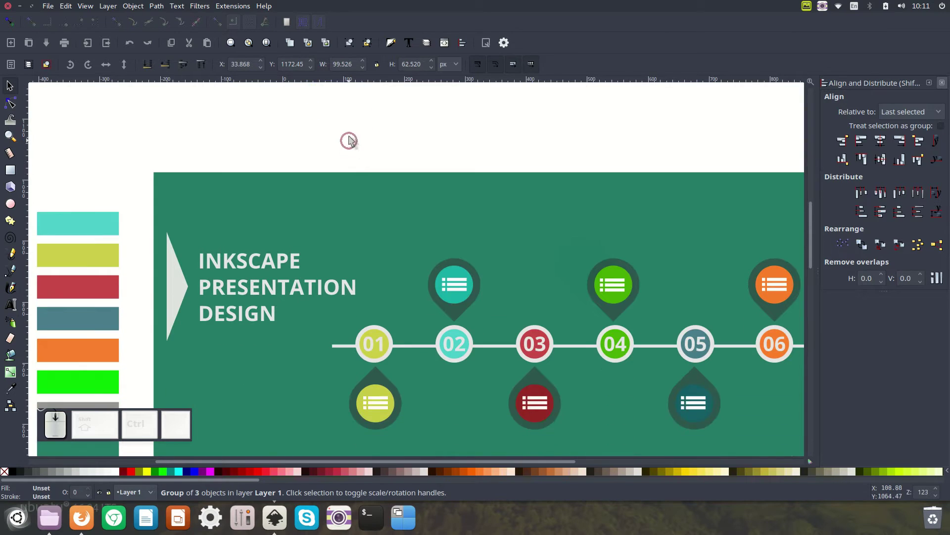
{"action": "scroll", "coordinate": [349, 141], "scroll_direction": "up", "scroll_amount": 2}
{"action": "left_click_drag", "start_coordinate": [339, 116], "coordinate": [354, 453]}
{"action": "scroll", "coordinate": [410, 267], "scroll_direction": "down", "scroll_amount": 15}
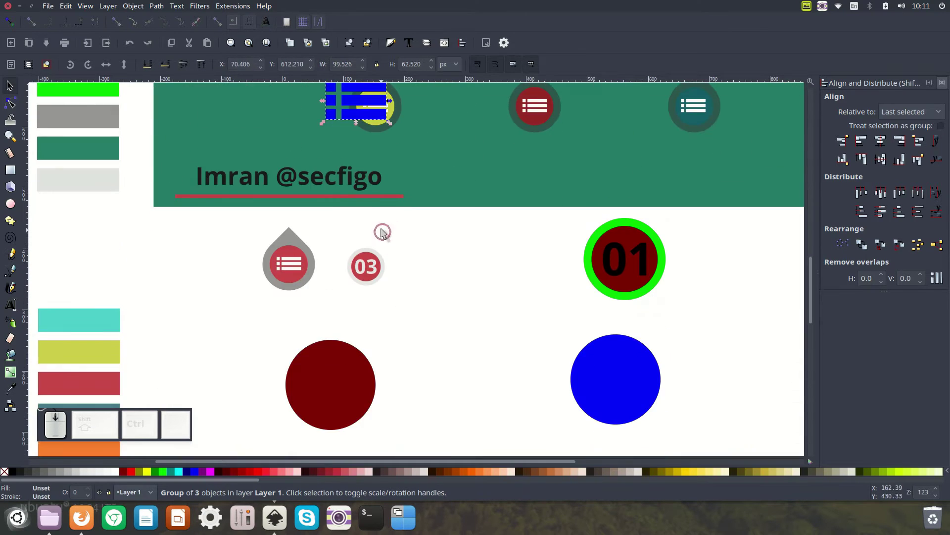
{"action": "left_click_drag", "start_coordinate": [363, 99], "coordinate": [349, 390]}
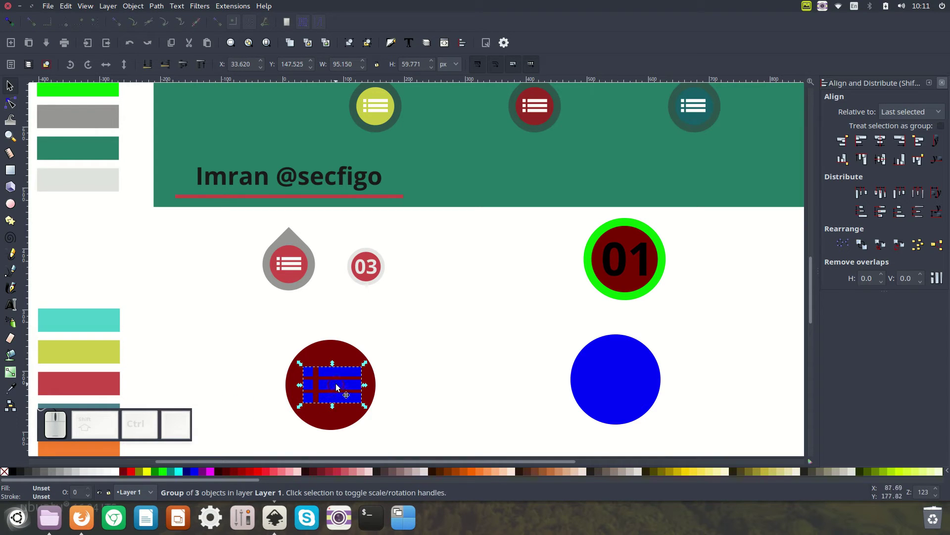
Step: Fill the list icon on the dark red circle with the white sampled from the small red pin's list icon
{"action": "left_click", "coordinate": [101, 472]}
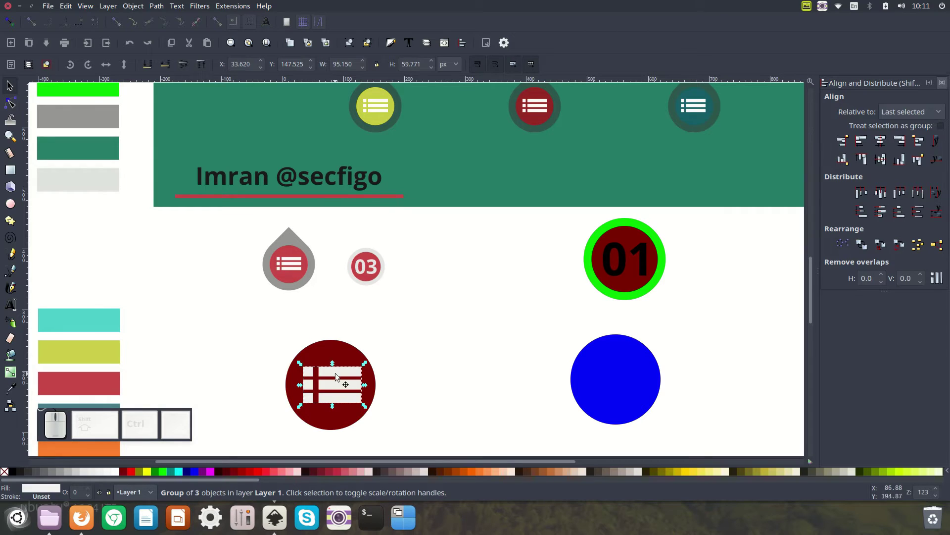
{"action": "left_click", "coordinate": [11, 389]}
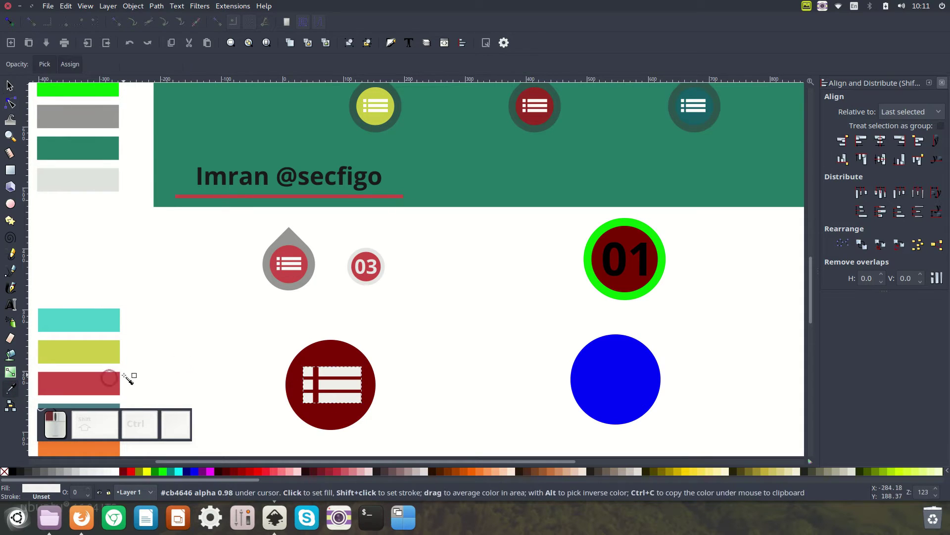
{"action": "left_click", "coordinate": [296, 260]}
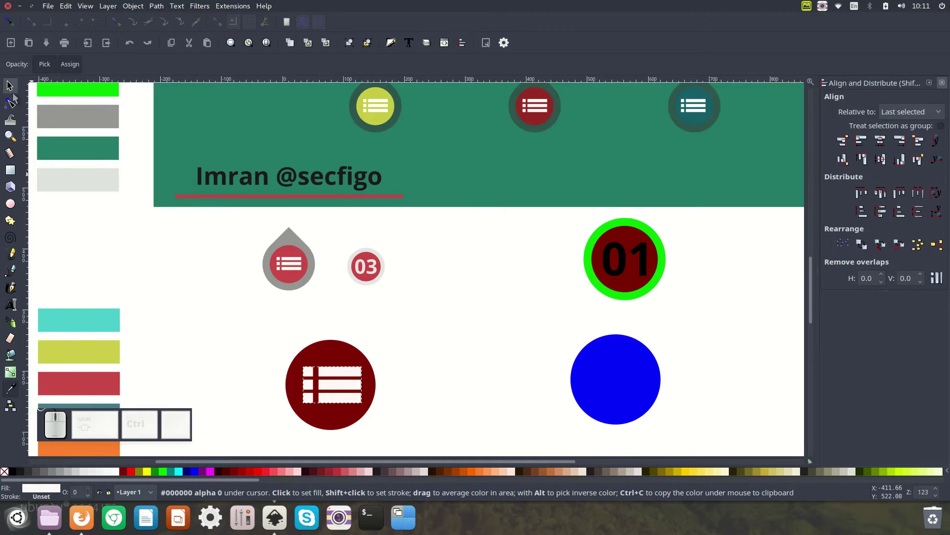
{"action": "left_click", "coordinate": [12, 88]}
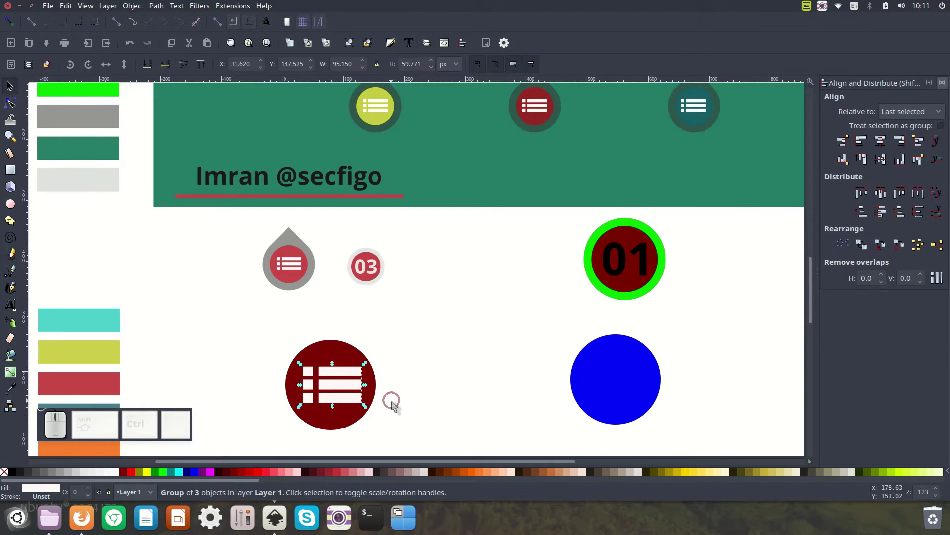
Step: Reshape the white list icon to about 117 by 48 px inside the dark red circle and deselect it
{"action": "mouse_move", "coordinate": [362, 385]}
{"action": "left_mouse_down"}
{"action": "mouse_move", "coordinate": [378, 385]}
{"action": "mouse_move", "coordinate": [340, 381]}
{"action": "mouse_move", "coordinate": [371, 386]}
{"action": "mouse_move", "coordinate": [354, 383]}
{"action": "mouse_move", "coordinate": [331, 399]}
{"action": "mouse_move", "coordinate": [352, 385]}
{"action": "left_mouse_up"}
{"action": "key", "text": "Escape"}
{"action": "left_click", "coordinate": [355, 390]}
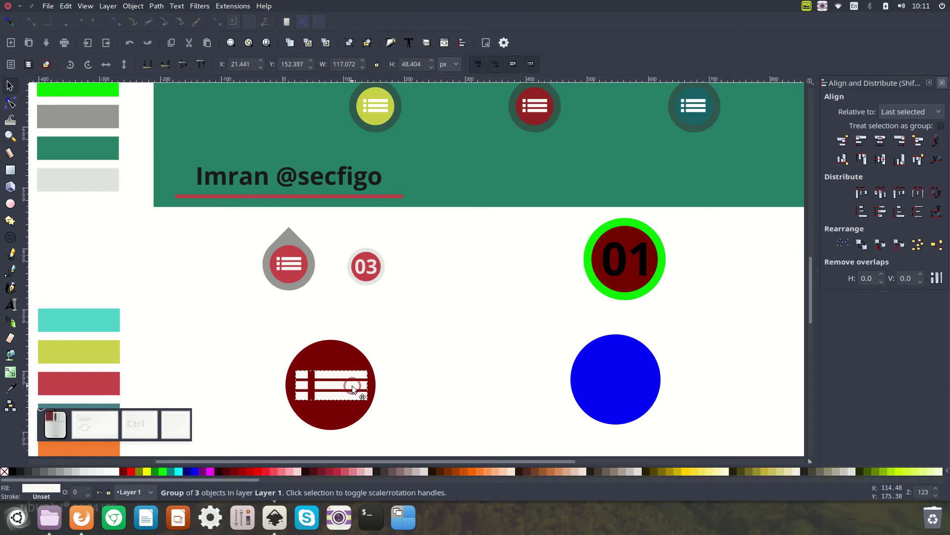
{"action": "left_click", "coordinate": [441, 366]}
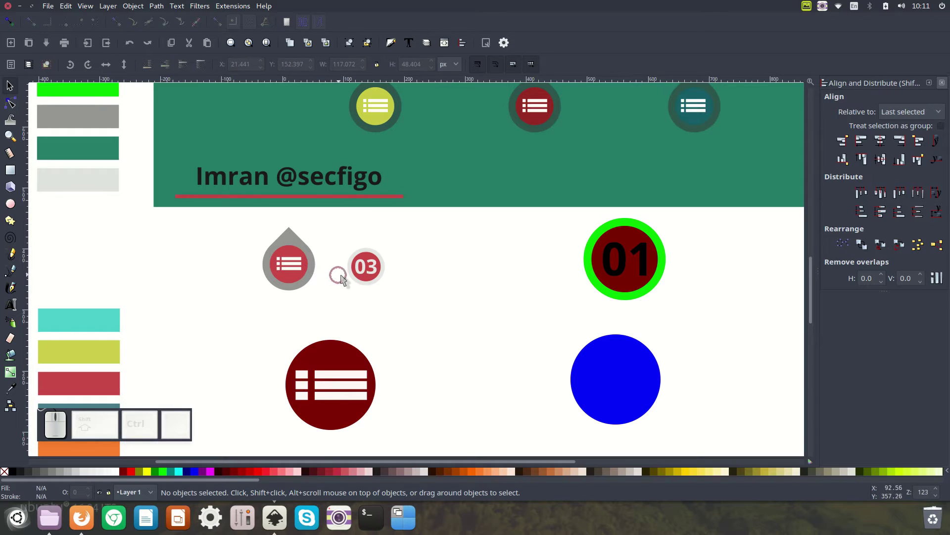
Step: Move the blue circle next to the dark red circle and duplicate it in place
{"action": "scroll", "coordinate": [430, 290], "scroll_direction": "down", "scroll_amount": 2}
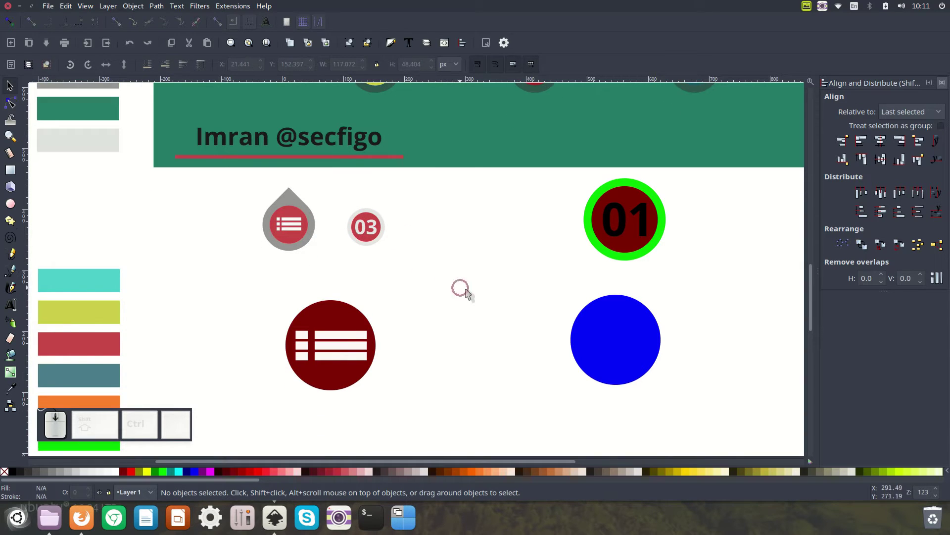
{"action": "left_click_drag", "start_coordinate": [648, 356], "coordinate": [507, 350]}
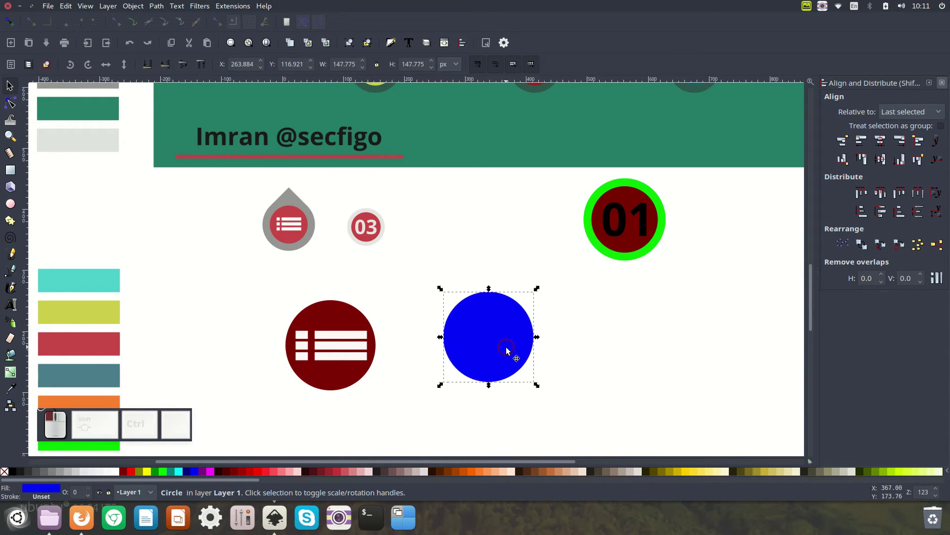
{"action": "right_click", "coordinate": [487, 328]}
{"action": "left_click", "coordinate": [519, 128]}
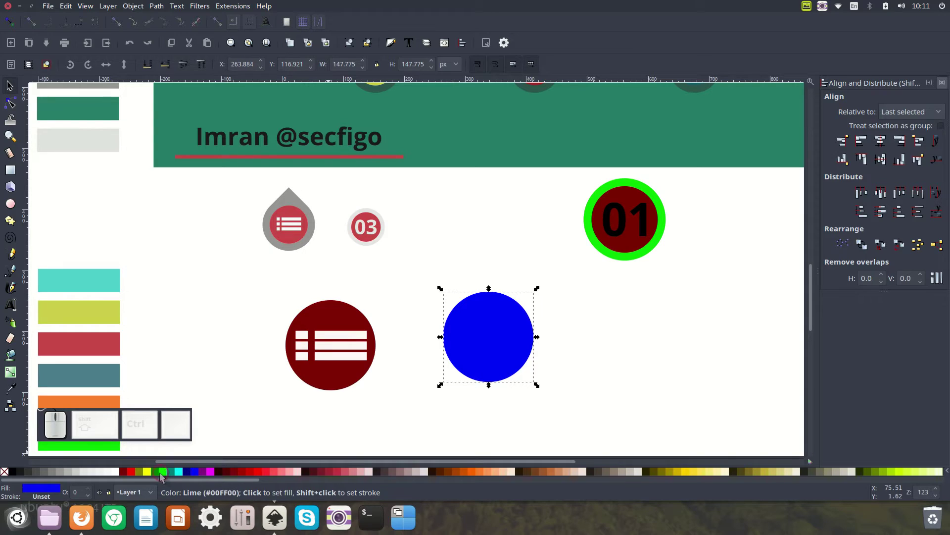
Step: Fill the duplicated circle beside the dark red circle with lime (#00FF00) and lock the width-to-height ratio
{"action": "left_click", "coordinate": [163, 472]}
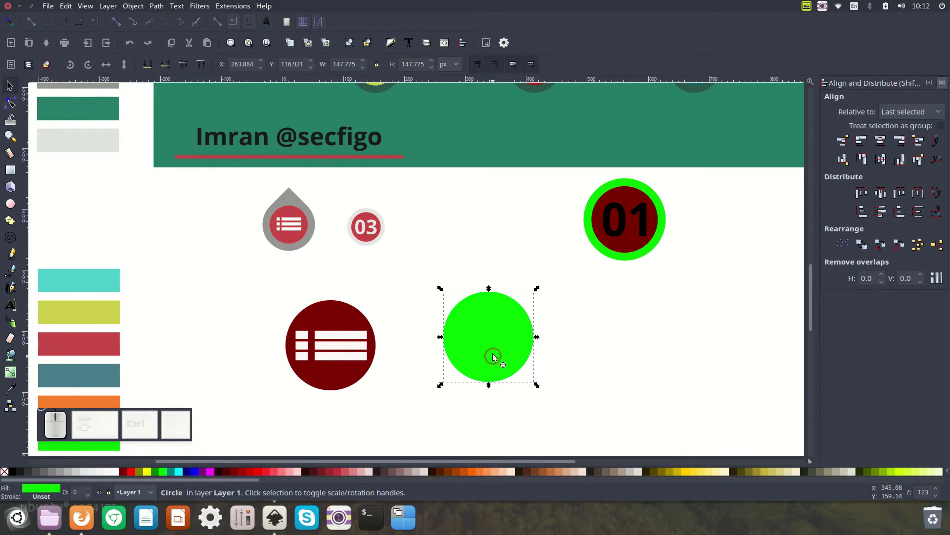
{"action": "left_click", "coordinate": [377, 64]}
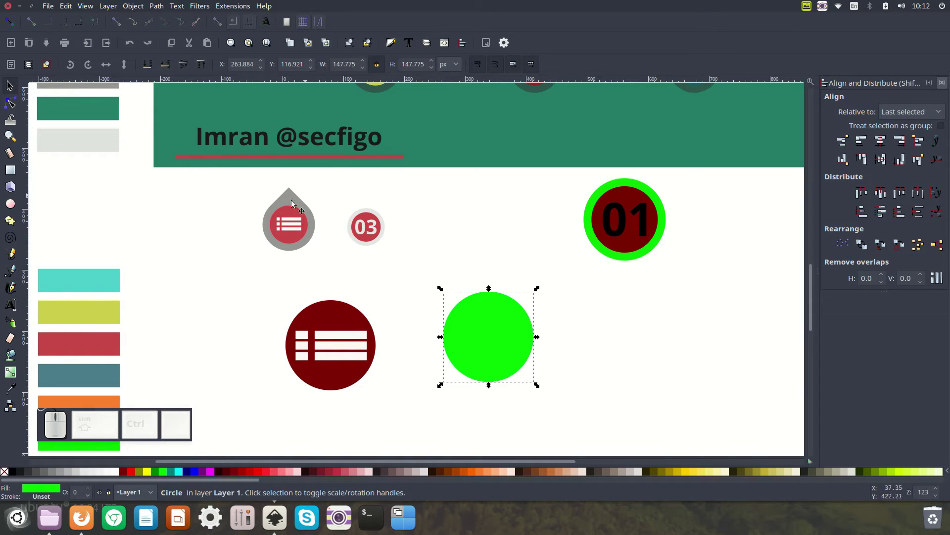
Step: Draw a square about 128 px wide overlapping the green circle's upper-left part and fill it with blue (#0000FF)
{"action": "left_click", "coordinate": [10, 170]}
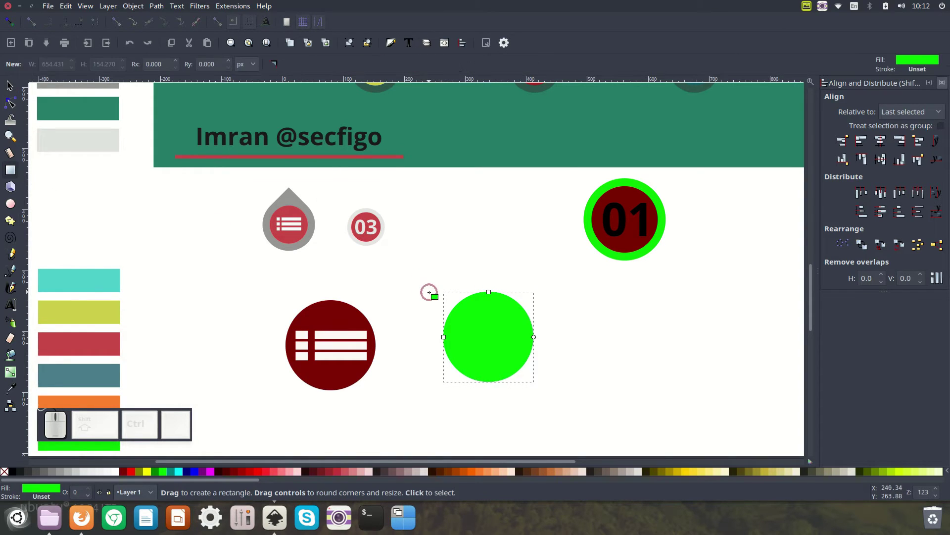
{"action": "mouse_move", "coordinate": [470, 327]}
{"action": "left_mouse_down"}
{"action": "mouse_move", "coordinate": [515, 340]}
{"action": "mouse_move", "coordinate": [536, 378]}
{"action": "mouse_move", "coordinate": [503, 335]}
{"action": "mouse_move", "coordinate": [484, 331]}
{"action": "left_mouse_up"}
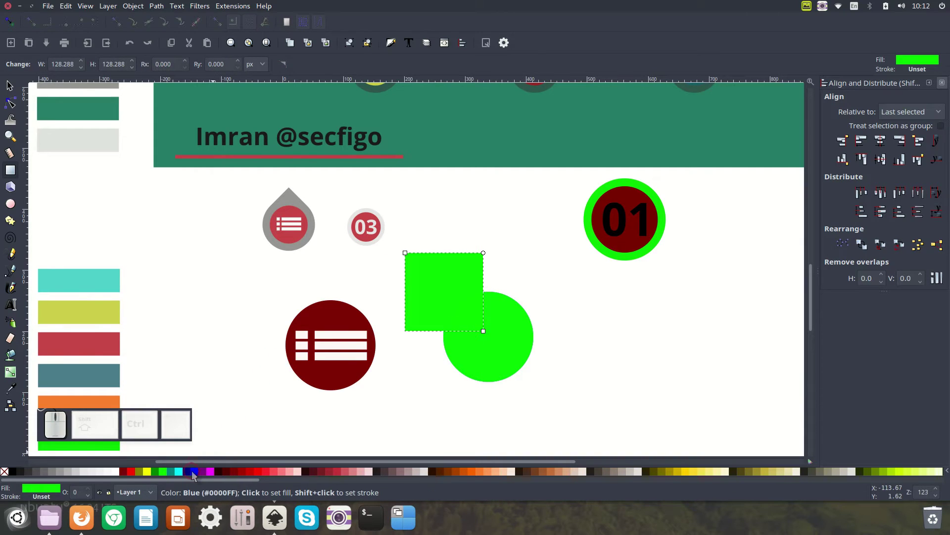
{"action": "left_click", "coordinate": [193, 472]}
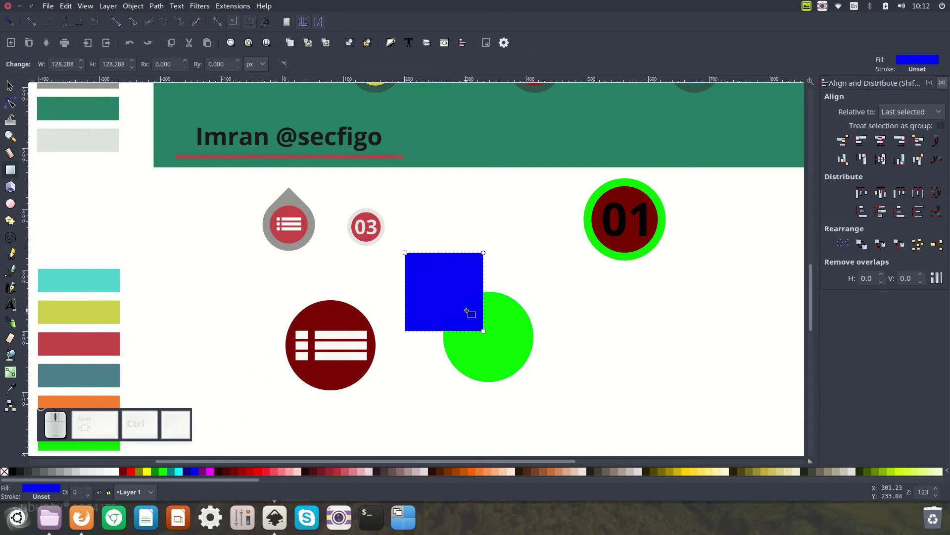
Step: Copy the green circle's height to the blue square, resizing the square proportionally to 147.775 px
{"action": "left_click", "coordinate": [10, 85]}
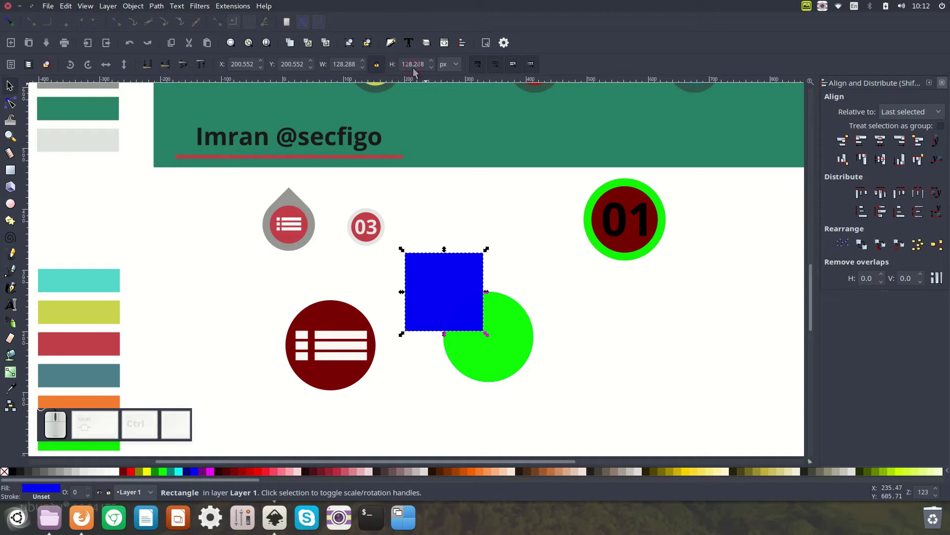
{"action": "left_click", "coordinate": [496, 310]}
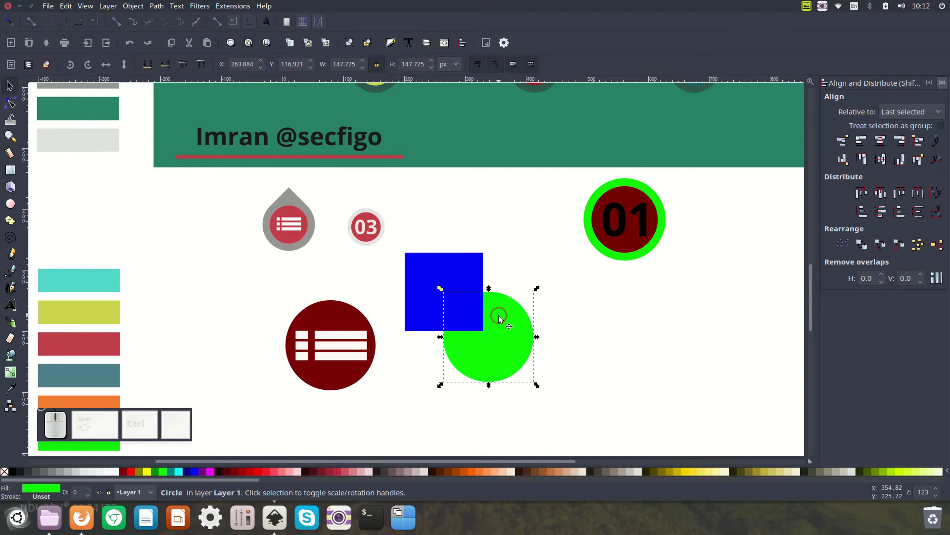
{"action": "left_click", "coordinate": [412, 67]}
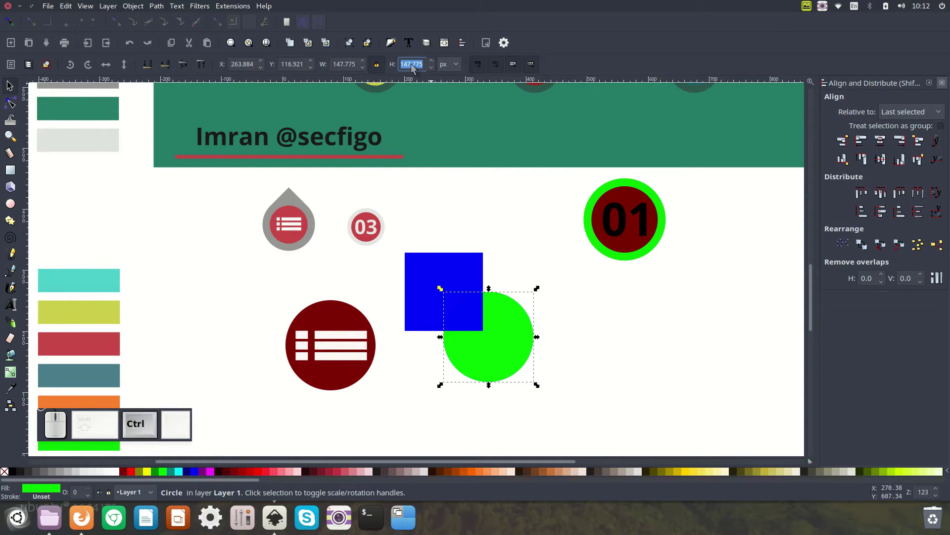
{"action": "key", "text": "ctrl+c"}
{"action": "left_click", "coordinate": [460, 261]}
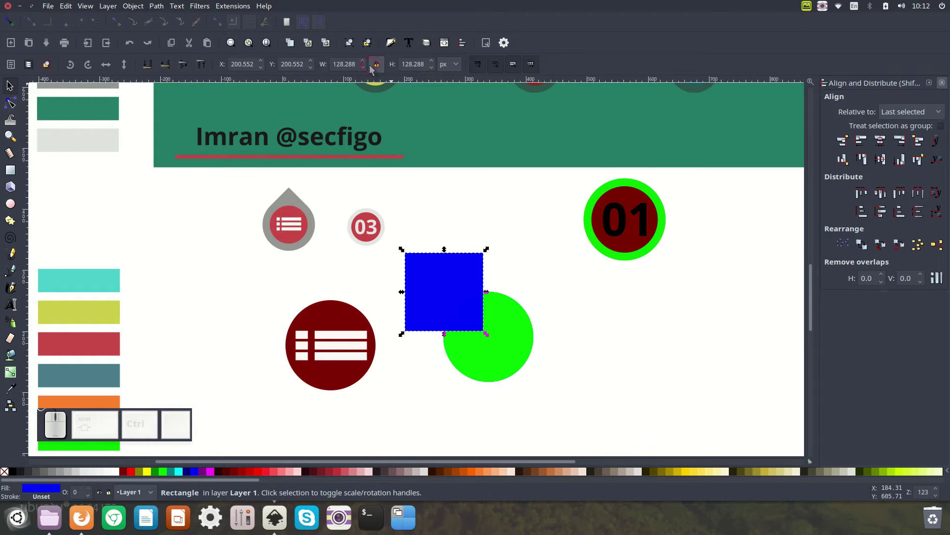
{"action": "left_click", "coordinate": [413, 66]}
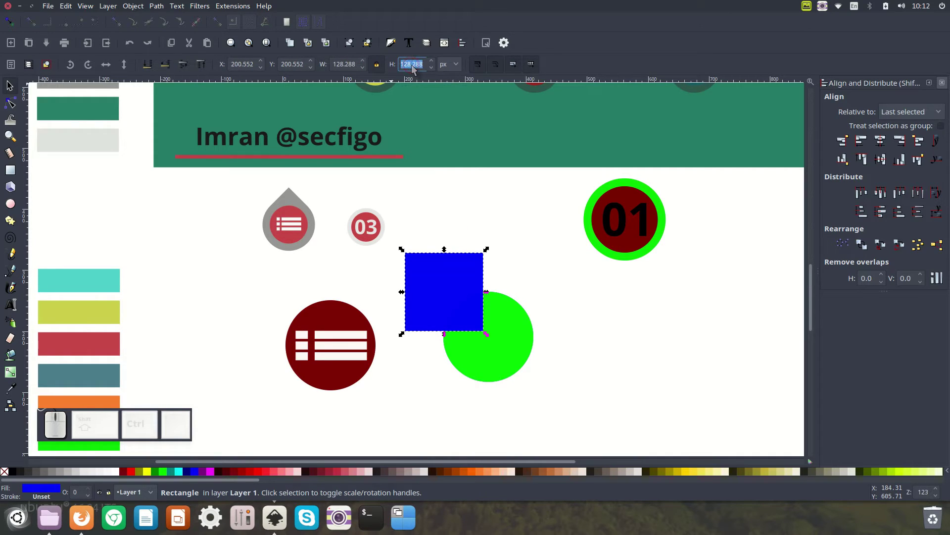
{"action": "key", "text": "ctrl+v"}
{"action": "key", "text": "Return"}
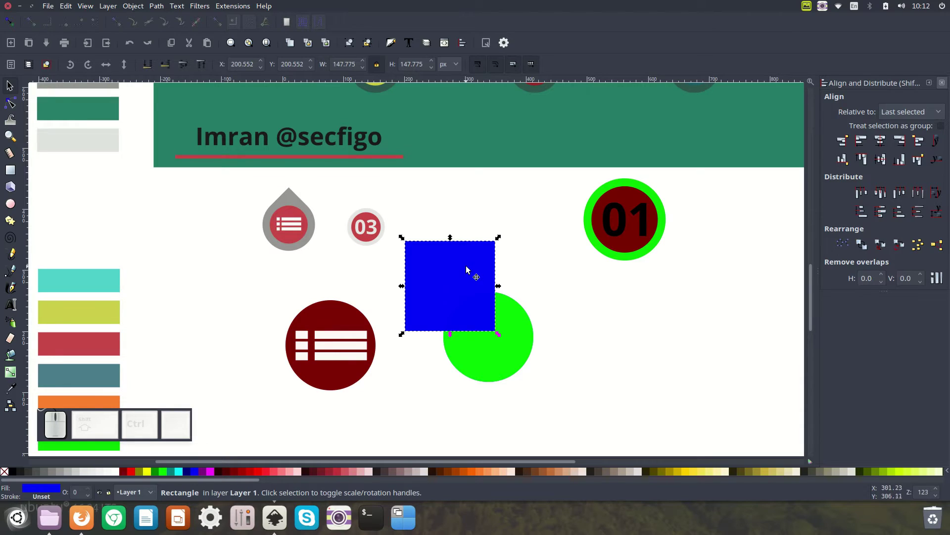
Step: Centre the blue square on the green circle both horizontally and vertically and clear the selection
{"action": "left_click", "coordinate": [525, 320], "text": "shift"}
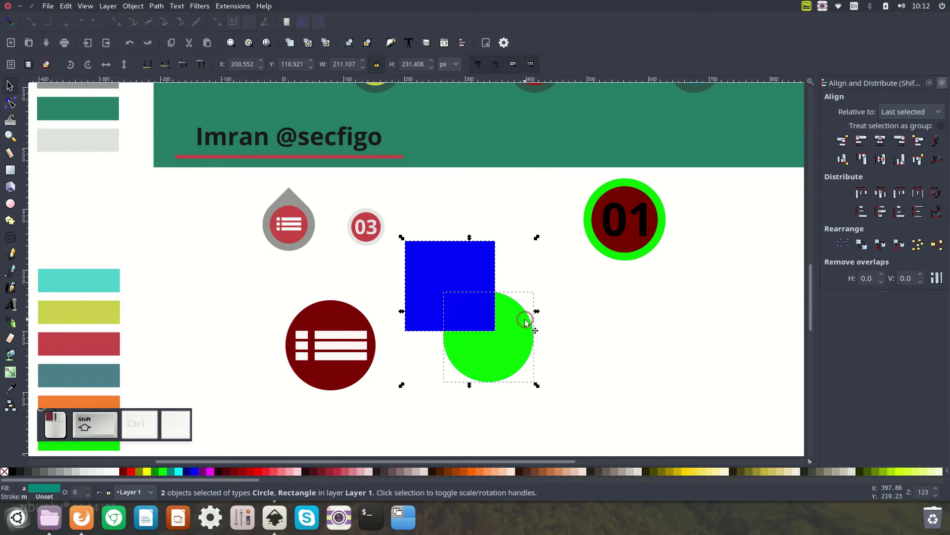
{"action": "left_click", "coordinate": [884, 144]}
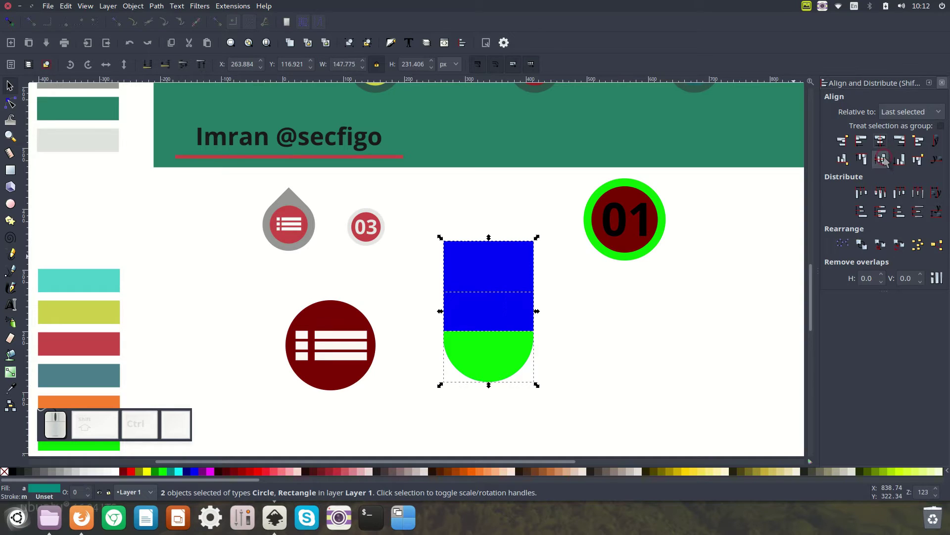
{"action": "left_click", "coordinate": [884, 161]}
{"action": "left_click", "coordinate": [577, 344]}
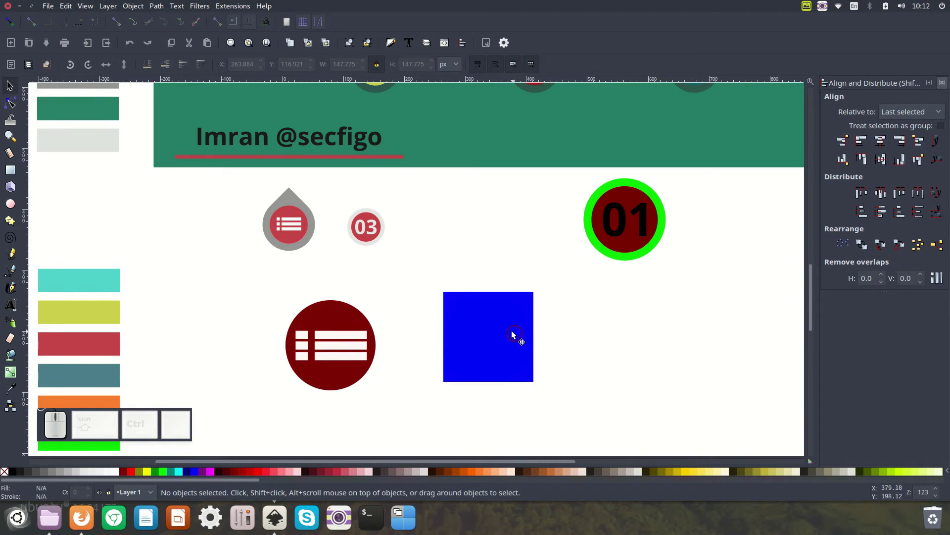
{"action": "left_click", "coordinate": [616, 329]}
Step: Lower the blue square to the bottom of the stack, beneath the circles, and deselect it
{"action": "left_click", "coordinate": [498, 329]}
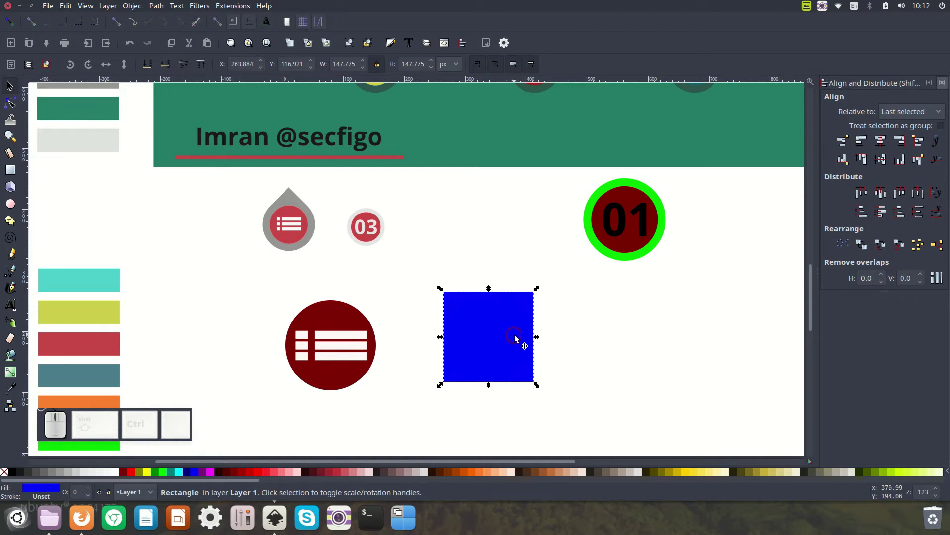
{"action": "left_click", "coordinate": [148, 65]}
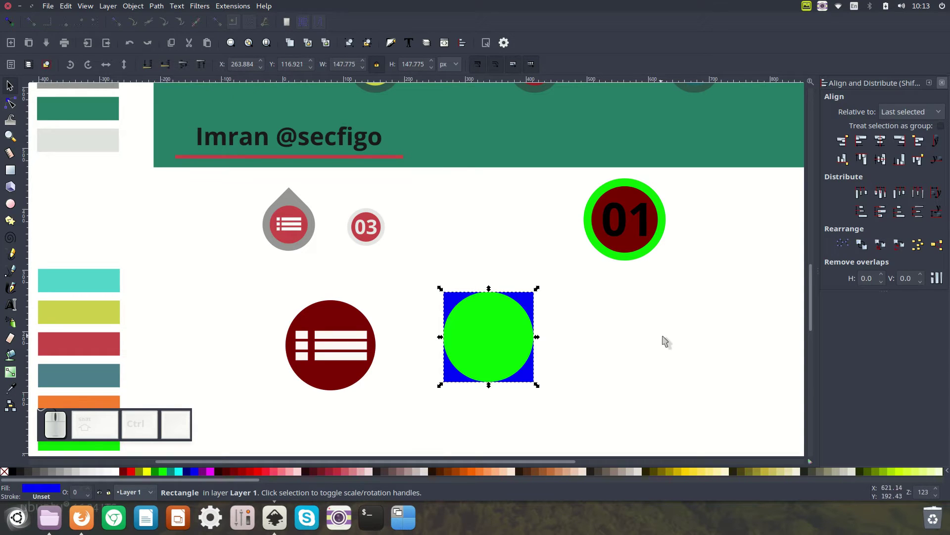
{"action": "left_click", "coordinate": [557, 313]}
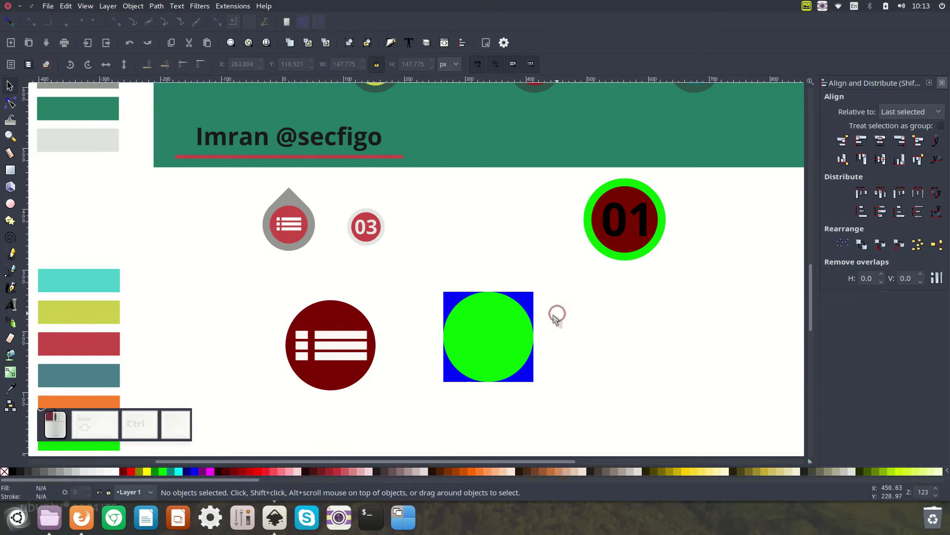
Step: Cut the green circle out of the blue square with a path Difference
{"action": "left_click", "coordinate": [492, 323]}
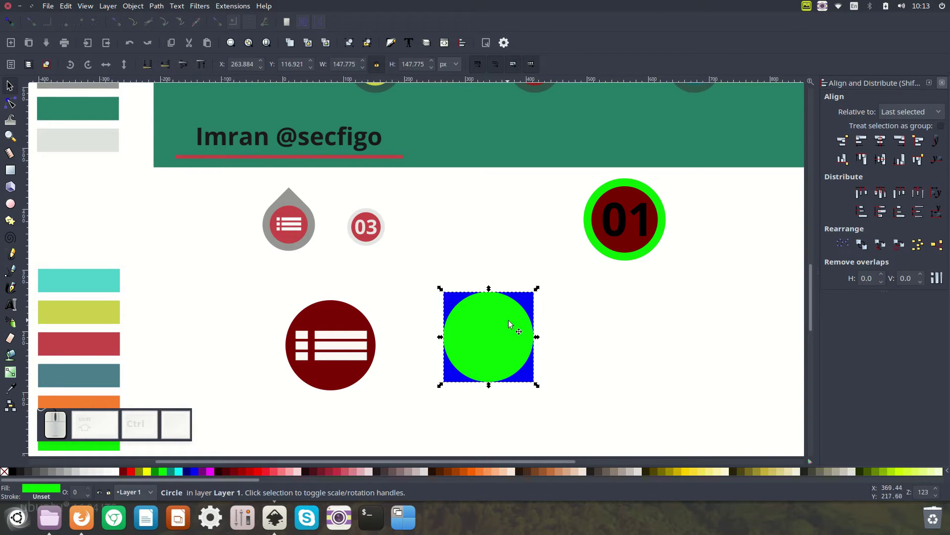
{"action": "key", "text": "shift"}
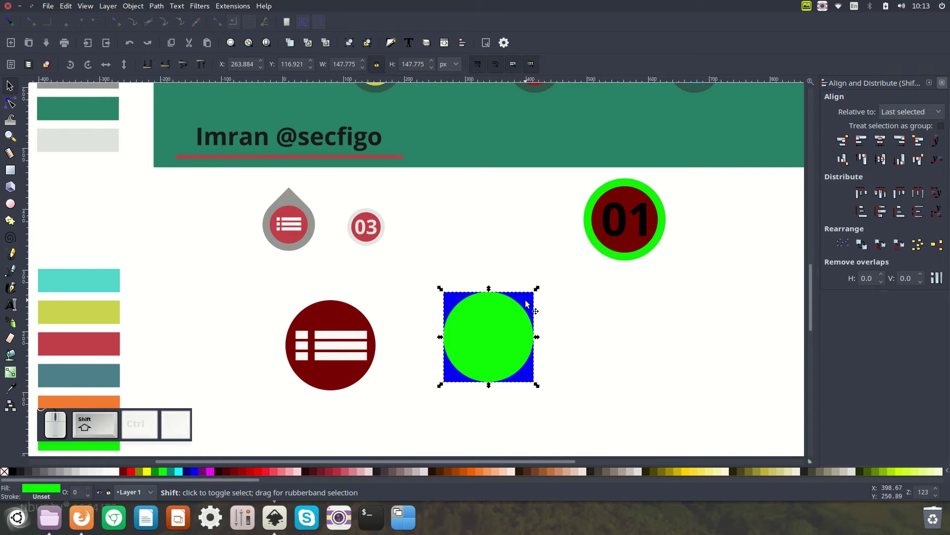
{"action": "left_click", "coordinate": [527, 304], "text": "shift"}
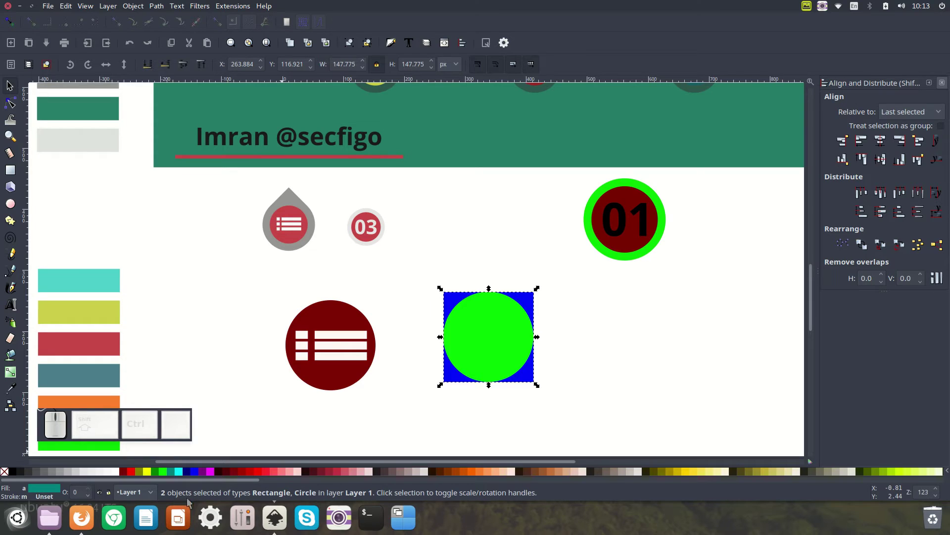
{"action": "left_click", "coordinate": [135, 7]}
{"action": "mouse_move", "coordinate": [152, 11]}
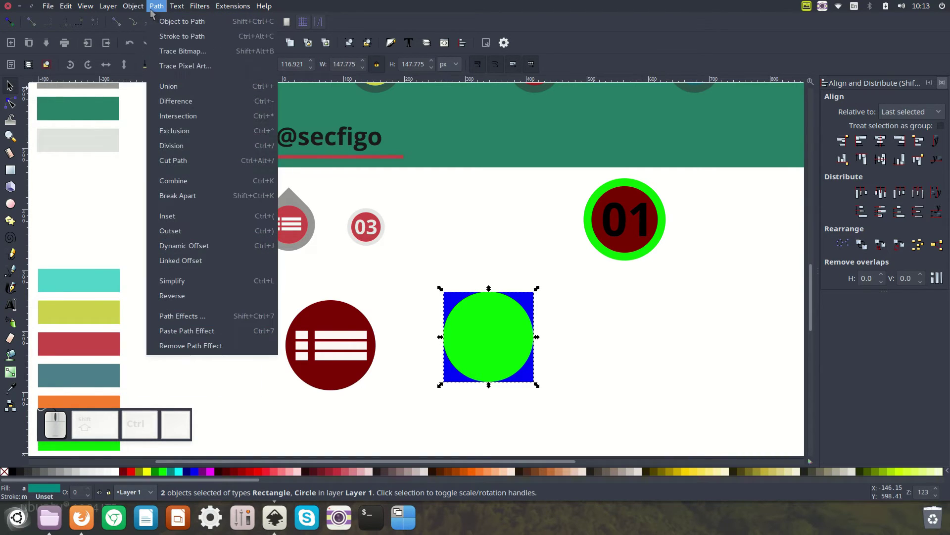
{"action": "left_click", "coordinate": [176, 101]}
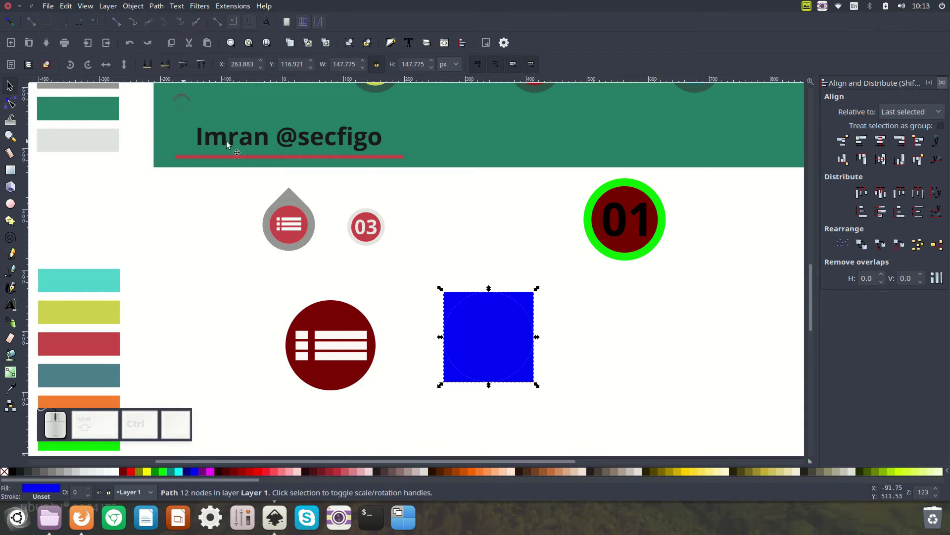
Step: Move the blue circle and the cut-out square apart to examine the cut, and undo the moves
{"action": "left_click_drag", "start_coordinate": [509, 332], "coordinate": [585, 323]}
{"action": "left_click_drag", "start_coordinate": [523, 304], "coordinate": [513, 255]}
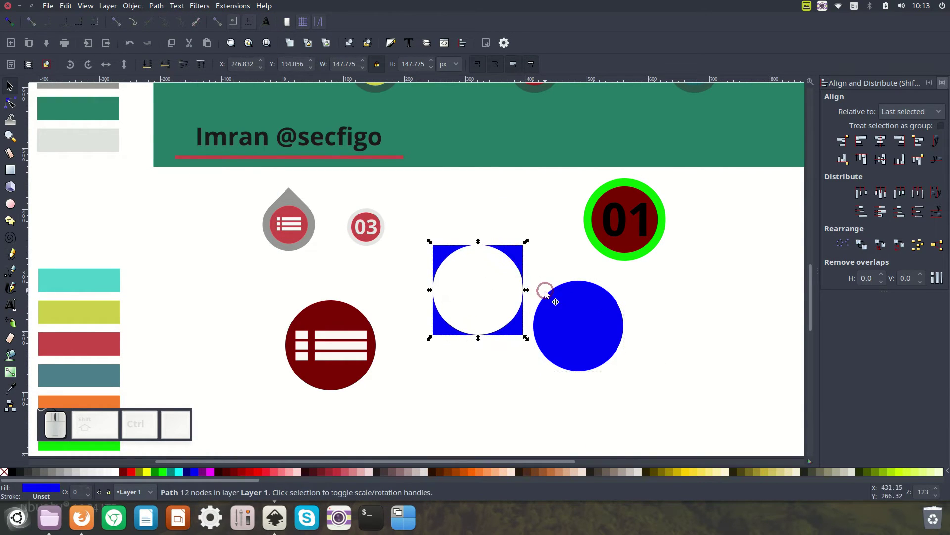
{"action": "key", "text": "ctrl+z"}
{"action": "key", "text": "ctrl+z"}
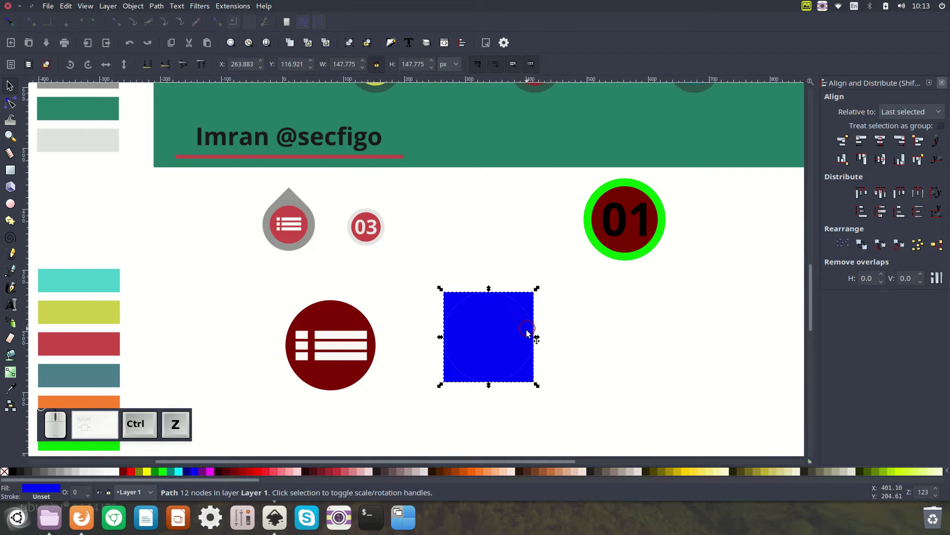
{"action": "left_click_drag", "start_coordinate": [530, 300], "coordinate": [531, 271]}
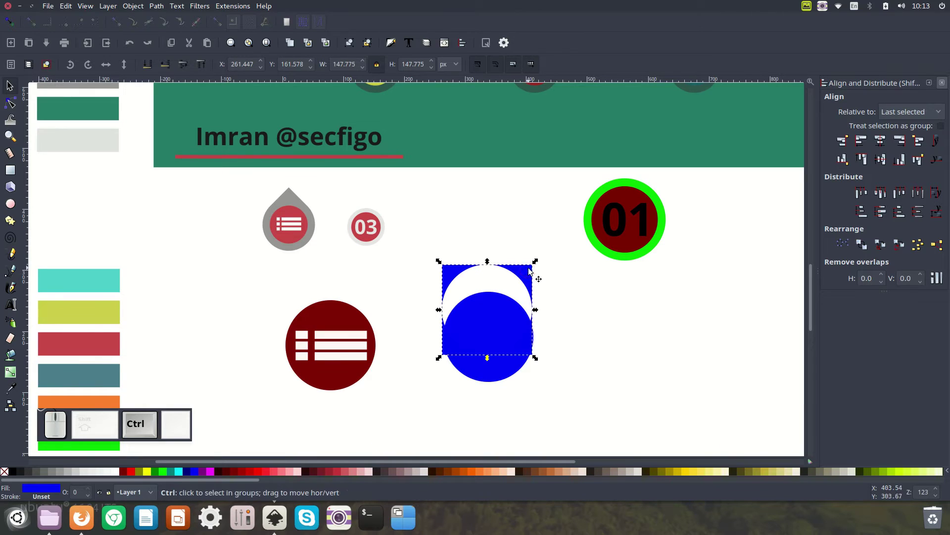
{"action": "key", "text": "ctrl+z"}
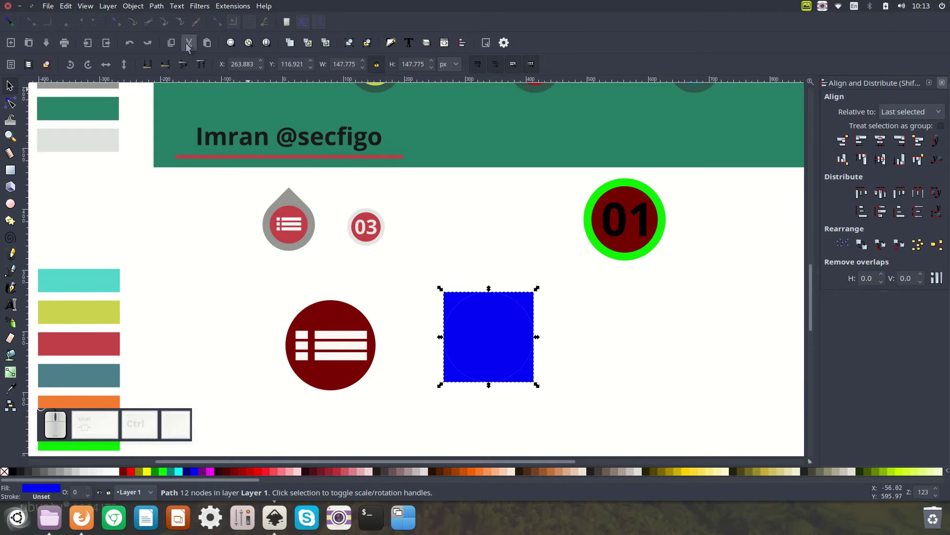
Step: Break the cut-out blue square apart into its separate corner pieces and deselect them
{"action": "left_click", "coordinate": [157, 6]}
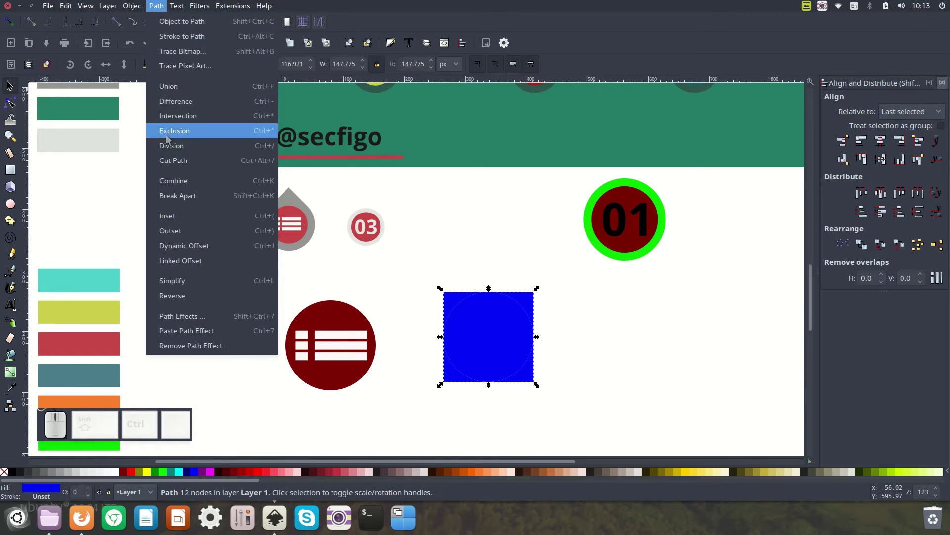
{"action": "left_click", "coordinate": [193, 193]}
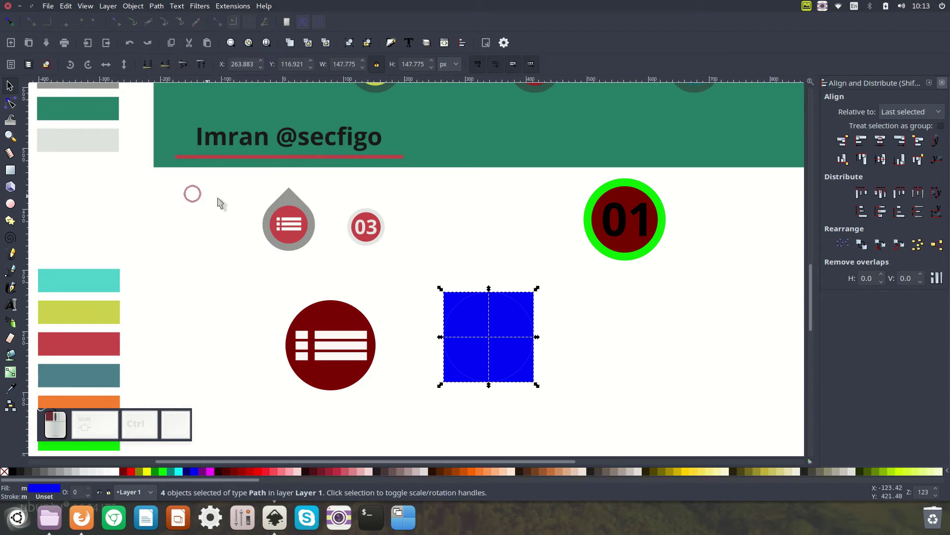
{"action": "left_click", "coordinate": [568, 305]}
Step: Move the upper-right, lower-right and lower-left corner pieces away from the blue circle and delete all three
{"action": "left_click_drag", "start_coordinate": [532, 303], "coordinate": [538, 295]}
{"action": "left_click_drag", "start_coordinate": [533, 377], "coordinate": [579, 404]}
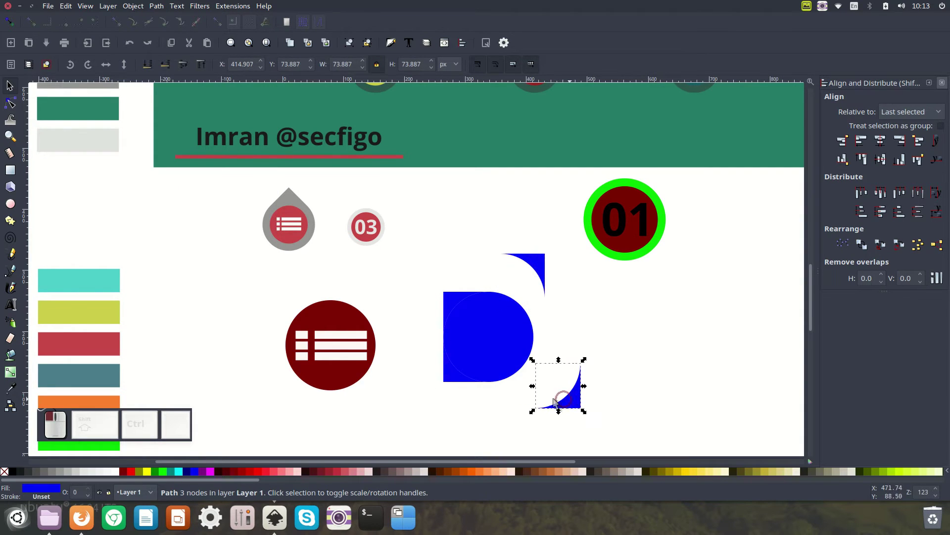
{"action": "left_click_drag", "start_coordinate": [454, 375], "coordinate": [434, 385]}
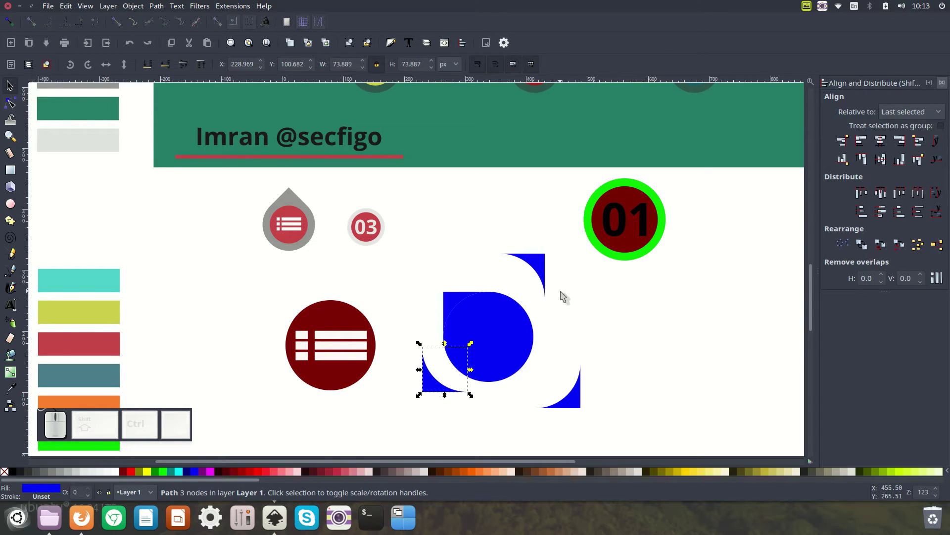
{"action": "key", "text": "Delete"}
{"action": "left_click", "coordinate": [543, 272]}
{"action": "key", "text": "Delete"}
{"action": "left_click", "coordinate": [576, 400]}
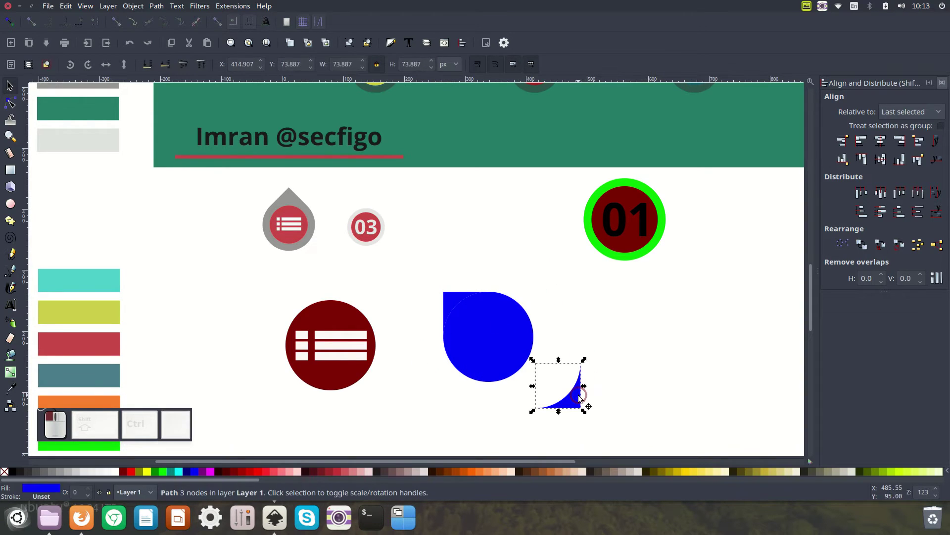
{"action": "key", "text": "Delete"}
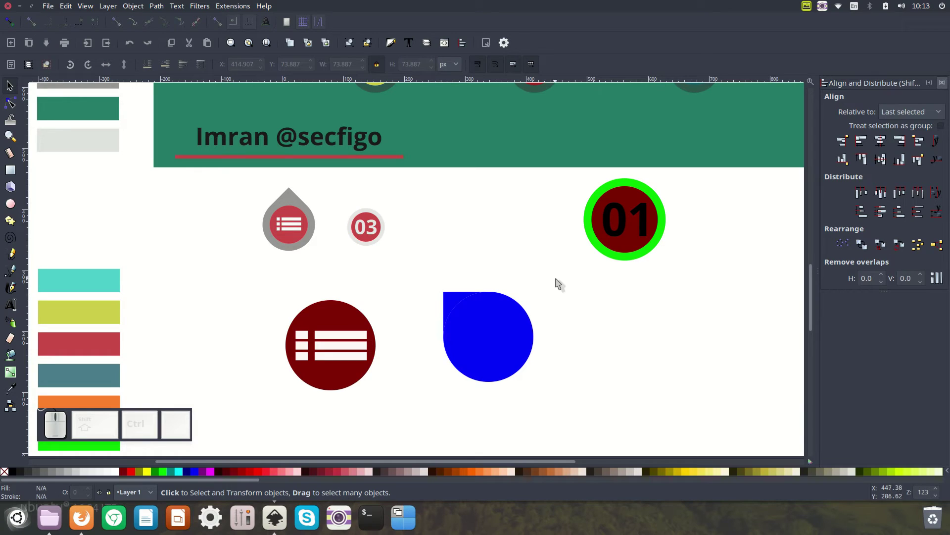
Step: Unite the blue circle and its remaining upper-left corner piece into a single teardrop path with Union
{"action": "left_click_drag", "start_coordinate": [555, 267], "coordinate": [416, 400]}
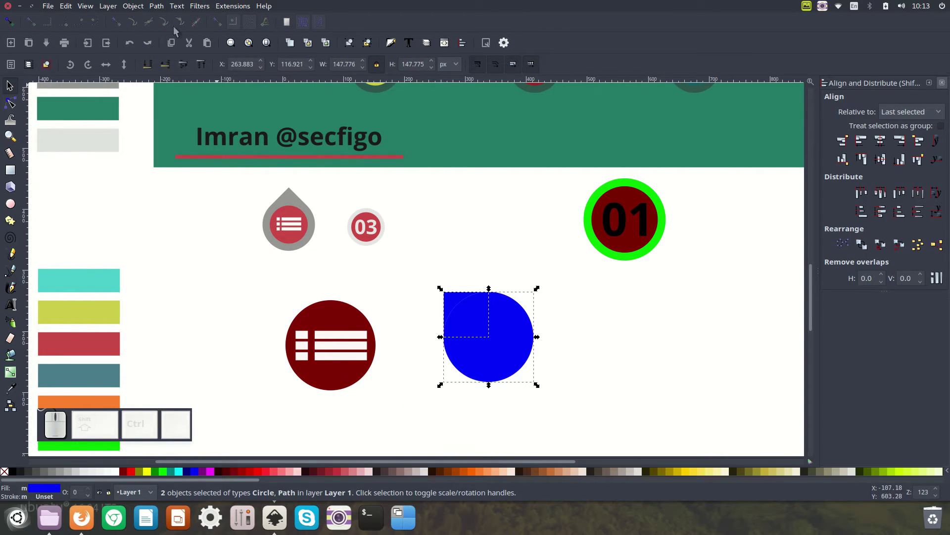
{"action": "left_click", "coordinate": [157, 7]}
{"action": "left_click", "coordinate": [170, 85]}
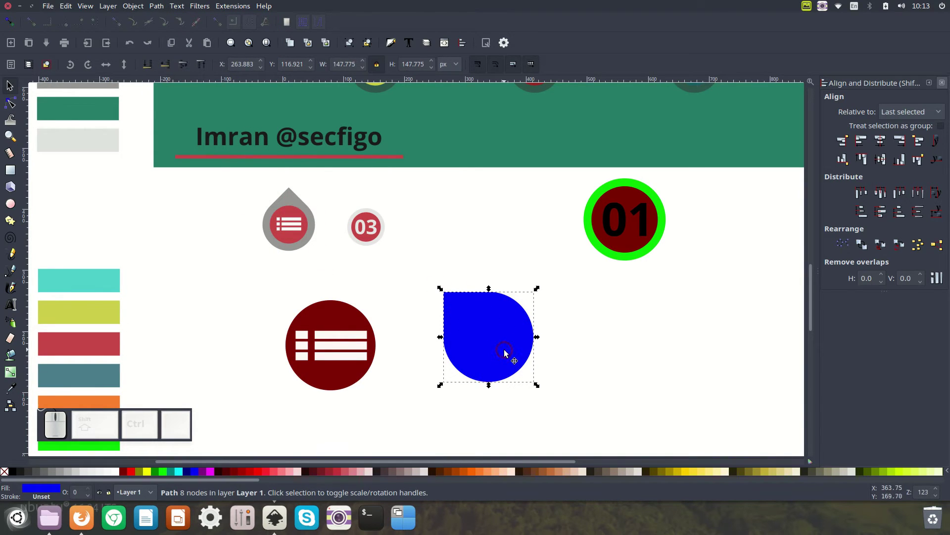
{"action": "left_click", "coordinate": [496, 323]}
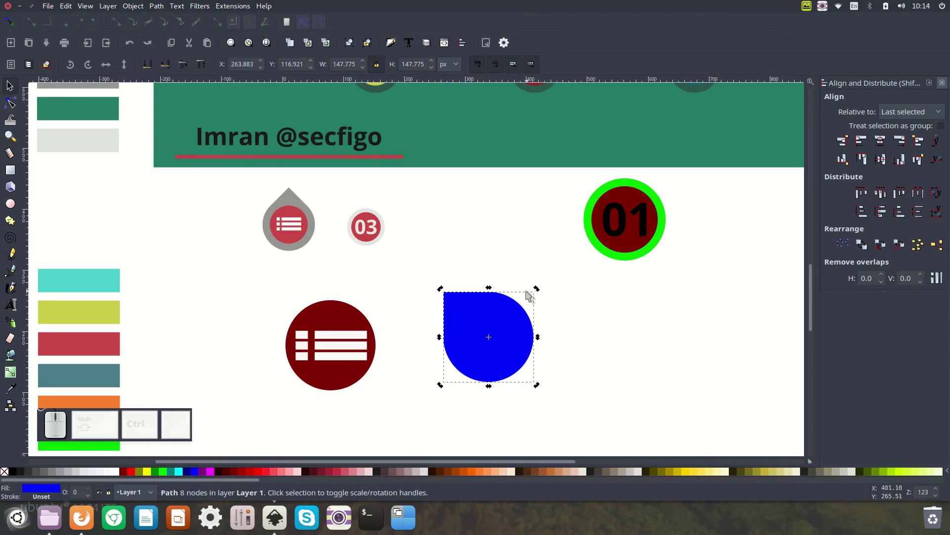
Step: Rotate the blue teardrop 45 degrees clockwise so its tip points straight up, and move it higher on the canvas
{"action": "key", "text": "ctrl"}
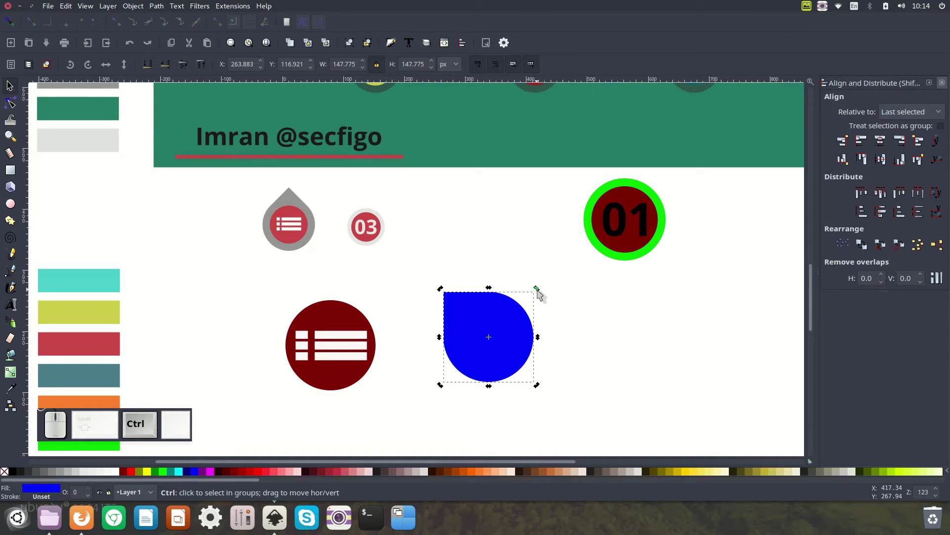
{"action": "left_click_drag", "start_coordinate": [538, 292], "coordinate": [511, 292]}
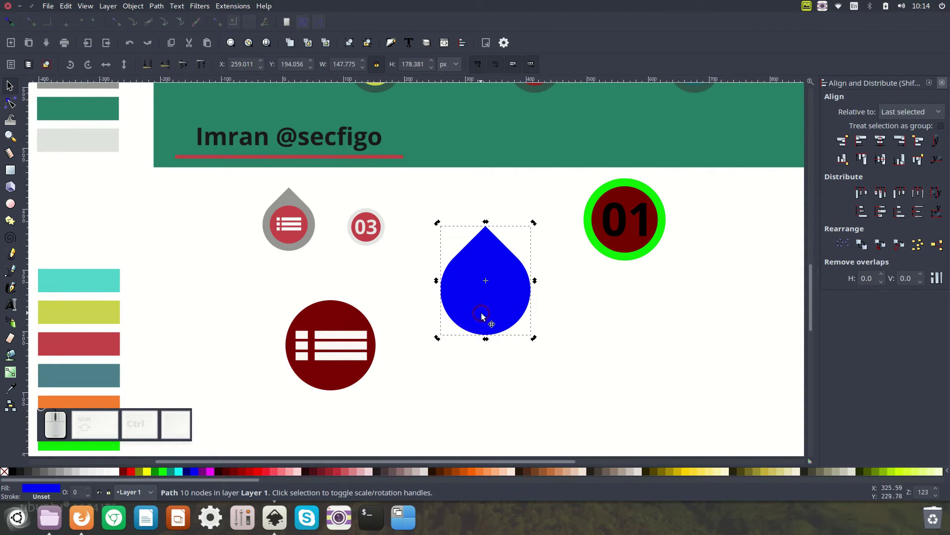
{"action": "left_click", "coordinate": [505, 296]}
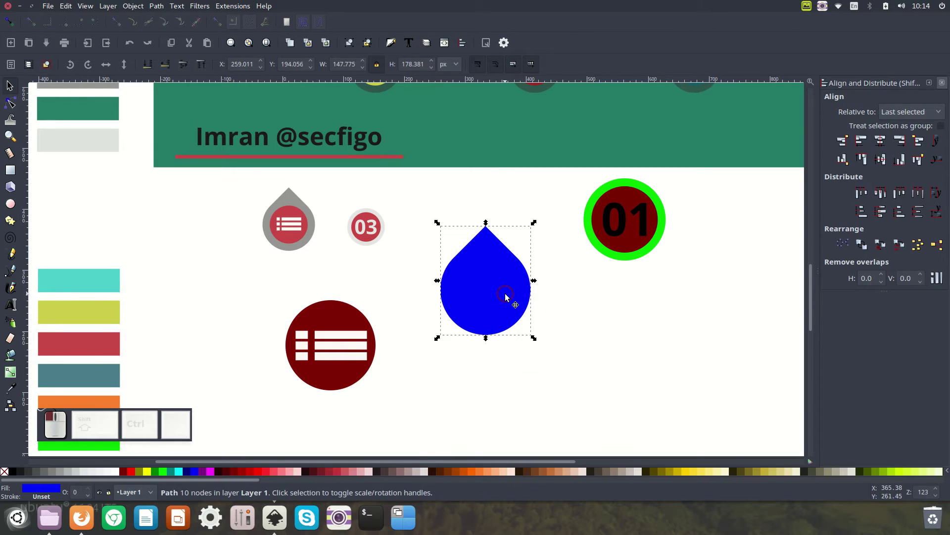
Step: Center the blue teardrop on the dark red circle along both the vertical and horizontal axes
{"action": "left_click", "coordinate": [331, 308]}
{"action": "left_click", "coordinate": [477, 283]}
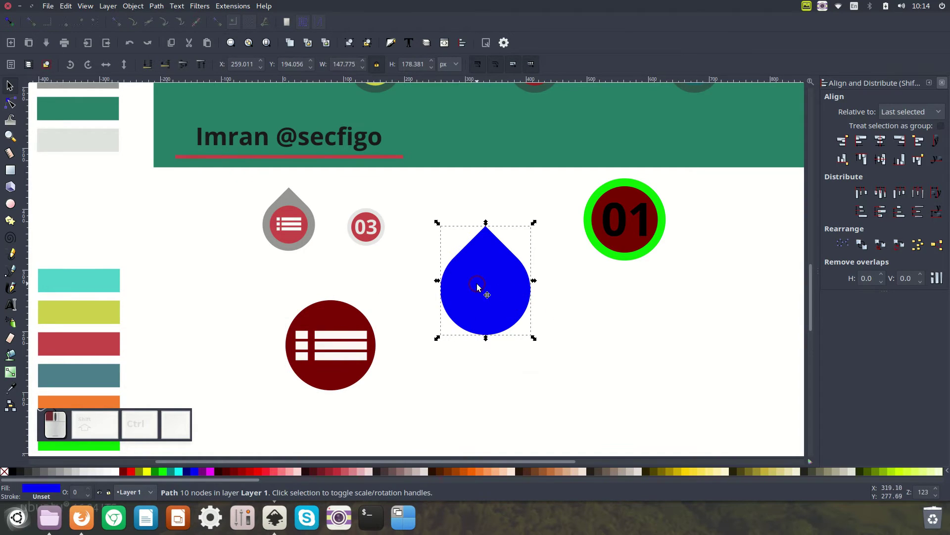
{"action": "left_click", "coordinate": [322, 313], "text": "shift"}
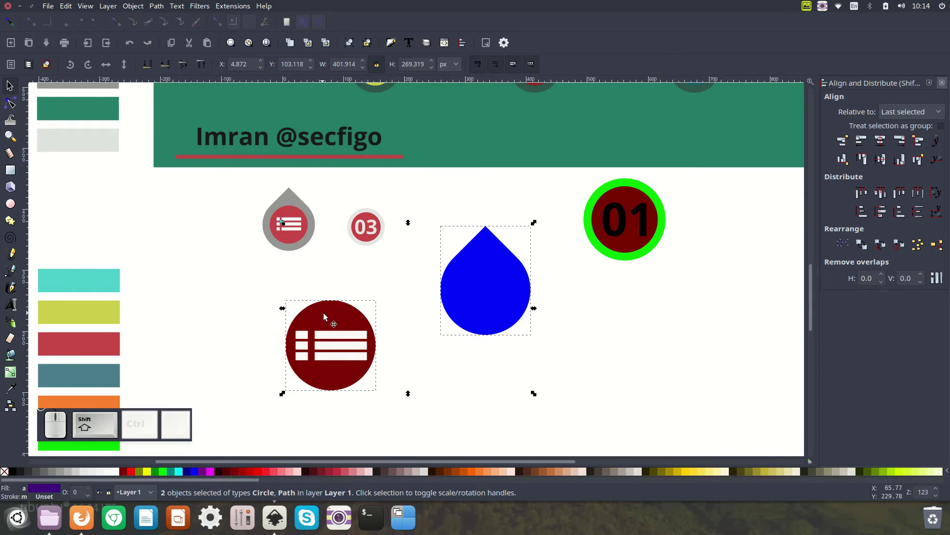
{"action": "left_click", "coordinate": [882, 141]}
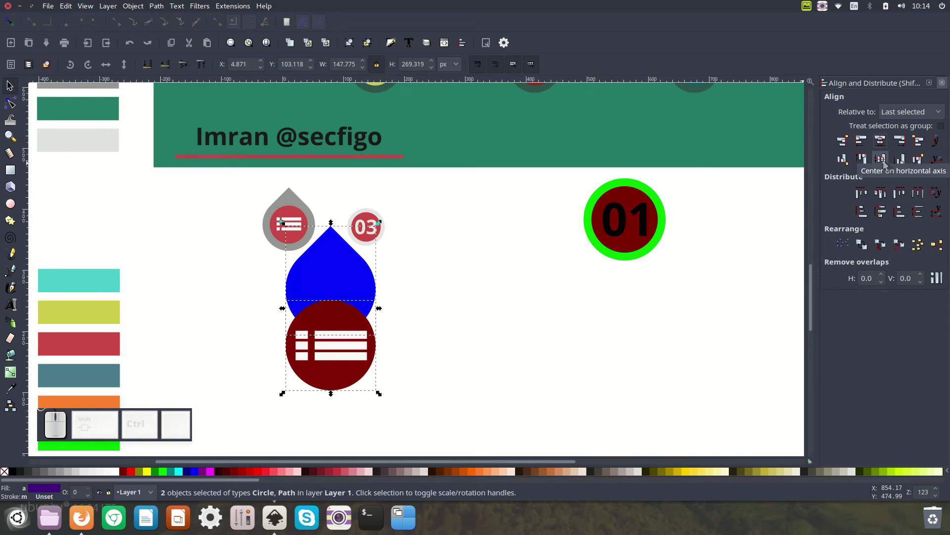
{"action": "left_click", "coordinate": [884, 164]}
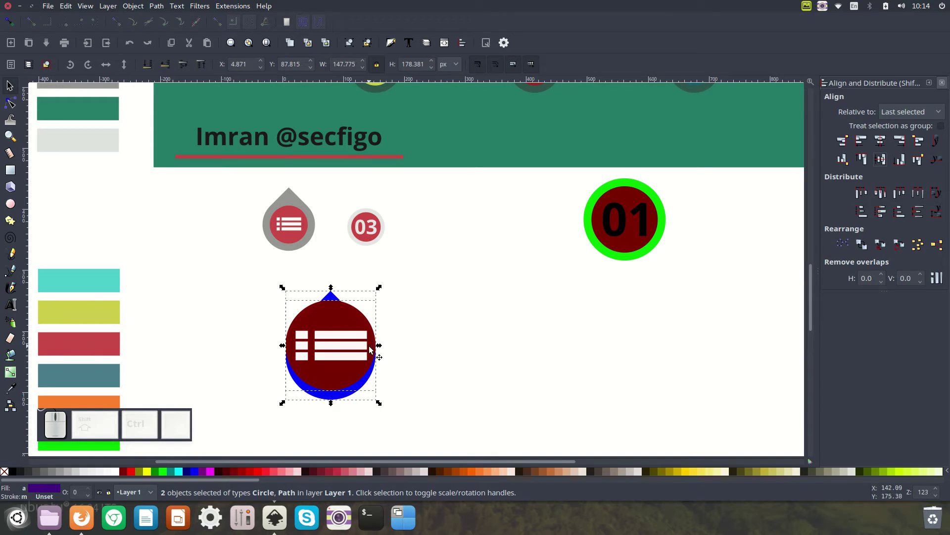
Step: Shrink the dark red circle to about 112 px inside the teardrop's round part, and fit the list icon at about 81 px wide within it
{"action": "left_click", "coordinate": [426, 318]}
{"action": "left_click", "coordinate": [349, 326]}
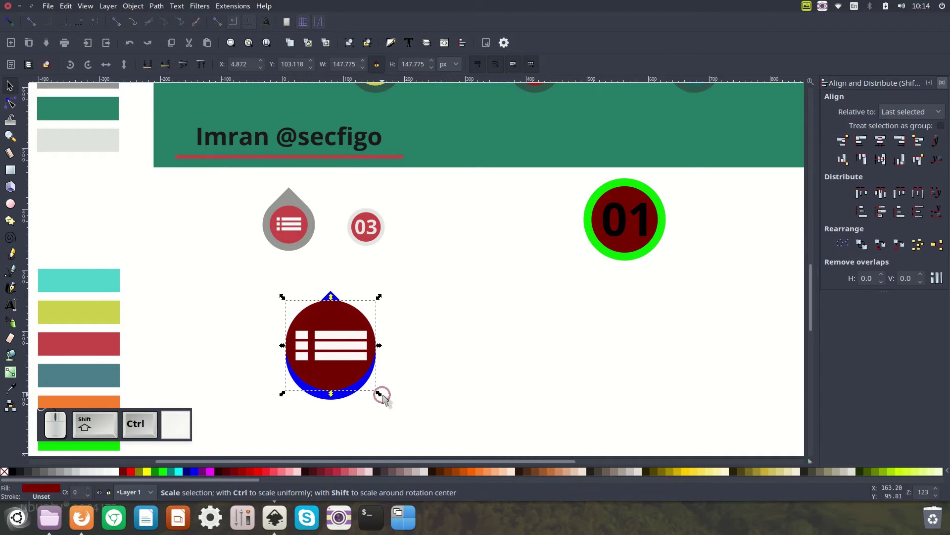
{"action": "left_click_drag", "start_coordinate": [381, 394], "coordinate": [372, 389]}
{"action": "left_click_drag", "start_coordinate": [339, 317], "coordinate": [341, 330]}
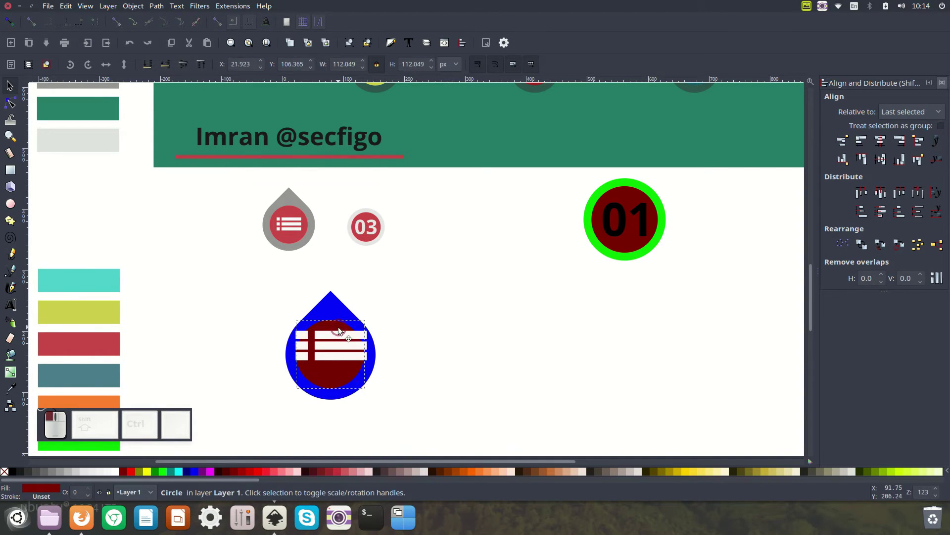
{"action": "left_click", "coordinate": [339, 331]}
{"action": "left_click_drag", "start_coordinate": [370, 362], "coordinate": [330, 372]}
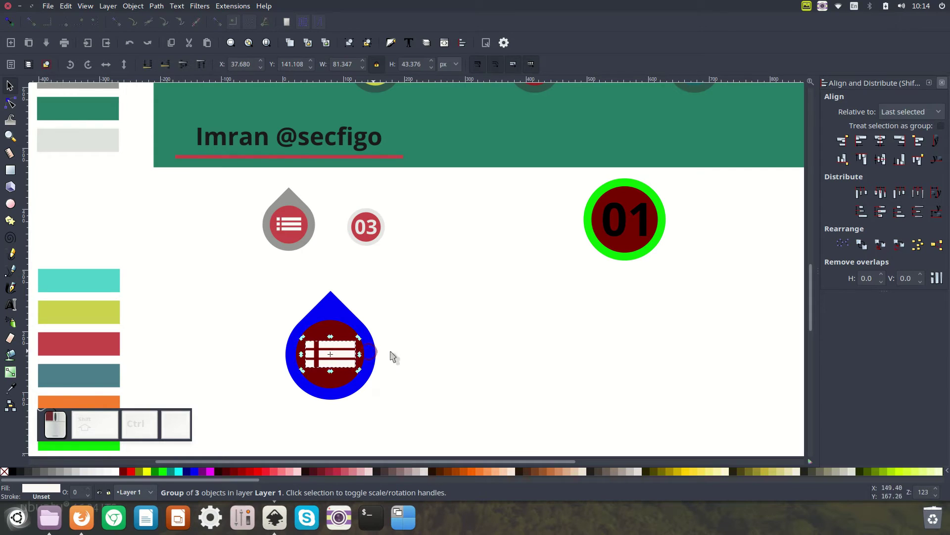
Step: Center the teardrop, dark red circle and list icon together on a common vertical axis
{"action": "left_click", "coordinate": [406, 353]}
{"action": "left_click_drag", "start_coordinate": [411, 278], "coordinate": [264, 435]}
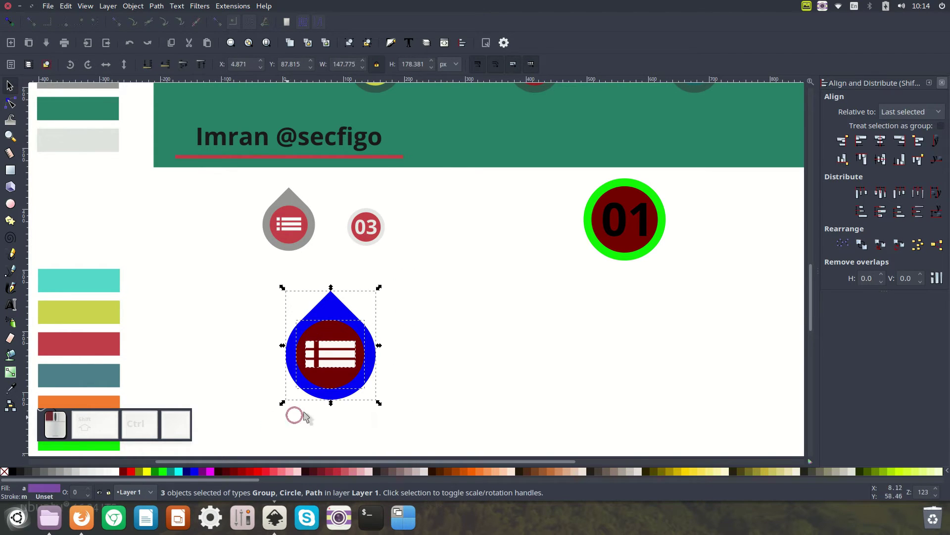
{"action": "left_click", "coordinate": [882, 144]}
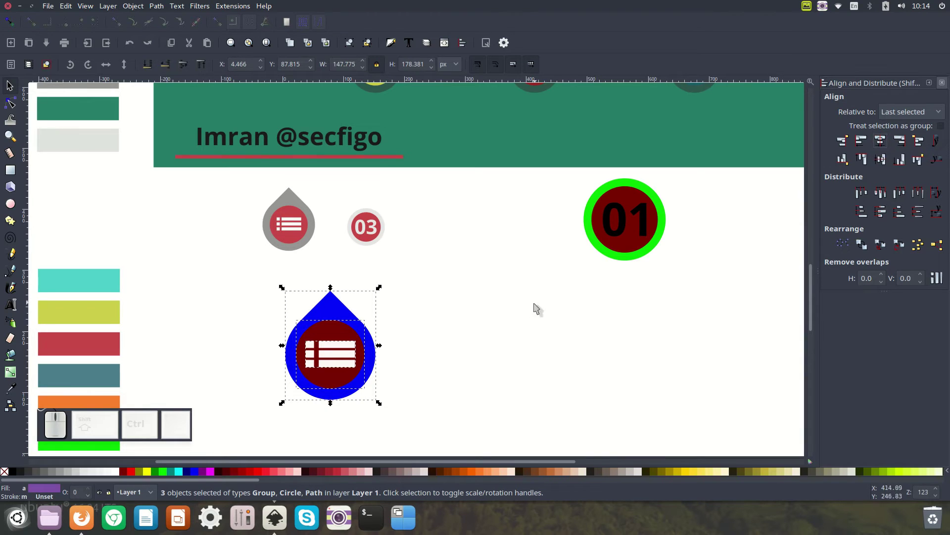
{"action": "left_click", "coordinate": [518, 306]}
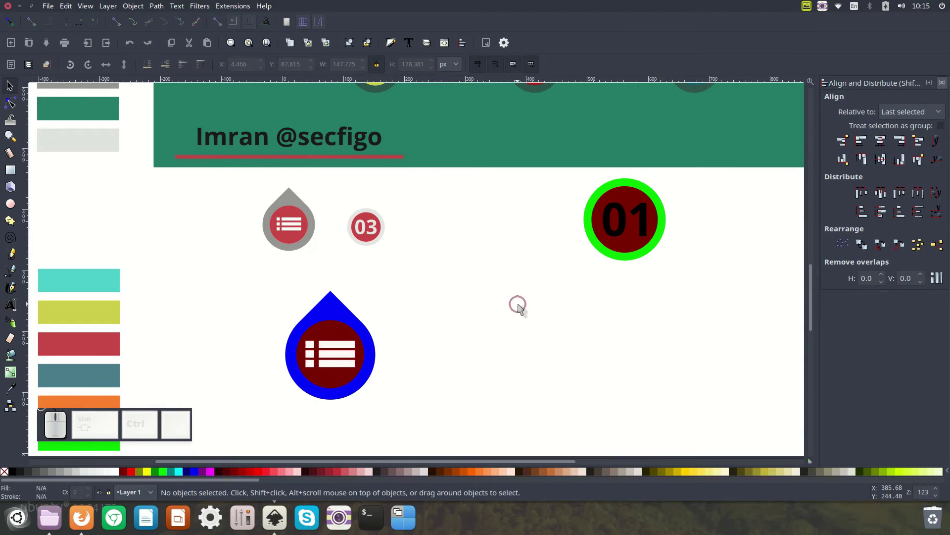
Step: Fill the blue teardrop with the gray sampled from the small reference pin
{"action": "left_click", "coordinate": [330, 300]}
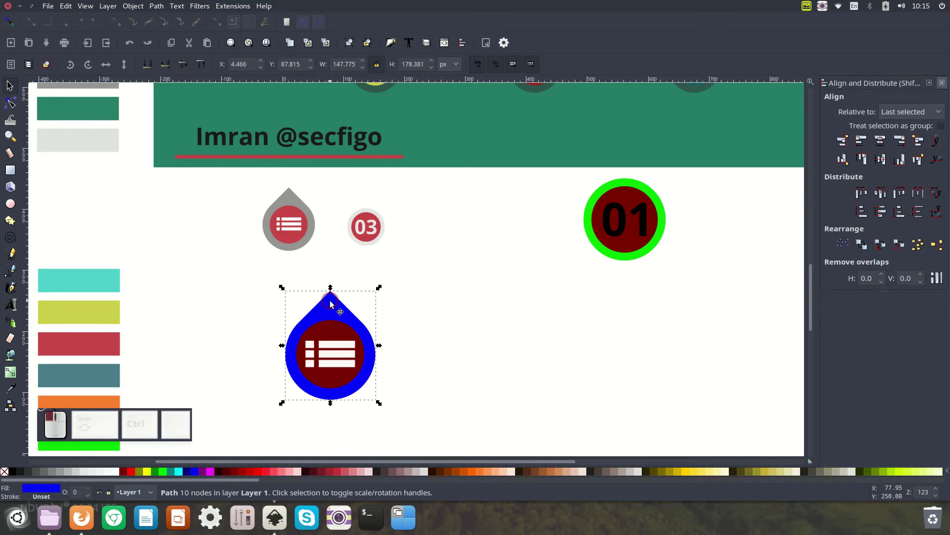
{"action": "left_click", "coordinate": [10, 388]}
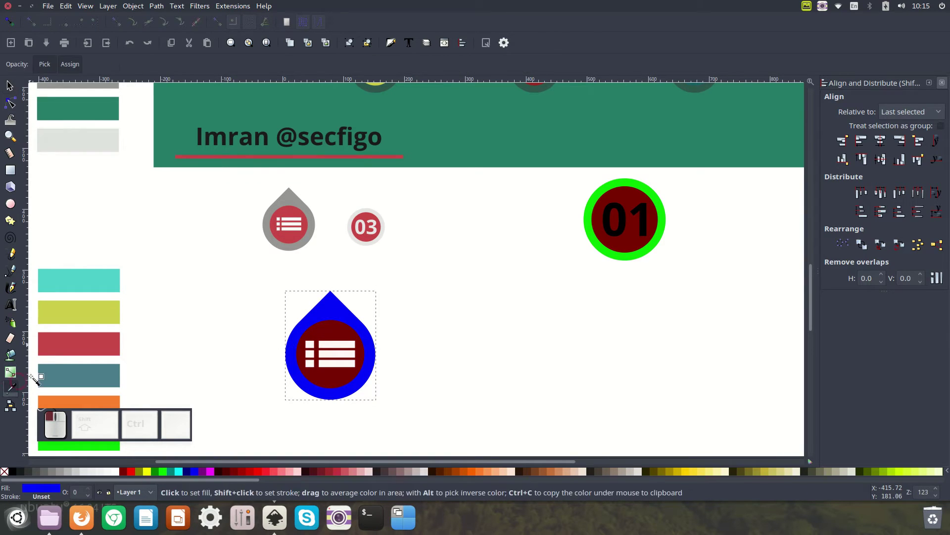
{"action": "left_click", "coordinate": [288, 200]}
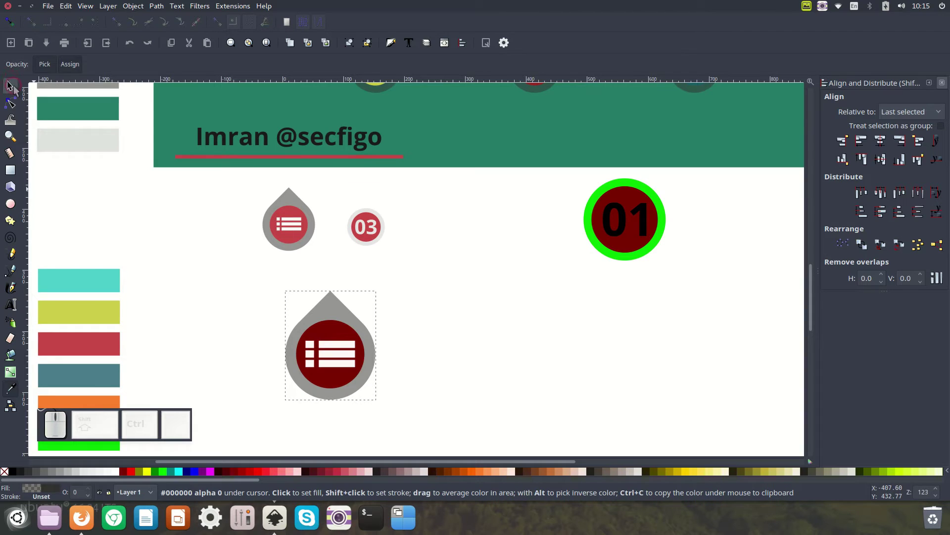
{"action": "left_click", "coordinate": [9, 85]}
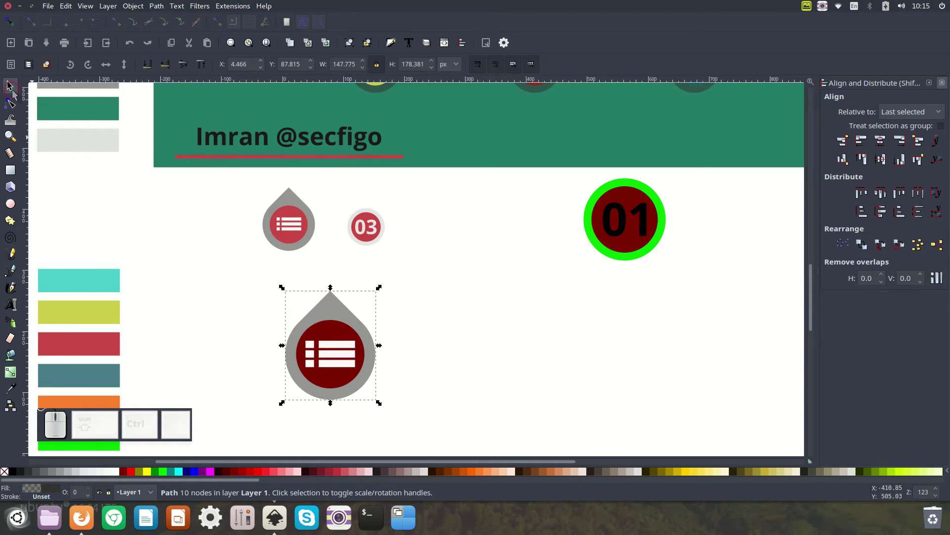
Step: Recolor the pin's dark red circle with the red sampled from the reference pin's inner circle
{"action": "left_click", "coordinate": [336, 322]}
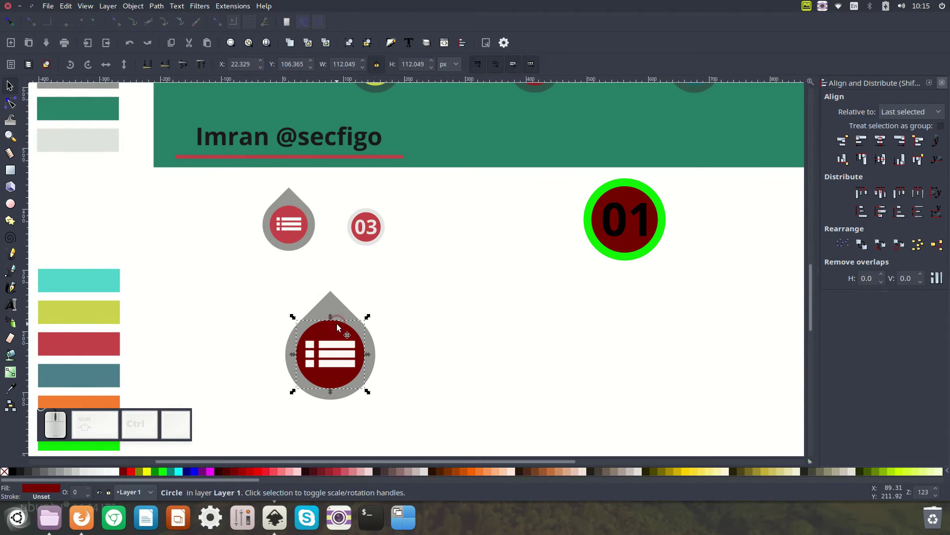
{"action": "left_click", "coordinate": [10, 387]}
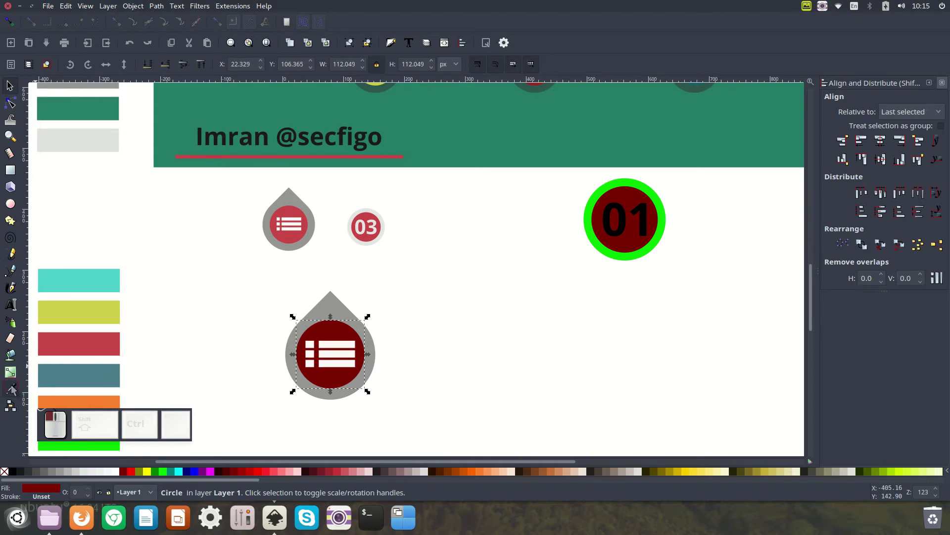
{"action": "left_click", "coordinate": [287, 220]}
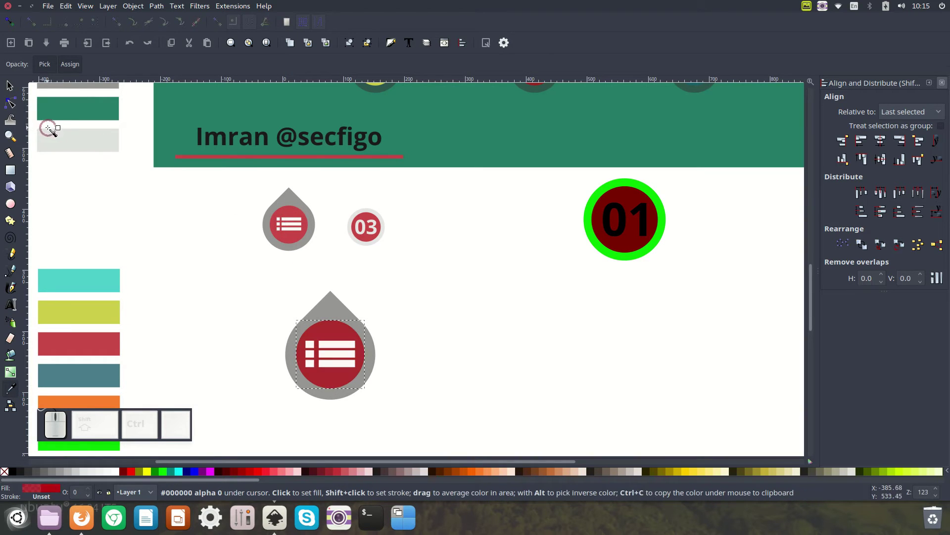
{"action": "left_click", "coordinate": [9, 85]}
Step: Fill the pin's list icon with the off-white sampled from the reference pin's icon
{"action": "left_click", "coordinate": [313, 355]}
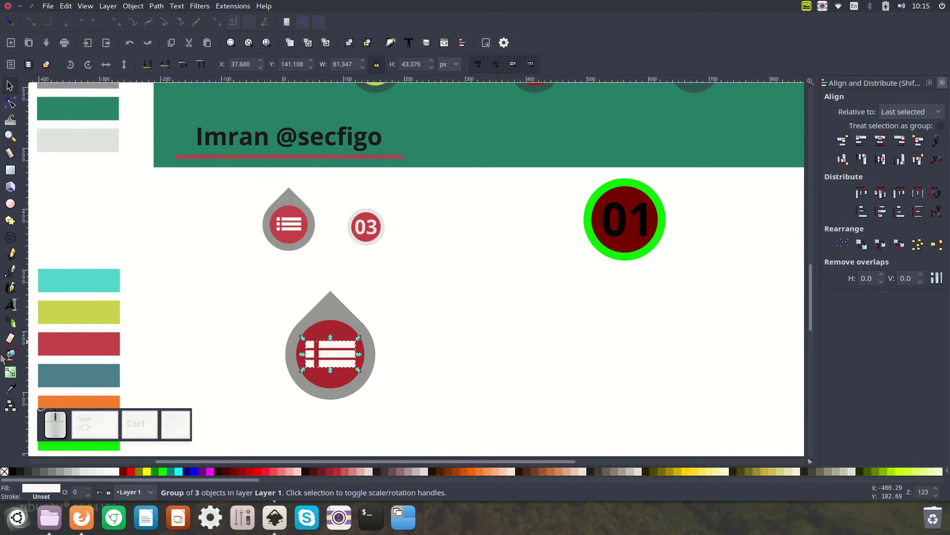
{"action": "left_click", "coordinate": [10, 388]}
{"action": "left_click", "coordinate": [291, 222]}
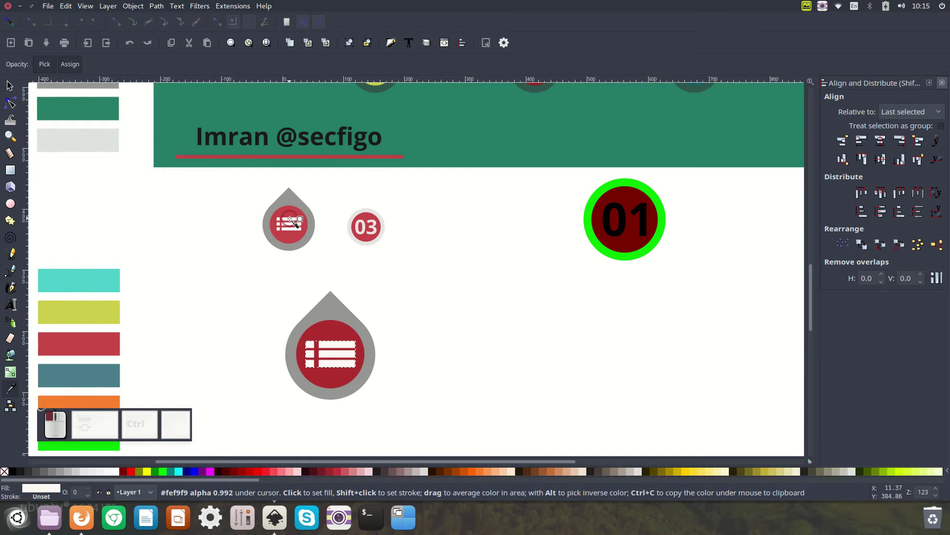
{"action": "left_click", "coordinate": [18, 86]}
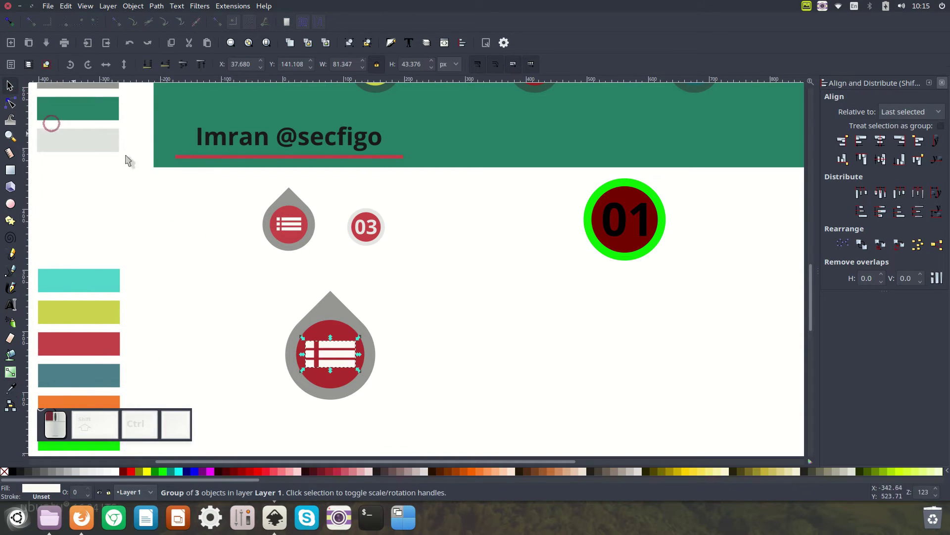
Step: Group the three pin parts, scale the group down to about the reference pin's size and place it right of the 03 badge
{"action": "left_click", "coordinate": [421, 281]}
{"action": "left_click_drag", "start_coordinate": [432, 259], "coordinate": [245, 431]}
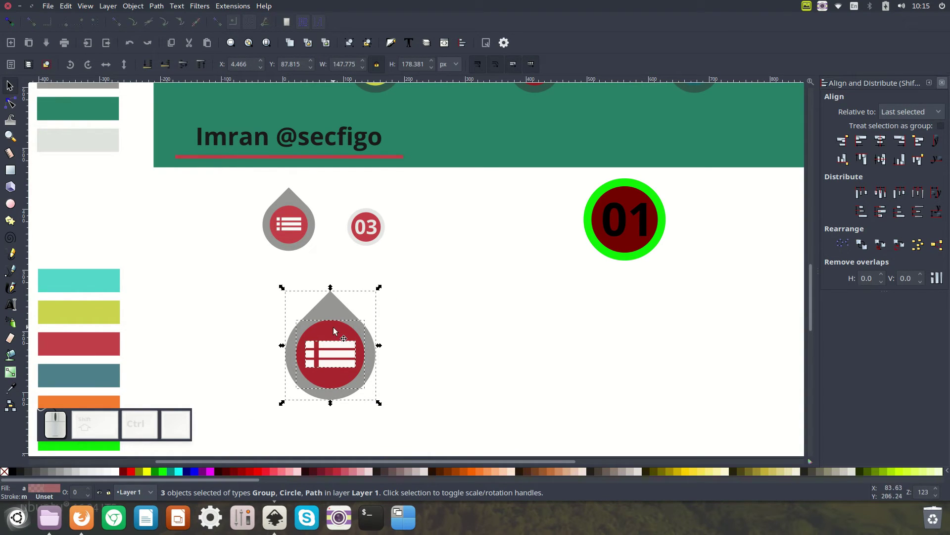
{"action": "key", "text": "ctrl+g"}
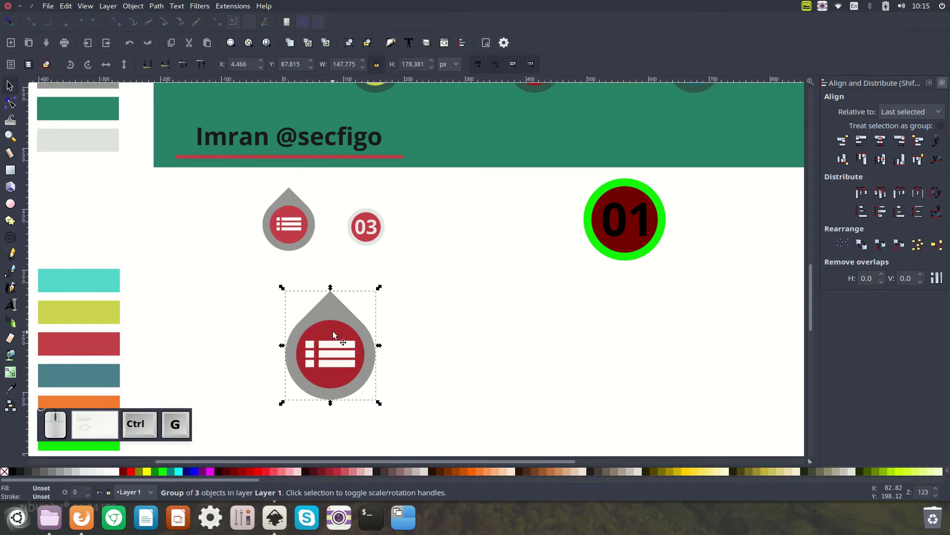
{"action": "right_click", "coordinate": [333, 330]}
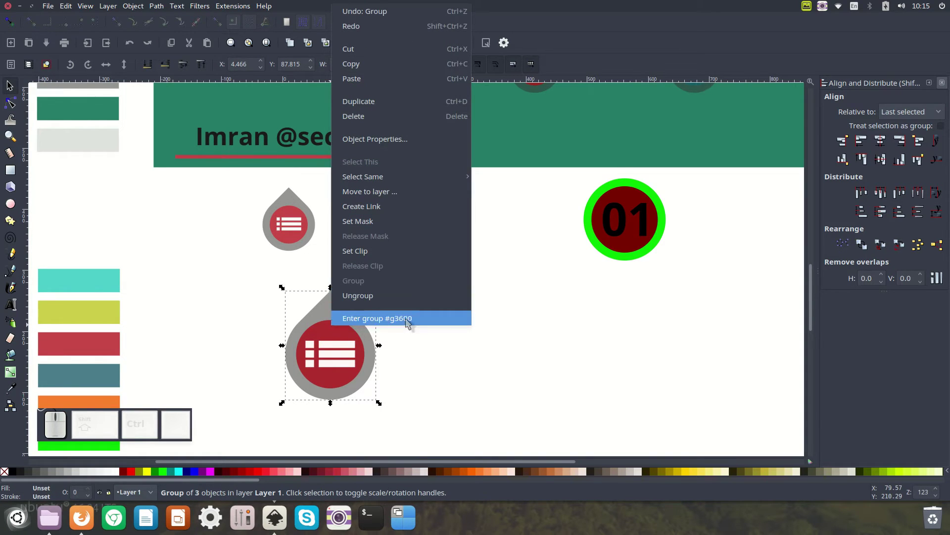
{"action": "left_click", "coordinate": [398, 387]}
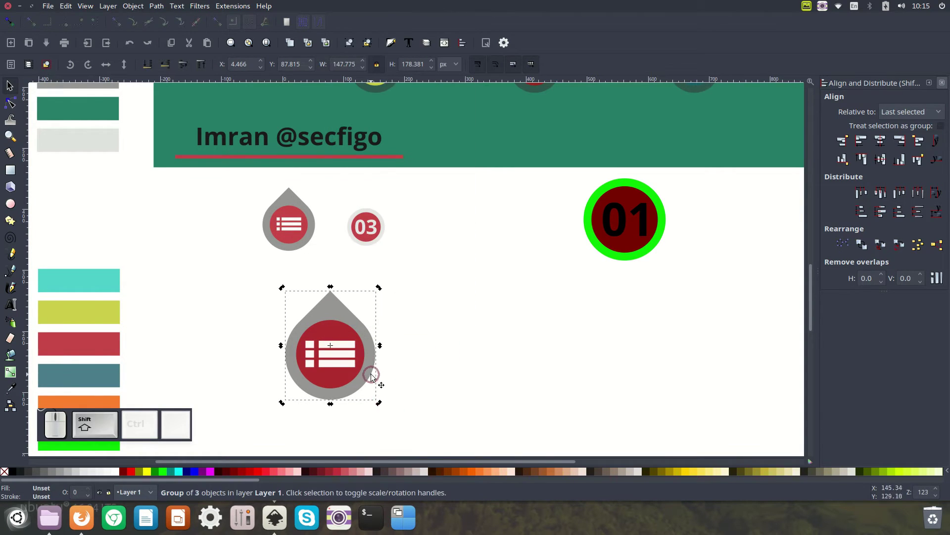
{"action": "left_click_drag", "start_coordinate": [379, 401], "coordinate": [454, 222]}
Step: Move the green and dark red 01 badge below the 03 badge and ungroup it into separate objects
{"action": "left_click_drag", "start_coordinate": [651, 229], "coordinate": [420, 343]}
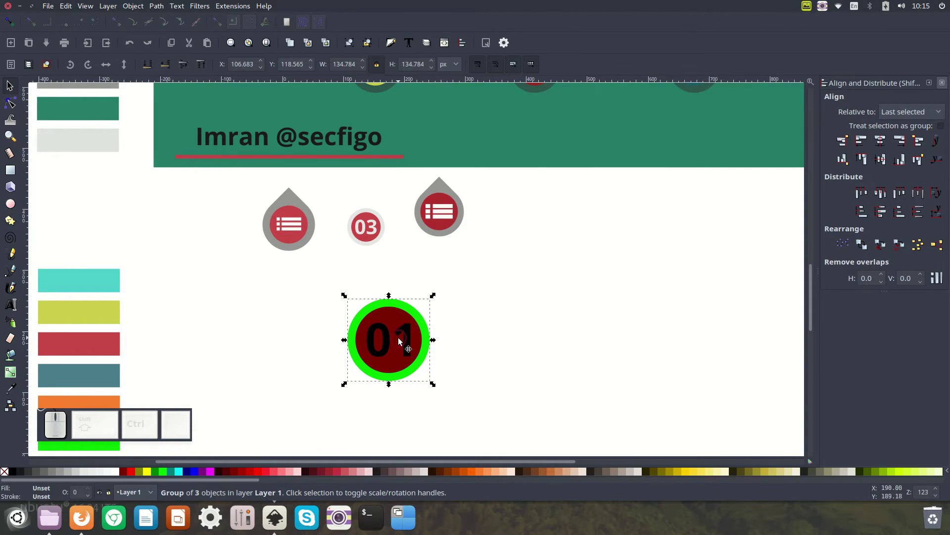
{"action": "right_click", "coordinate": [398, 341]}
{"action": "left_click", "coordinate": [424, 315]}
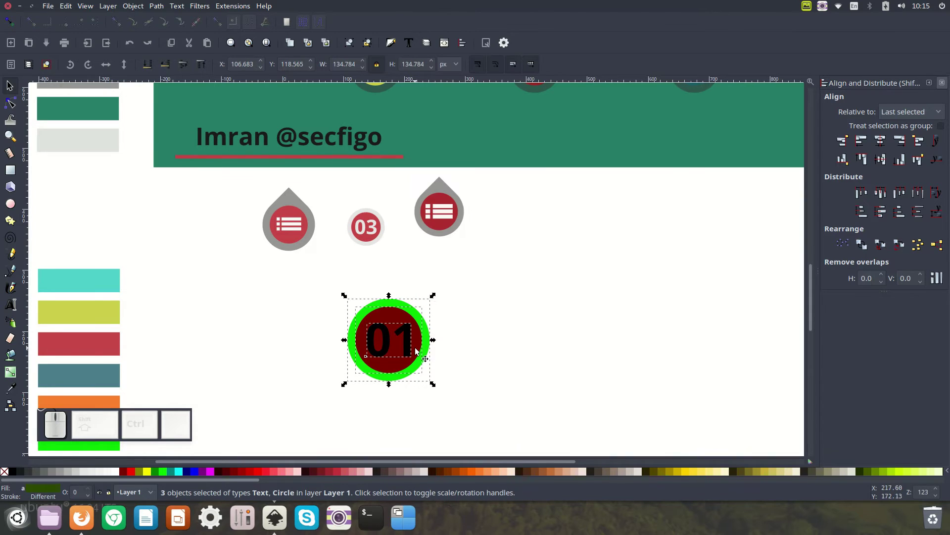
{"action": "left_click", "coordinate": [531, 338]}
Step: Fill the 01 badge's green outer circle with the light gray sampled from the 03 badge's ring
{"action": "left_click", "coordinate": [384, 299]}
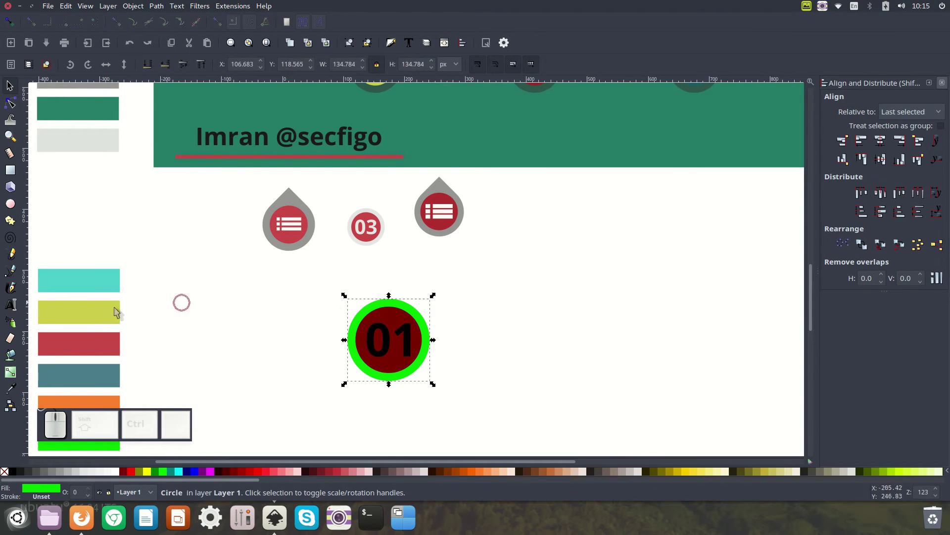
{"action": "left_click", "coordinate": [11, 390]}
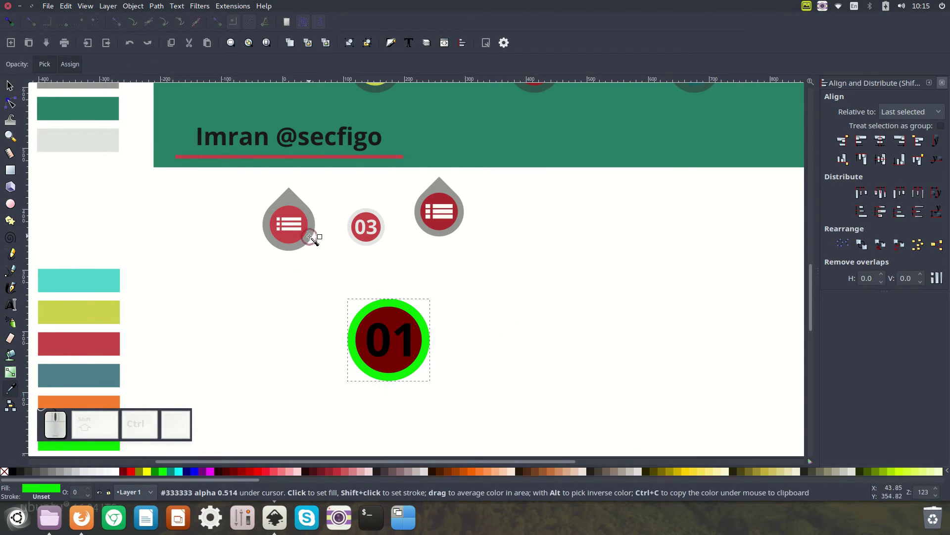
{"action": "left_click", "coordinate": [380, 215]}
{"action": "left_click", "coordinate": [10, 86]}
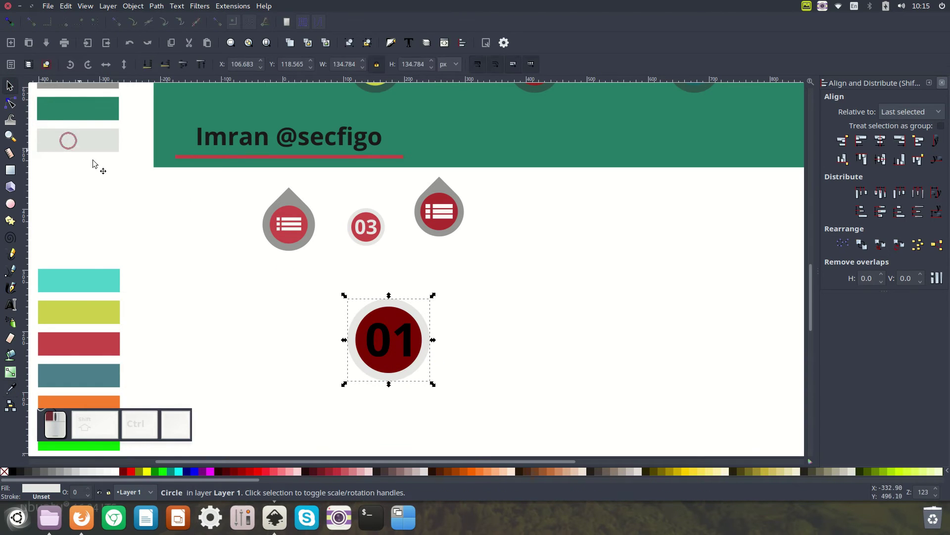
Step: Fill the 01 badge's dark red inner circle with the red sampled from the 03 badge
{"action": "left_click", "coordinate": [394, 320]}
{"action": "left_click", "coordinate": [11, 390]}
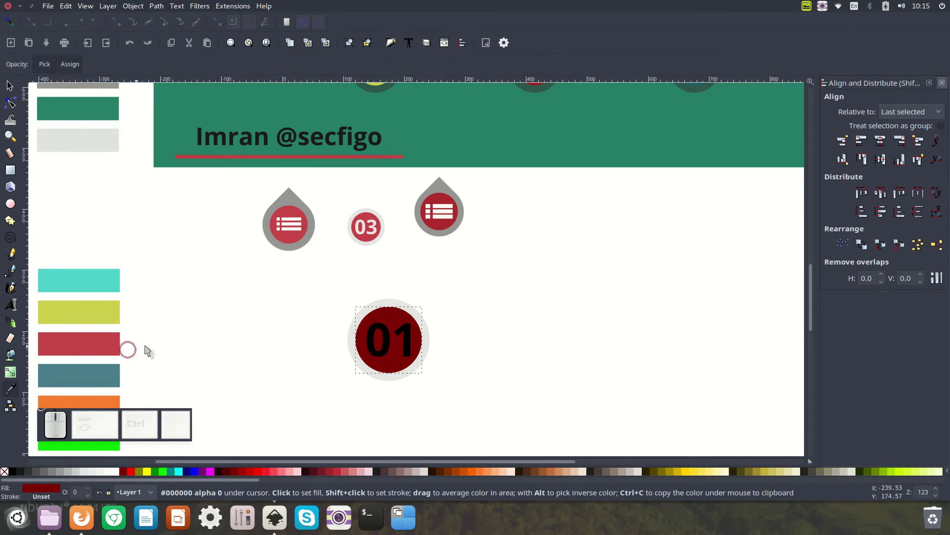
{"action": "left_click", "coordinate": [367, 218]}
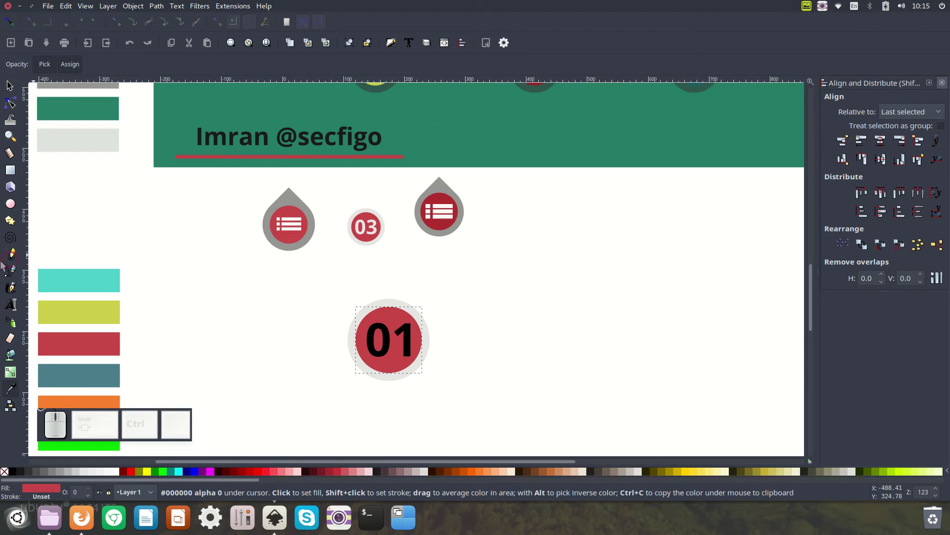
{"action": "left_click", "coordinate": [10, 86]}
Step: Fill the 01 badge's black number with the light gray sampled from the 03 badge's number
{"action": "left_click", "coordinate": [387, 334]}
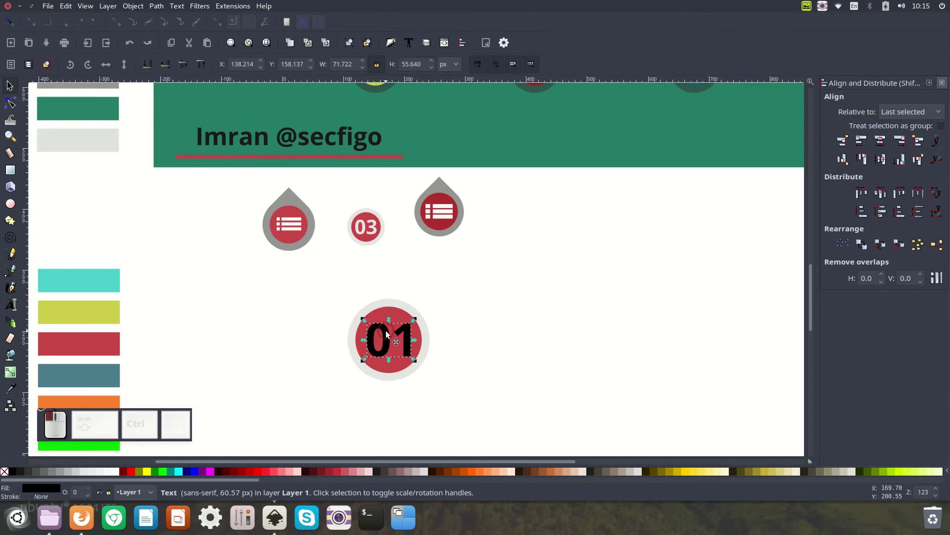
{"action": "left_click", "coordinate": [11, 389]}
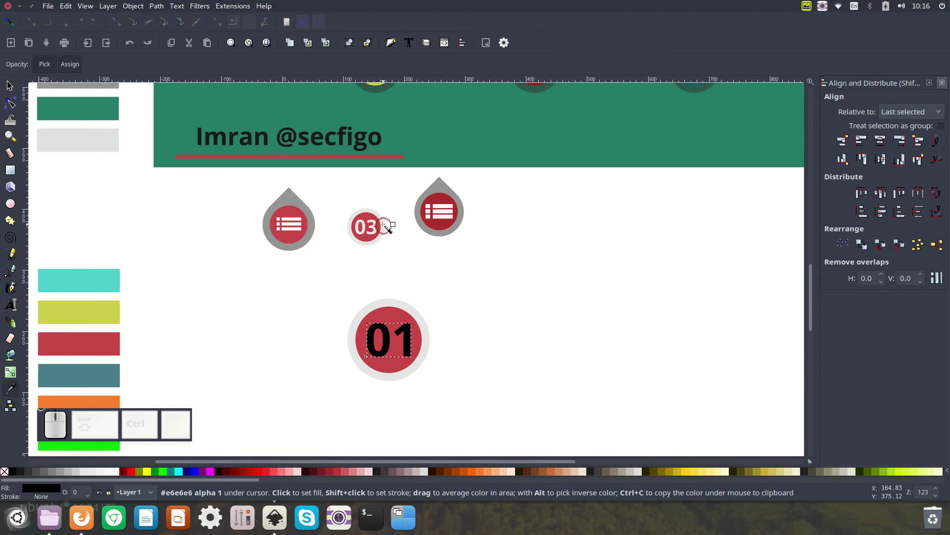
{"action": "left_click", "coordinate": [375, 225]}
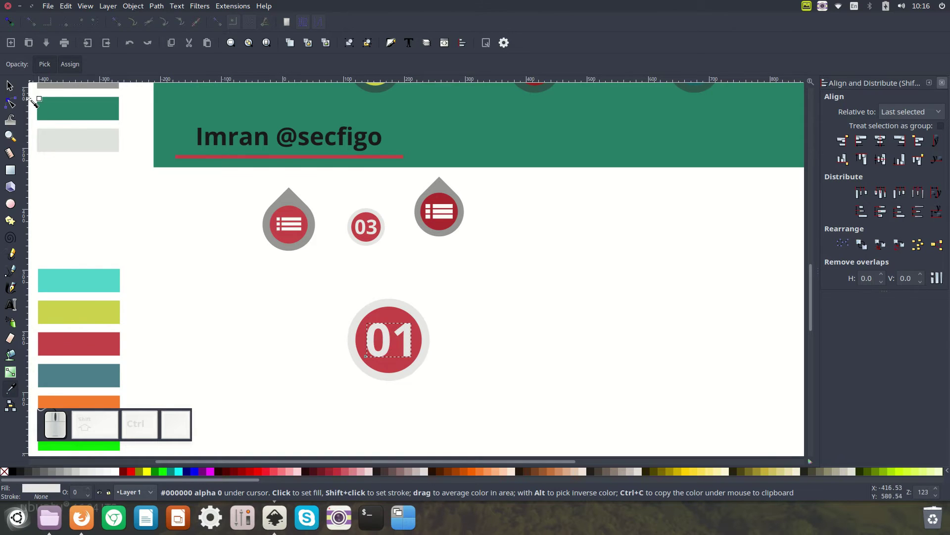
{"action": "left_click", "coordinate": [10, 85]}
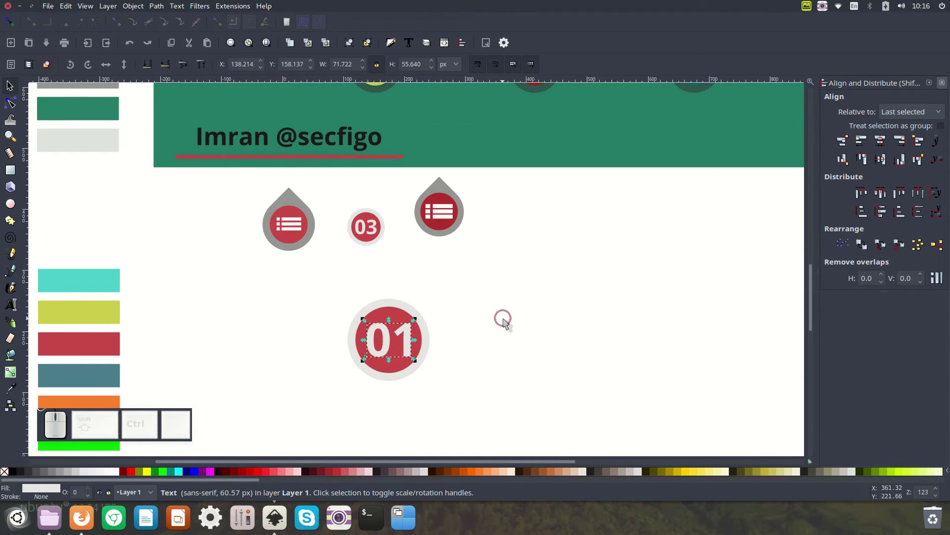
Step: Group the three 01 badge parts, scale the group down to about 60 px and place it right of the dark red pin
{"action": "left_click", "coordinate": [487, 322]}
{"action": "left_click_drag", "start_coordinate": [497, 272], "coordinate": [272, 430]}
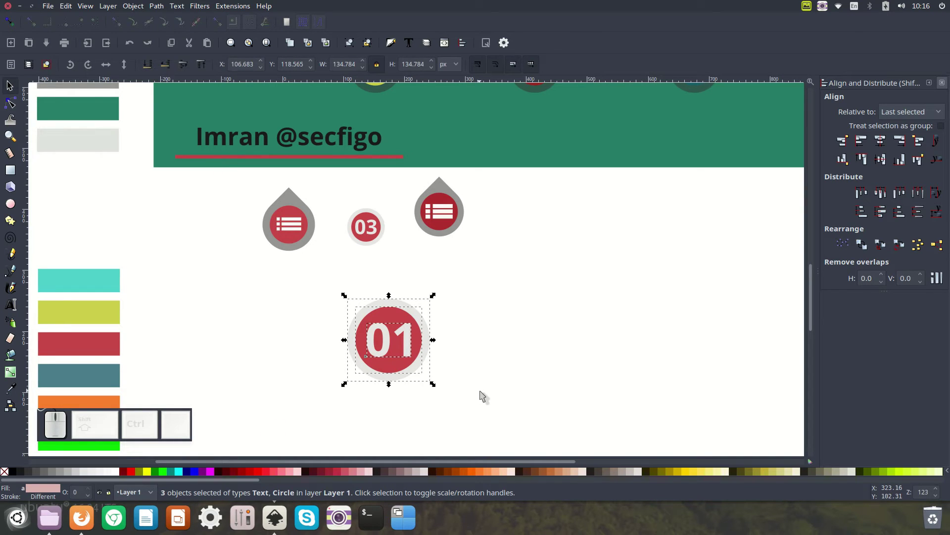
{"action": "key", "text": "ctrl+g"}
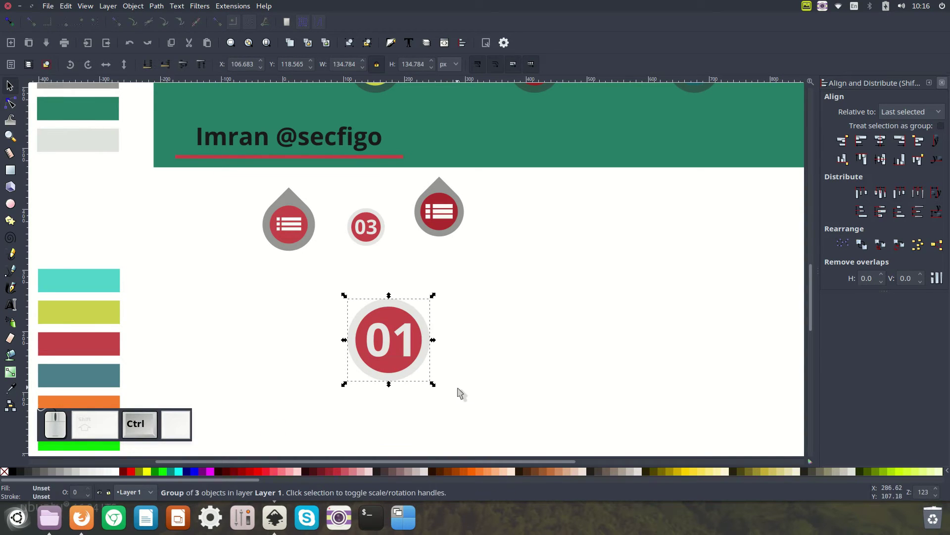
{"action": "left_click_drag", "start_coordinate": [433, 385], "coordinate": [512, 218]}
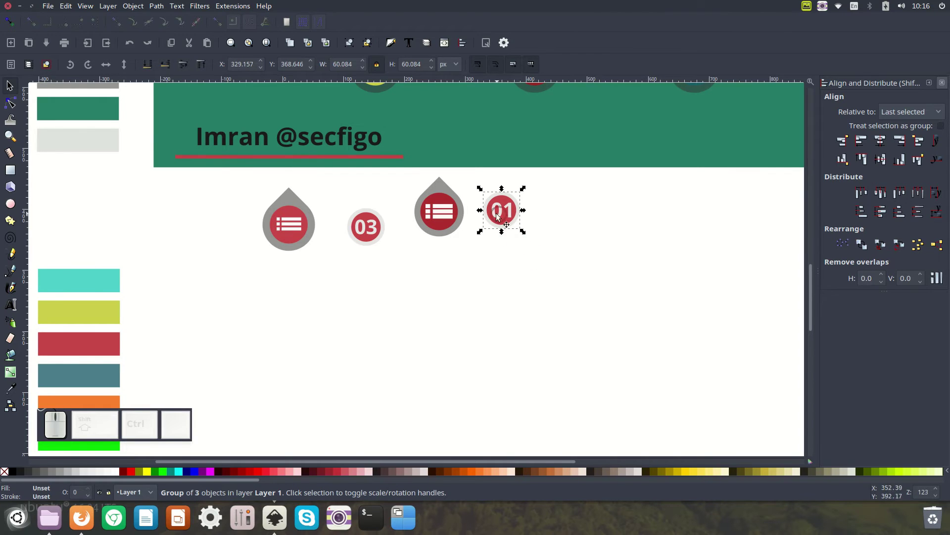
Step: Draw a large background rectangle about 956 px wide and 488 px high beside the lower color swatches, using the reference slide background as a guide
{"action": "scroll", "coordinate": [546, 277], "scroll_direction": "up", "scroll_amount": 8}
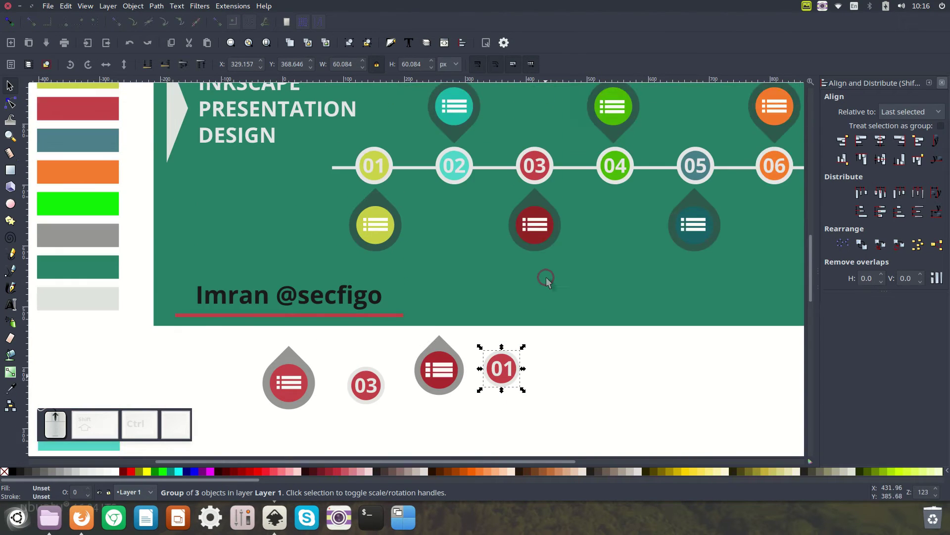
{"action": "scroll", "coordinate": [546, 277], "scroll_direction": "up", "scroll_amount": 6}
{"action": "left_click", "coordinate": [396, 137]}
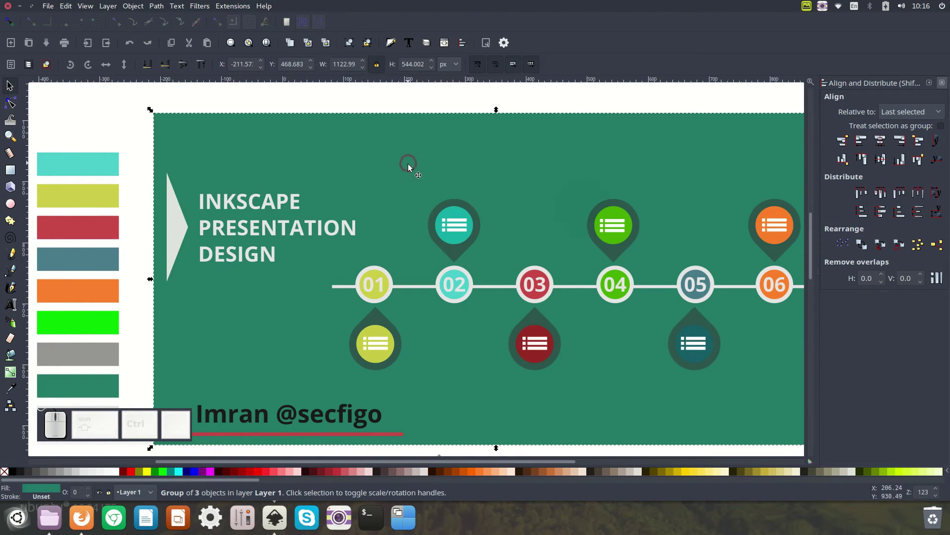
{"action": "scroll", "coordinate": [409, 167], "scroll_direction": "down", "scroll_amount": 4}
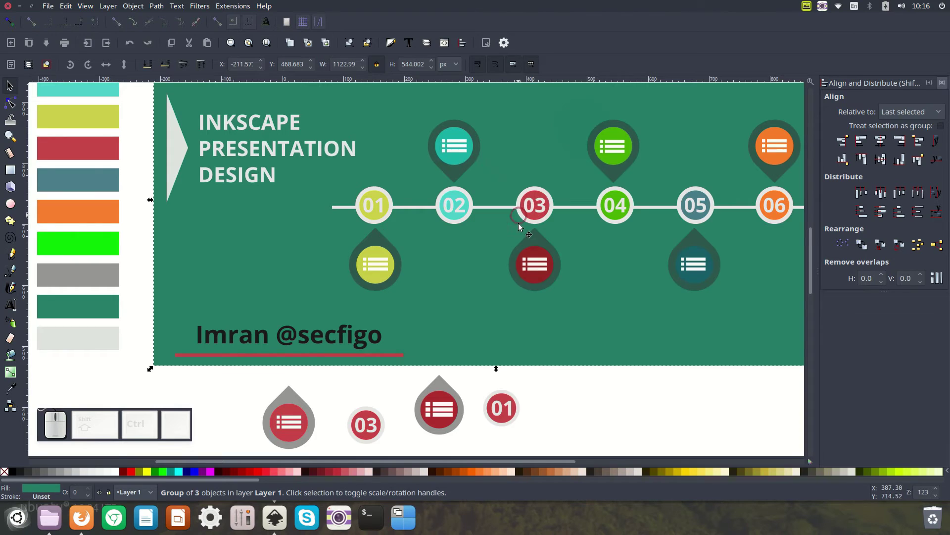
{"action": "scroll", "coordinate": [515, 233], "scroll_direction": "down", "scroll_amount": 16}
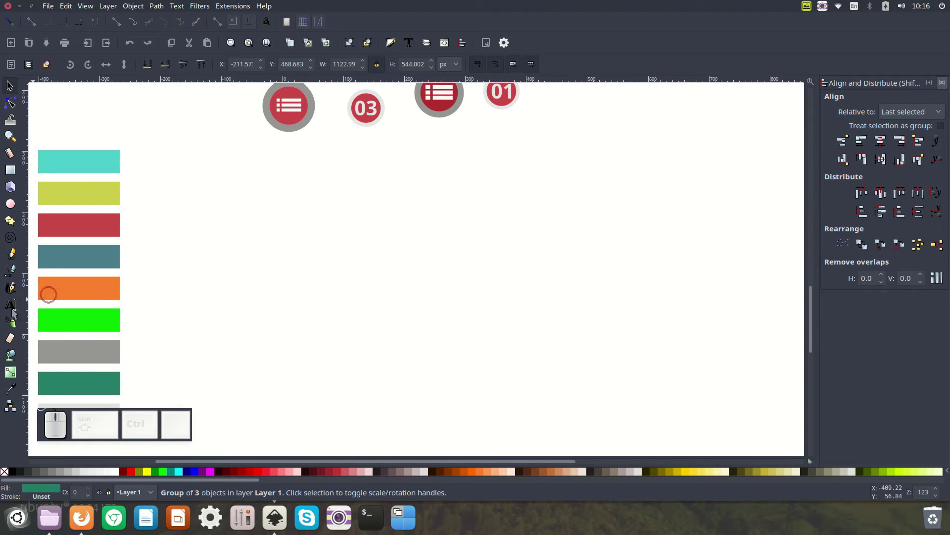
{"action": "left_click", "coordinate": [9, 170]}
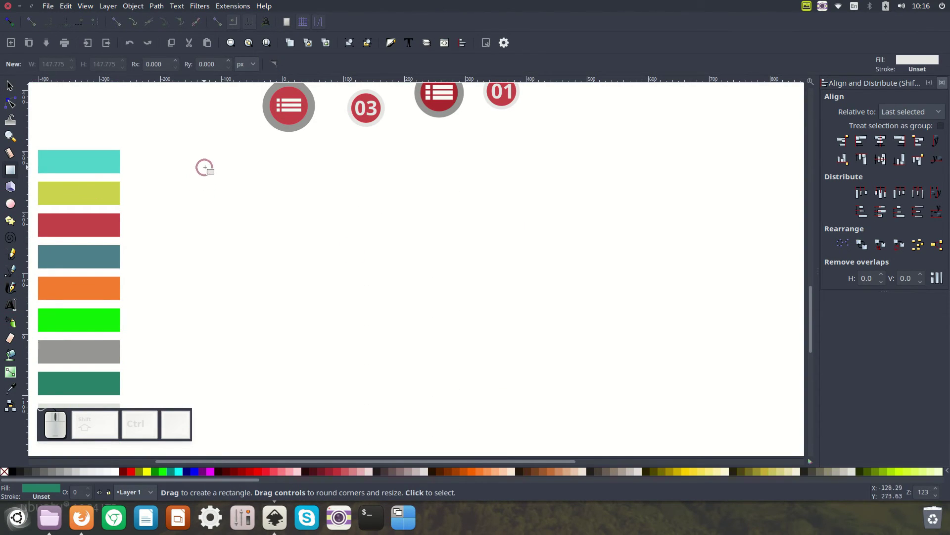
{"action": "mouse_move", "coordinate": [202, 149]}
{"action": "left_mouse_down"}
{"action": "mouse_move", "coordinate": [204, 363]}
{"action": "mouse_move", "coordinate": [267, 418]}
{"action": "mouse_move", "coordinate": [501, 435]}
{"action": "mouse_move", "coordinate": [730, 423]}
{"action": "mouse_move", "coordinate": [785, 447]}
{"action": "left_mouse_up"}
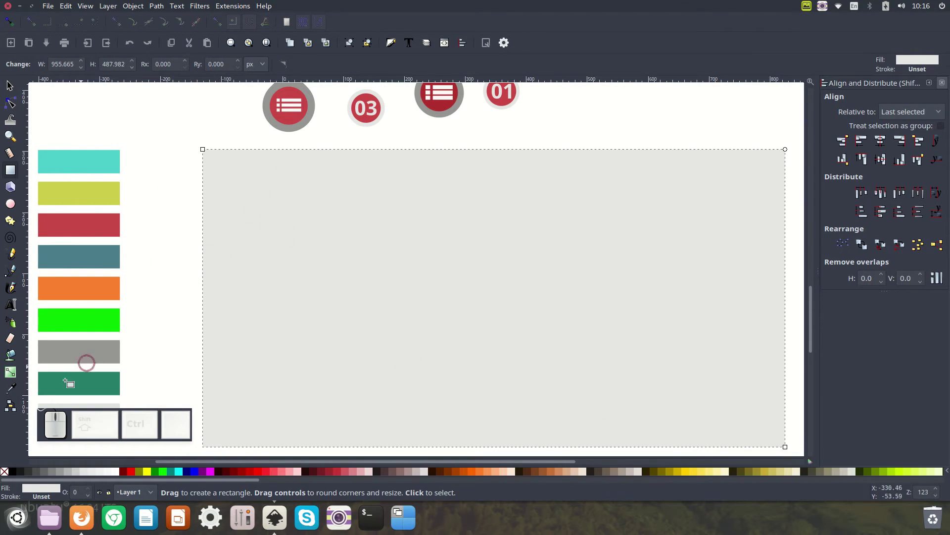
Step: Fill the large rectangle with the green sampled from the reference slide's background and nudge it slightly toward the swatches
{"action": "left_click", "coordinate": [11, 388]}
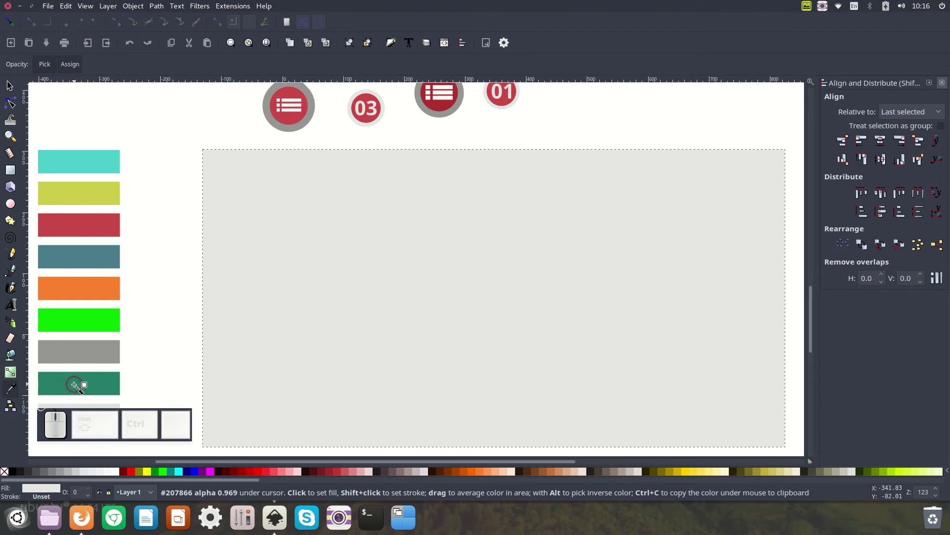
{"action": "scroll", "coordinate": [248, 159], "scroll_direction": "up", "scroll_amount": 5}
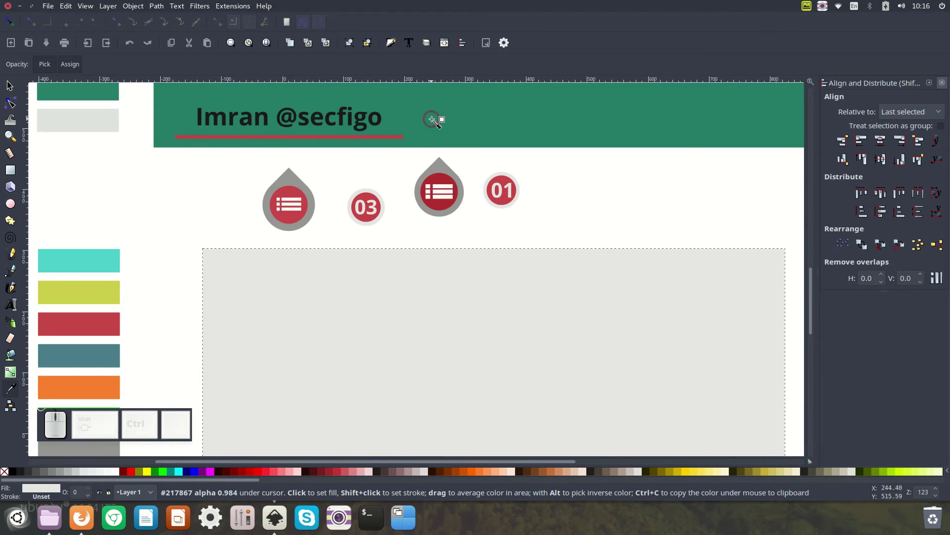
{"action": "left_click", "coordinate": [451, 113]}
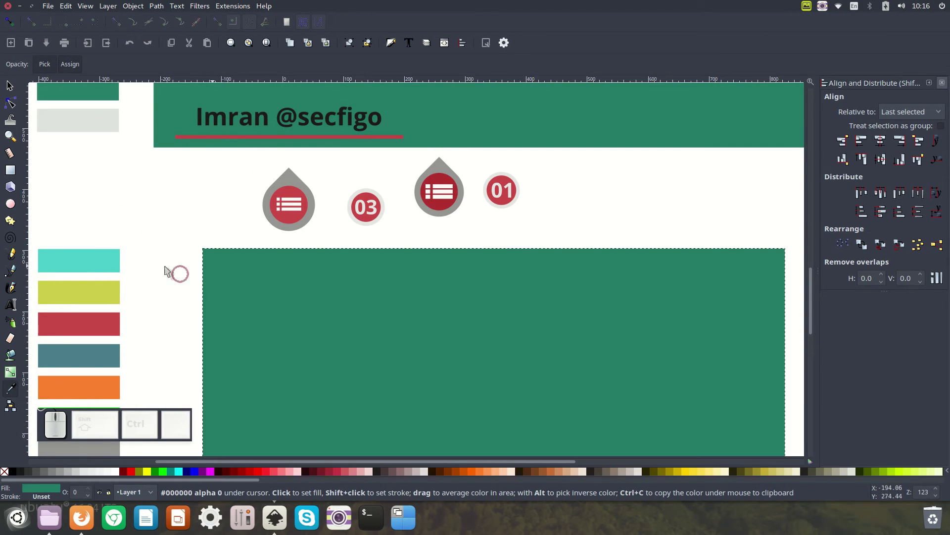
{"action": "left_click", "coordinate": [10, 83]}
{"action": "scroll", "coordinate": [308, 226], "scroll_direction": "up", "scroll_amount": 15}
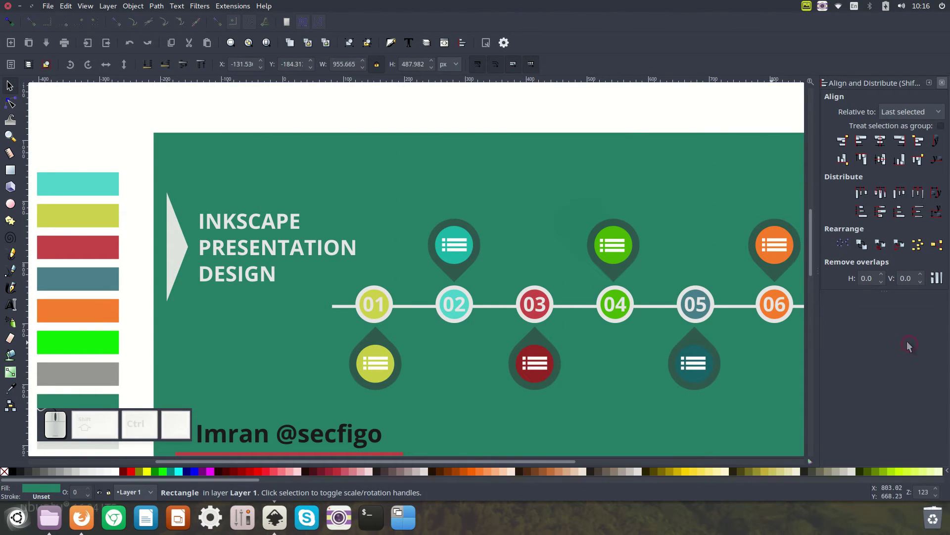
{"action": "scroll", "coordinate": [406, 304], "scroll_direction": "down", "scroll_amount": 20}
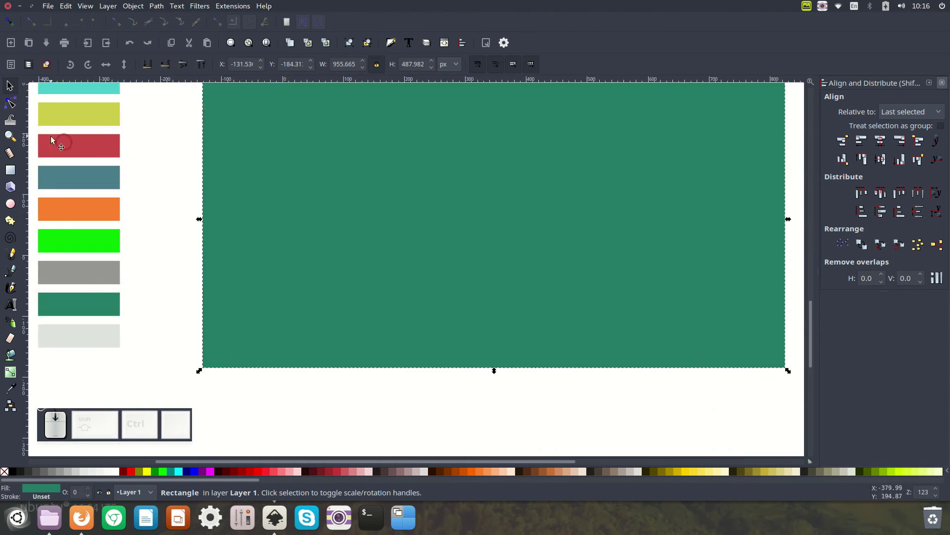
{"action": "left_click_drag", "start_coordinate": [203, 126], "coordinate": [201, 126]}
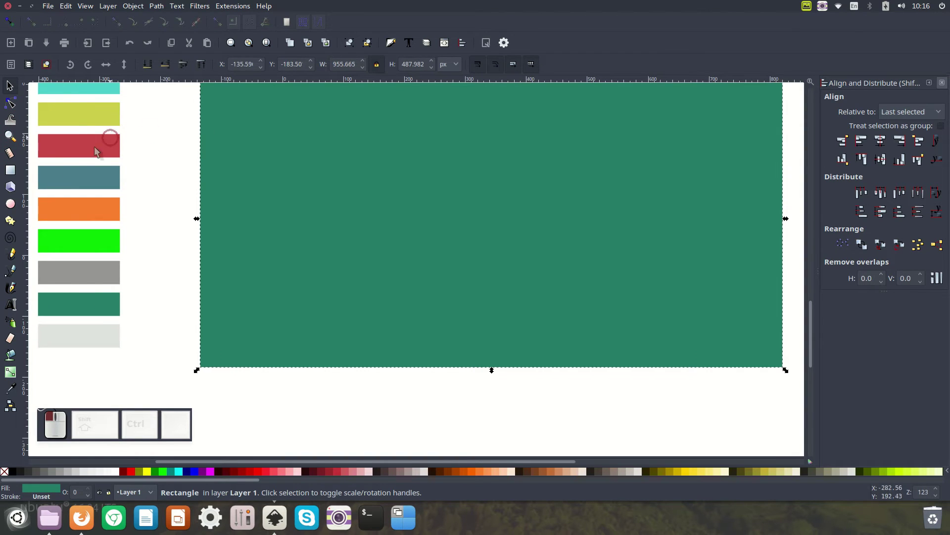
Step: Draw a thin horizontal timeline bar about 768 px long and 8 px high across the green rectangle and fill it with light gray
{"action": "left_click", "coordinate": [10, 170]}
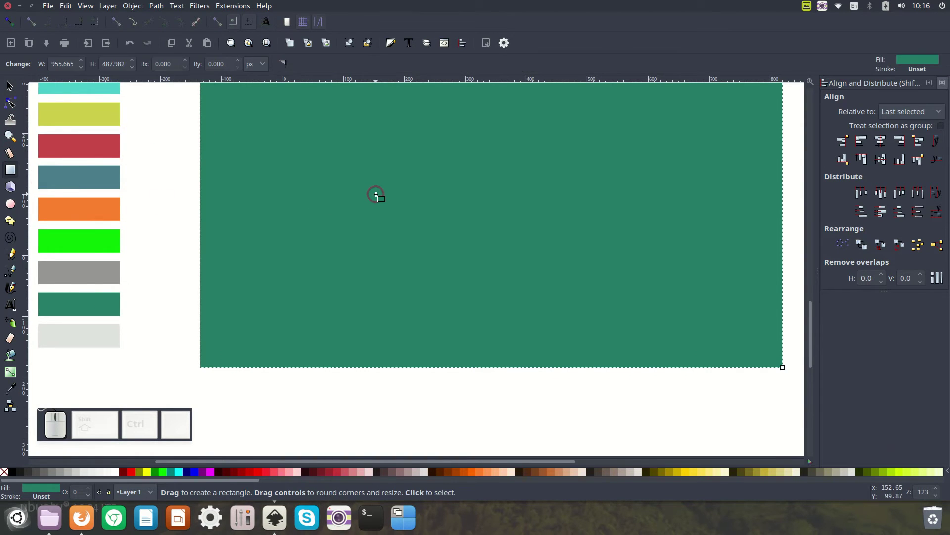
{"action": "scroll", "coordinate": [381, 208], "scroll_direction": "up", "scroll_amount": 3}
{"action": "scroll", "coordinate": [384, 219], "scroll_direction": "down", "scroll_amount": 2}
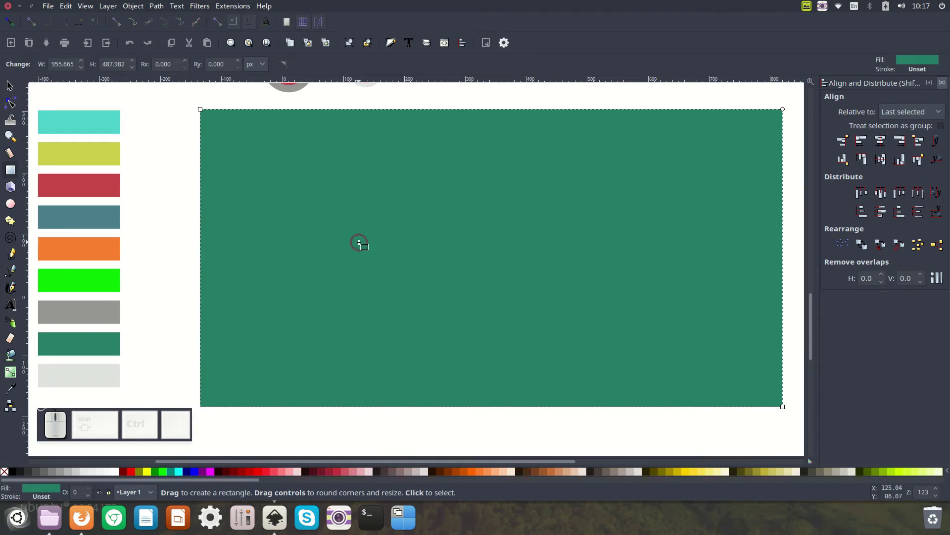
{"action": "left_click_drag", "start_coordinate": [333, 241], "coordinate": [793, 245]}
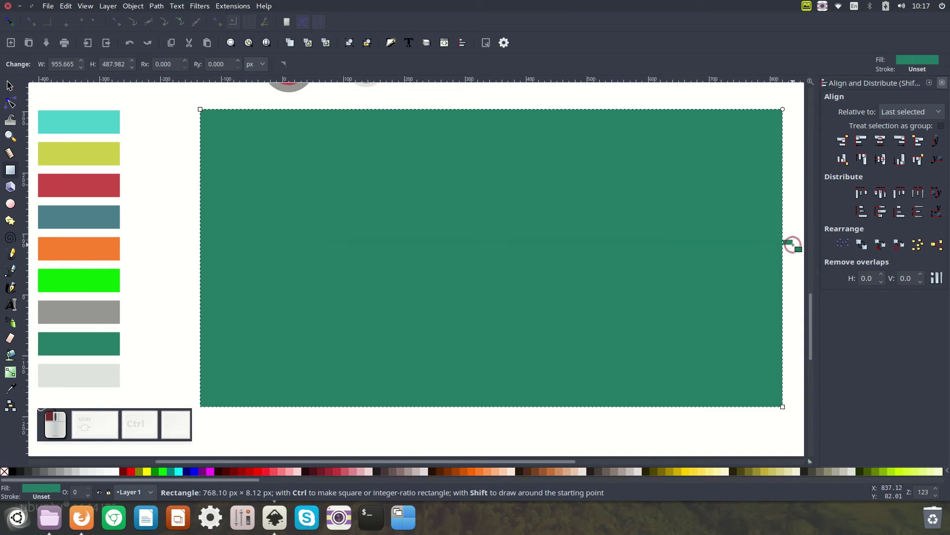
{"action": "left_click_drag", "start_coordinate": [793, 245], "coordinate": [792, 244]}
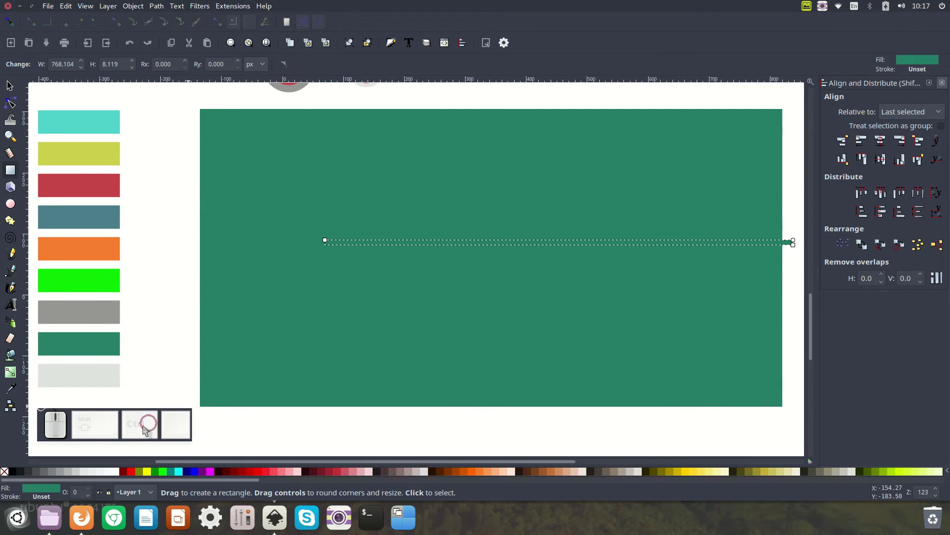
{"action": "left_click", "coordinate": [82, 473]}
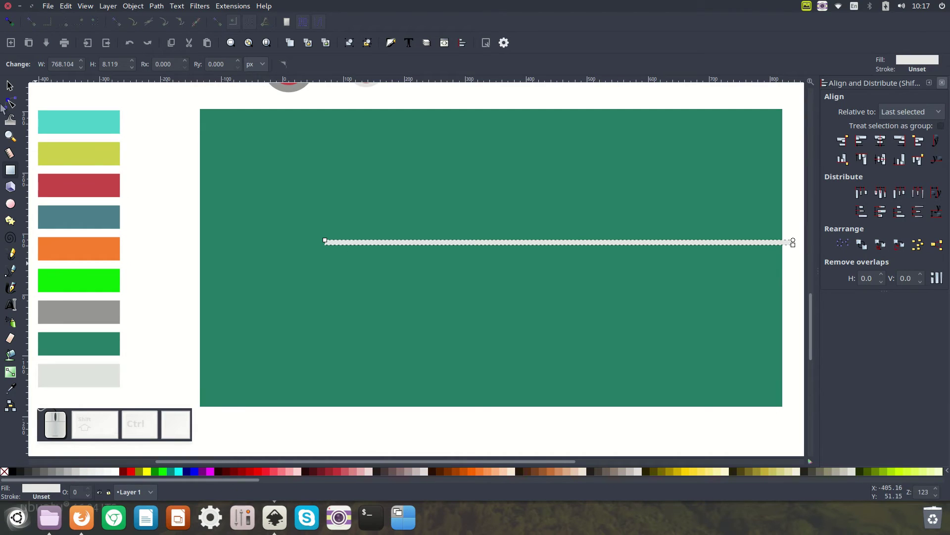
Step: Thin the light gray bar to about 5.7 px high and move it so its right end meets the green rectangle's right edge
{"action": "key", "text": "s"}
{"action": "left_click_drag", "start_coordinate": [559, 237], "coordinate": [559, 246]}
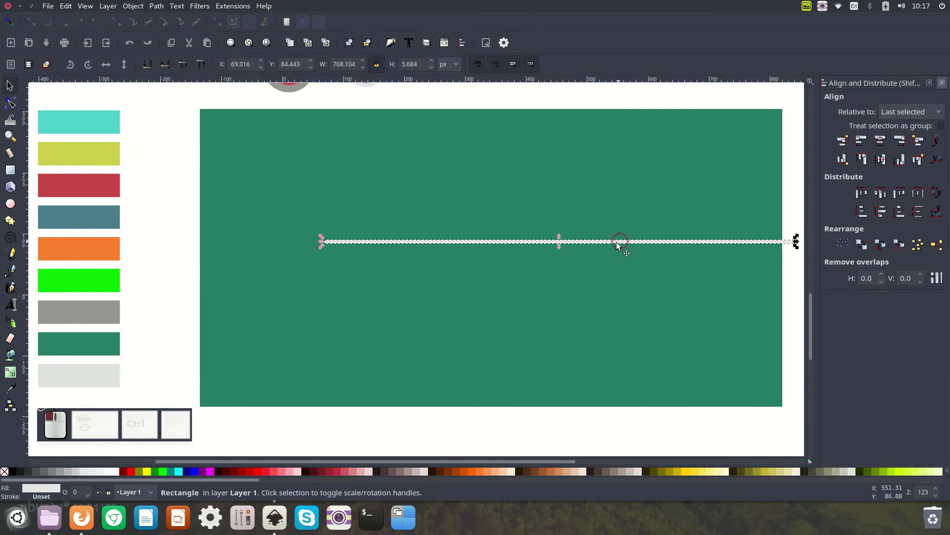
{"action": "left_click_drag", "start_coordinate": [617, 245], "coordinate": [606, 252]}
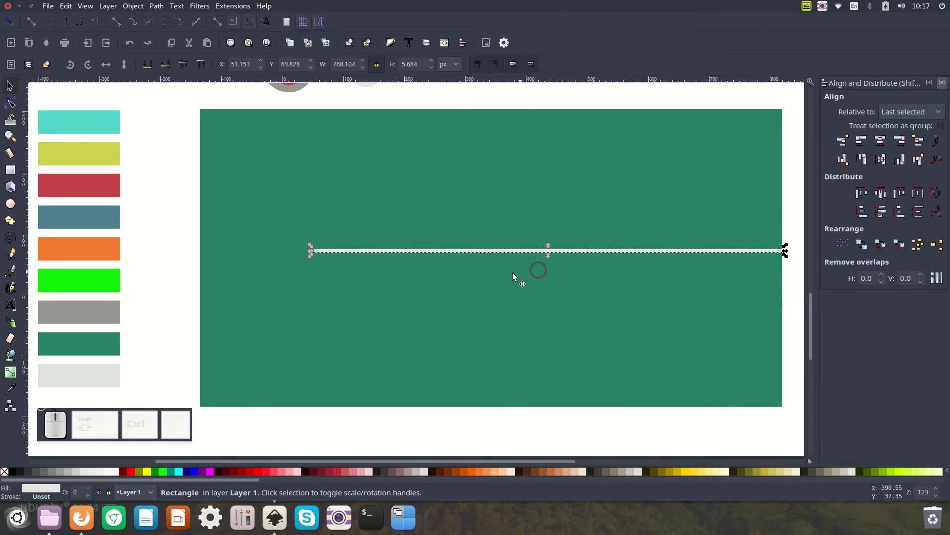
{"action": "left_click", "coordinate": [164, 226]}
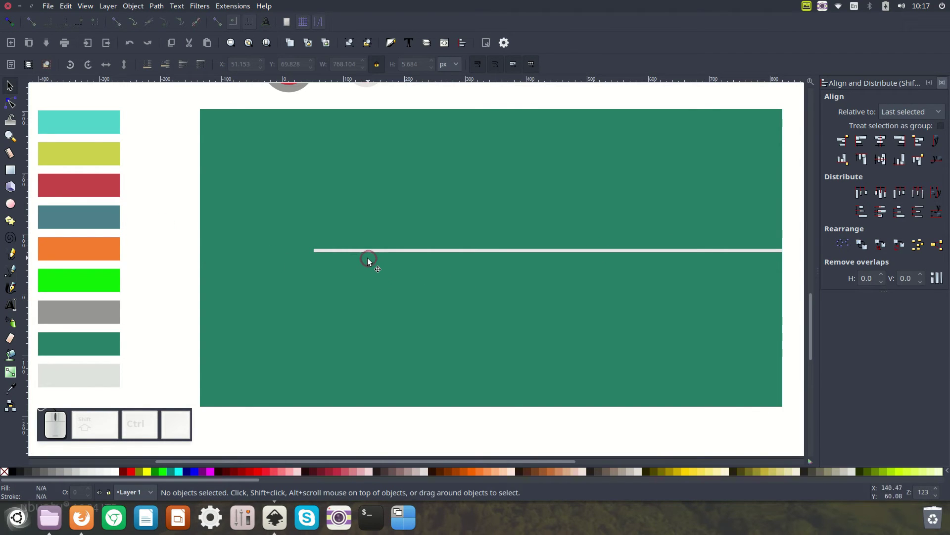
Step: Move the 01 badge onto the left end of the timeline bar and raise it to the top of the stack
{"action": "scroll", "coordinate": [340, 251], "scroll_direction": "up", "scroll_amount": 4}
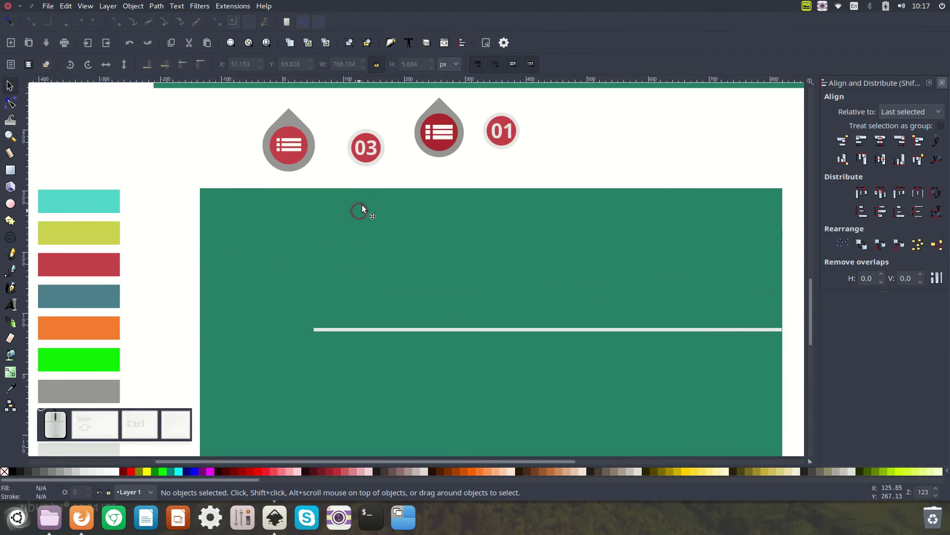
{"action": "left_click", "coordinate": [371, 144]}
{"action": "left_click", "coordinate": [512, 130]}
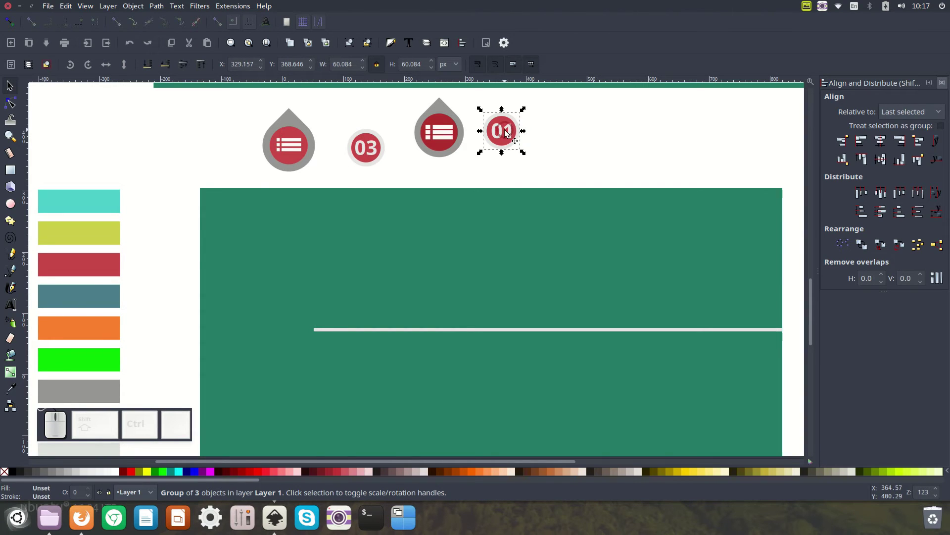
{"action": "left_click_drag", "start_coordinate": [505, 131], "coordinate": [339, 341]}
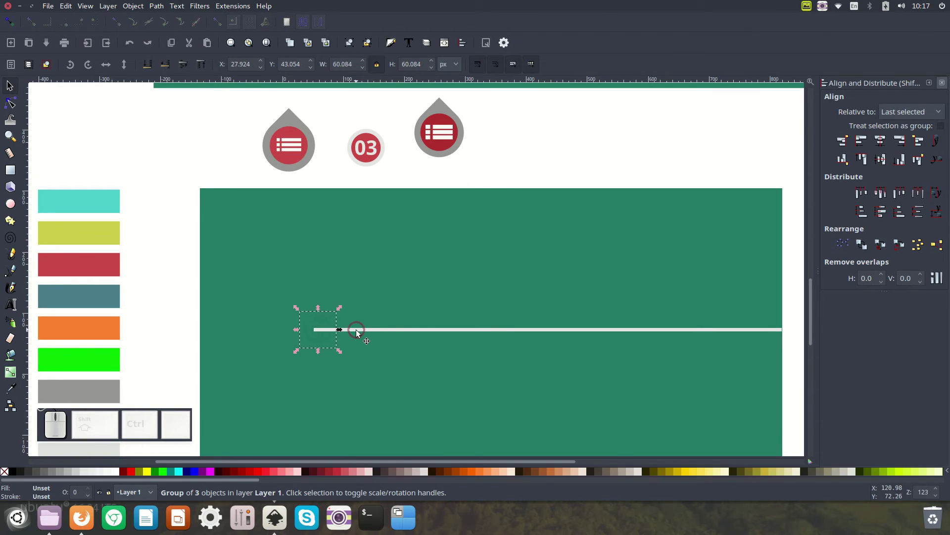
{"action": "left_click", "coordinate": [201, 64]}
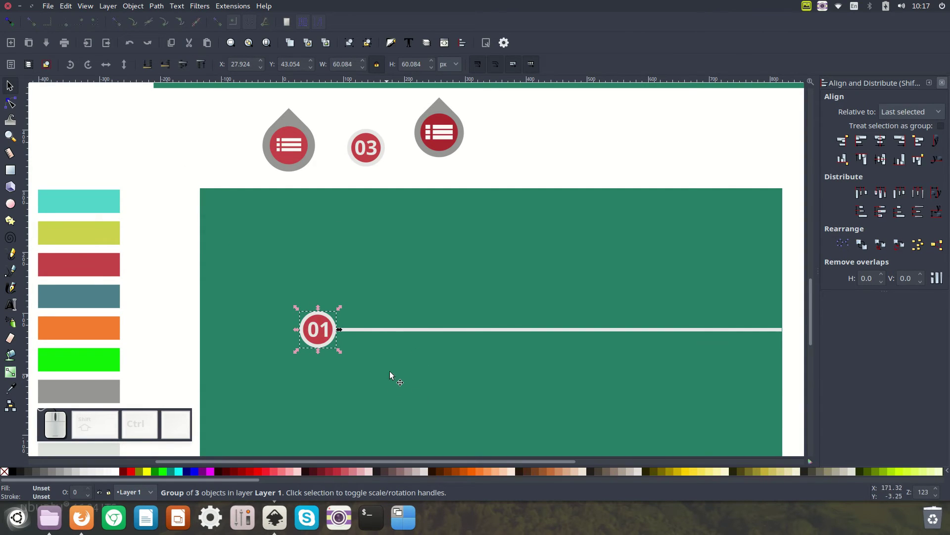
Step: Duplicate the 01 badge several times in place at the left end of the timeline bar
{"action": "right_click", "coordinate": [317, 329]}
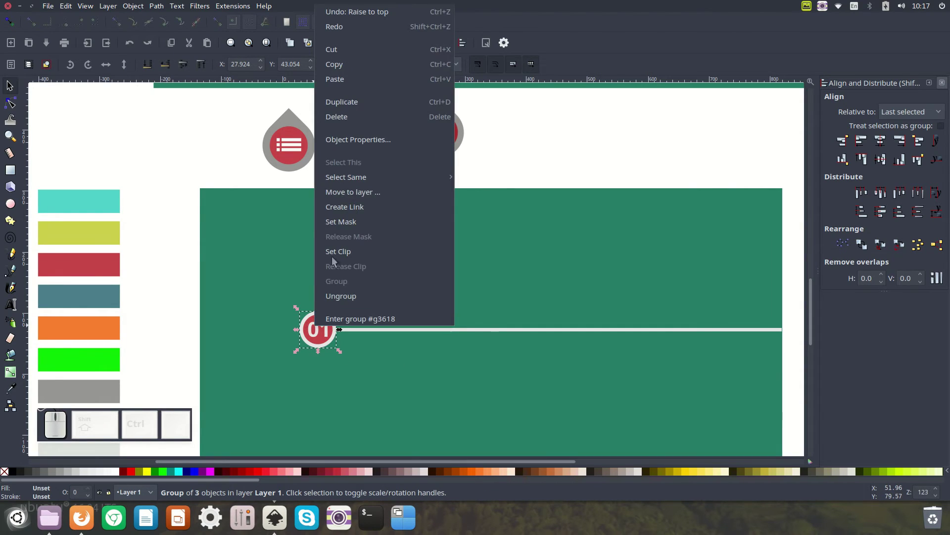
{"action": "left_click", "coordinate": [361, 103]}
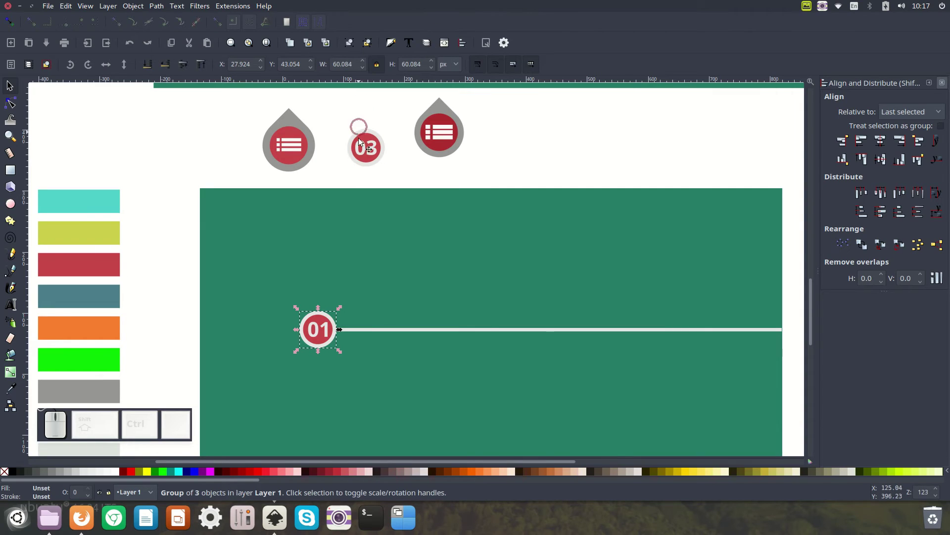
{"action": "left_click_drag", "start_coordinate": [332, 332], "coordinate": [332, 333]}
{"action": "key", "text": "ctrl"}
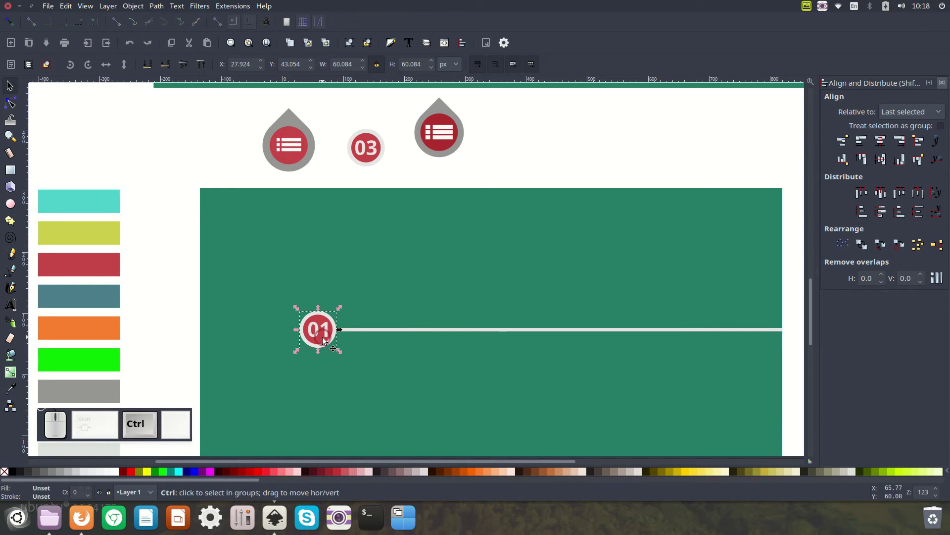
{"action": "key", "text": "ctrl+d"}
{"action": "key", "text": "ctrl+d"}
{"action": "key", "text": "ctrl+d"}
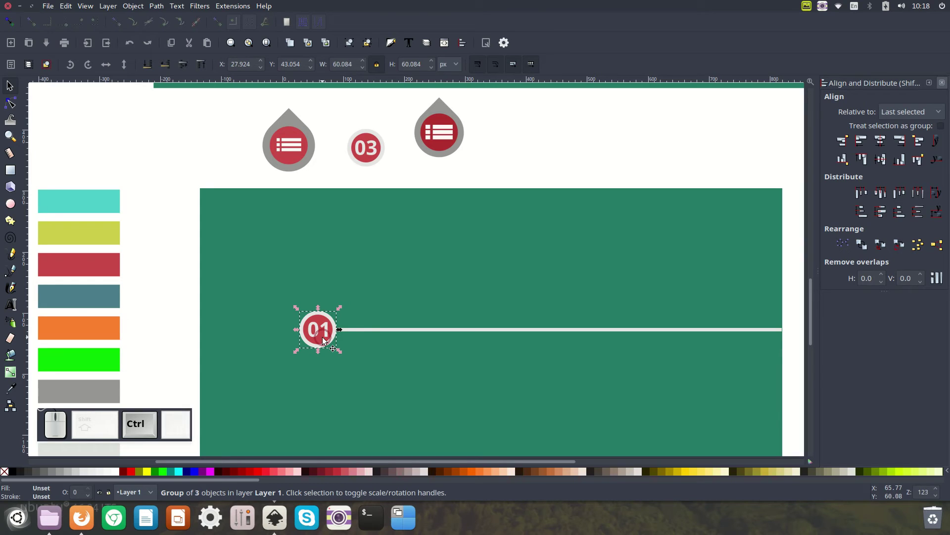
Step: Select the six stacked 01 badges and spread them along the timeline with a relative horizontal move of 150 px applied to each object separately
{"action": "left_click_drag", "start_coordinate": [176, 270], "coordinate": [413, 385]}
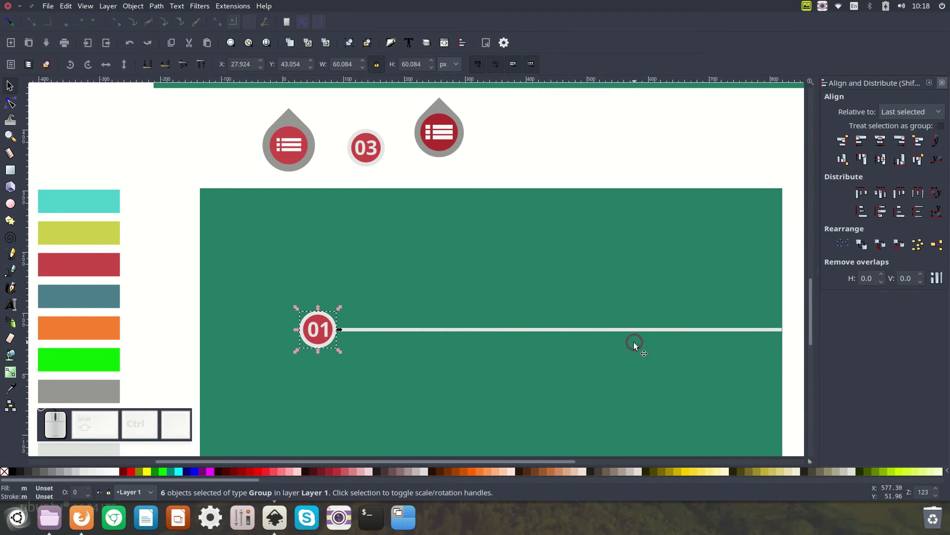
{"action": "left_click", "coordinate": [134, 6]}
{"action": "left_click", "coordinate": [167, 352]}
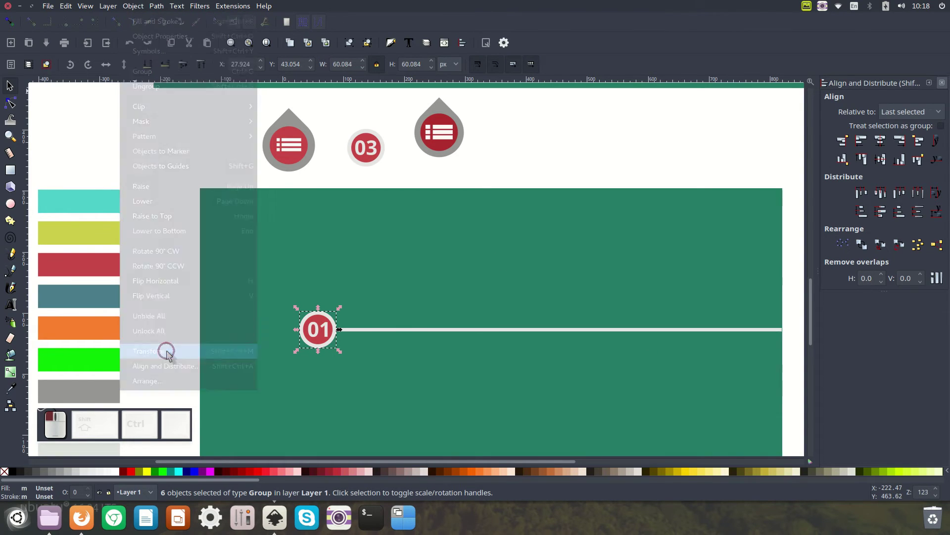
{"action": "left_click", "coordinate": [847, 116]}
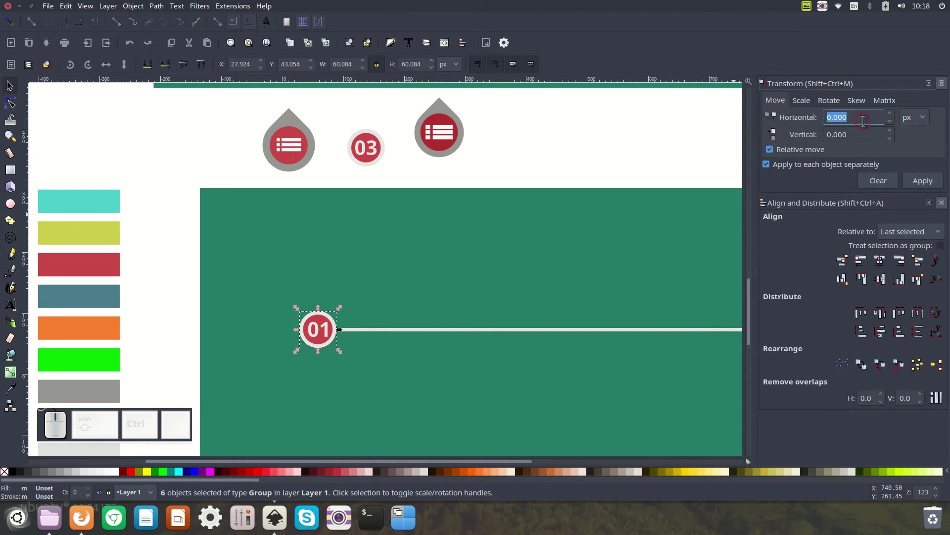
{"action": "type", "text": "150"}
{"action": "left_click", "coordinate": [922, 181]}
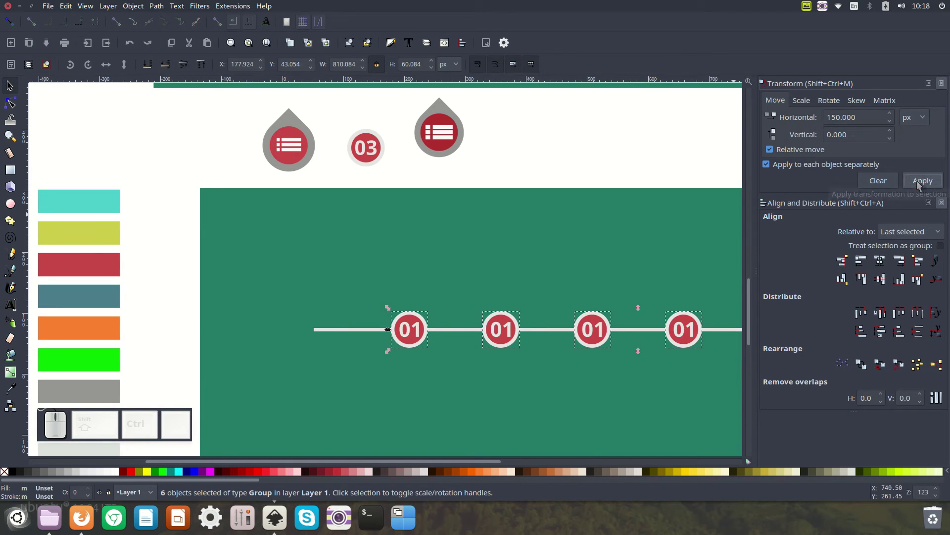
Step: Move the row of six badges back along the timeline bar so all of them lie inside the green rectangle
{"action": "left_click_drag", "start_coordinate": [473, 462], "coordinate": [553, 467]}
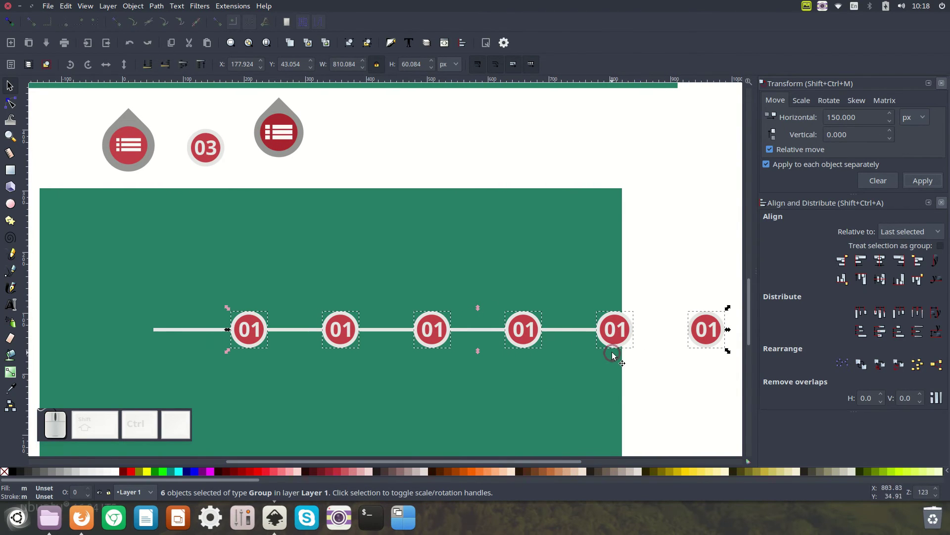
{"action": "left_click_drag", "start_coordinate": [619, 349], "coordinate": [506, 343]}
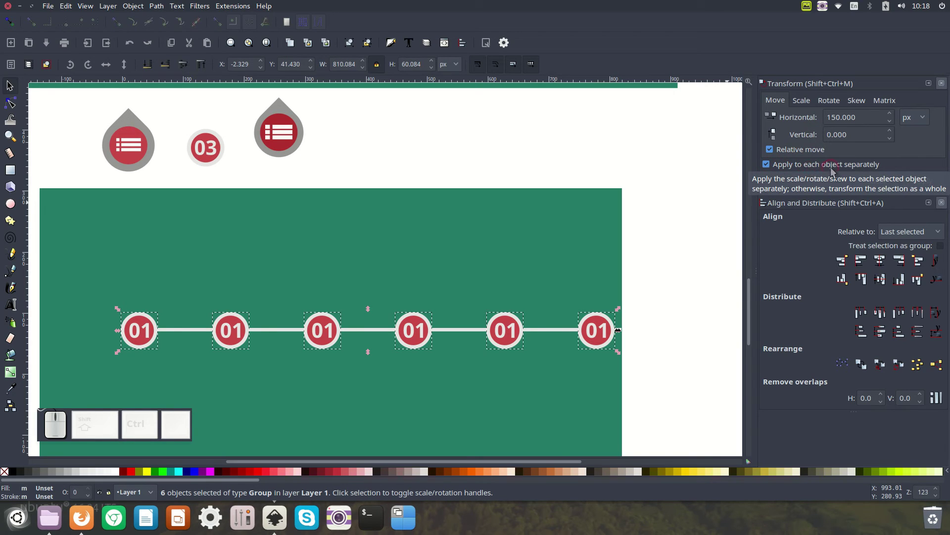
{"action": "left_click_drag", "start_coordinate": [532, 462], "coordinate": [477, 465]}
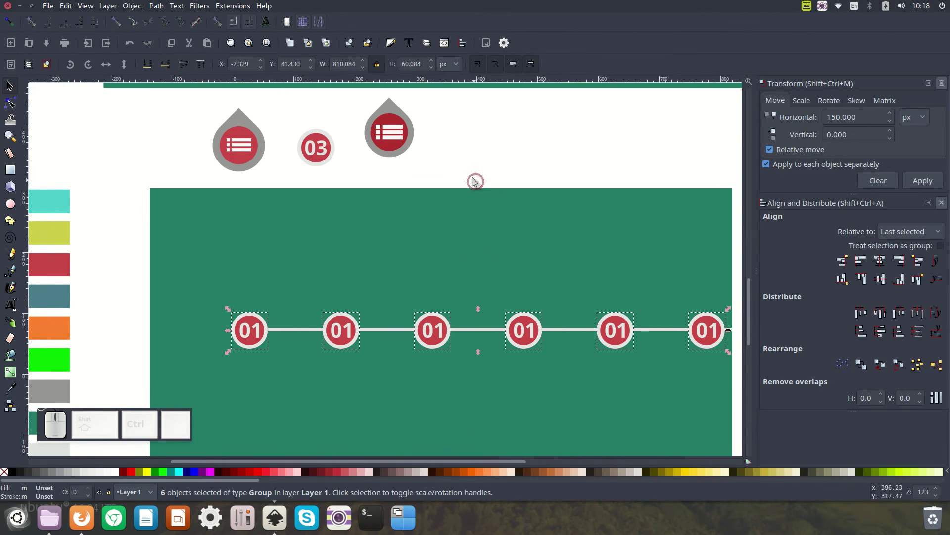
Step: Move the dark red list-icon pin onto the green rectangle, centered just below the first 01 badge as in the reference slide
{"action": "left_click_drag", "start_coordinate": [392, 111], "coordinate": [239, 435]}
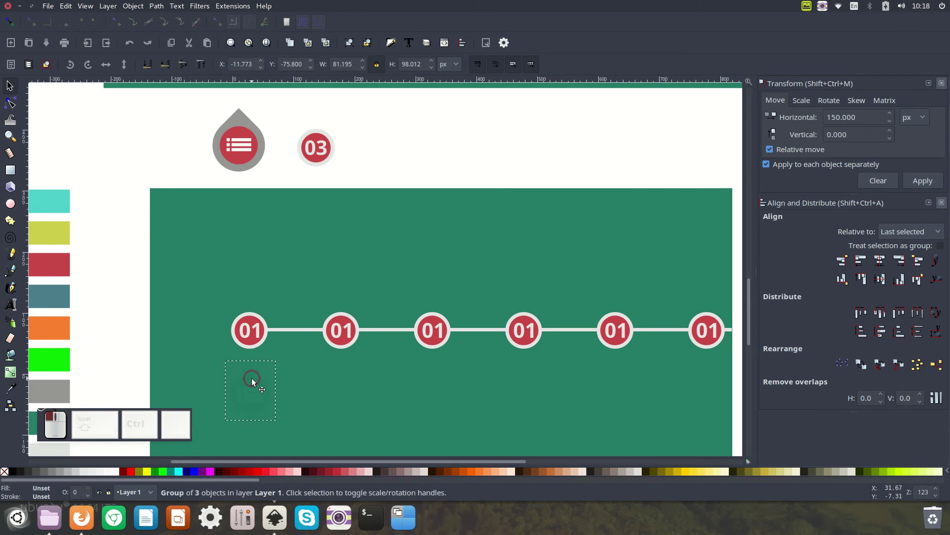
{"action": "mouse_move", "coordinate": [252, 378]}
{"action": "left_mouse_down"}
{"action": "mouse_move", "coordinate": [250, 358]}
{"action": "mouse_move", "coordinate": [260, 382]}
{"action": "left_mouse_up"}
{"action": "scroll", "coordinate": [329, 287], "scroll_direction": "down", "scroll_amount": 6}
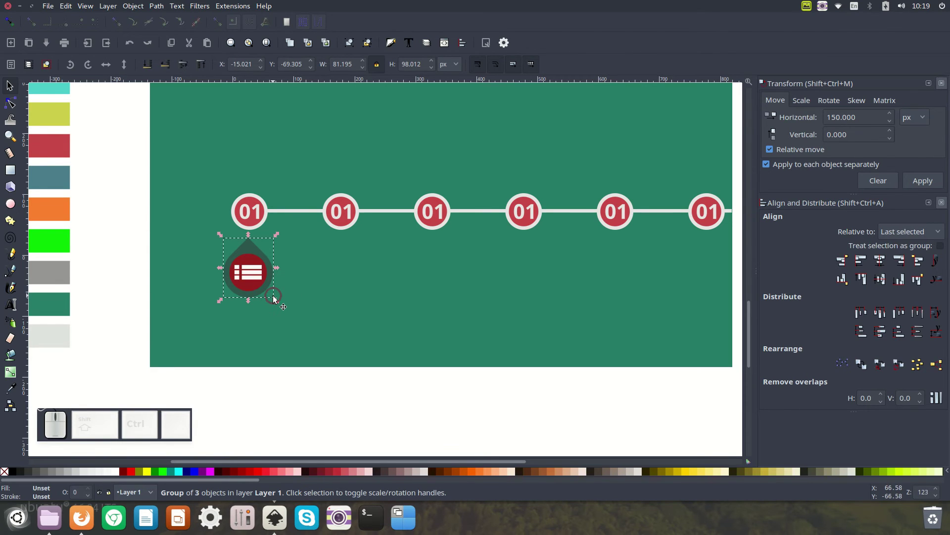
{"action": "scroll", "coordinate": [365, 302], "scroll_direction": "up", "scroll_amount": 8}
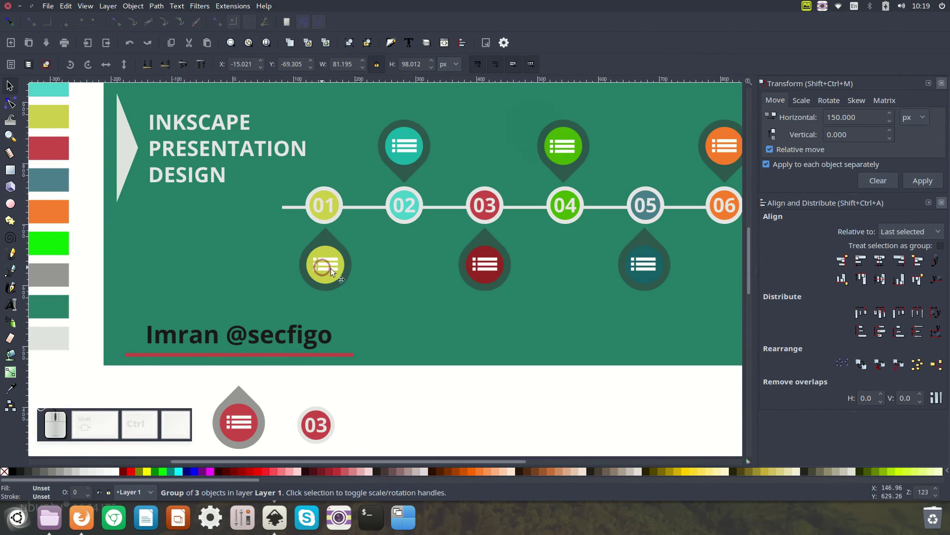
{"action": "scroll", "coordinate": [409, 328], "scroll_direction": "down", "scroll_amount": 20}
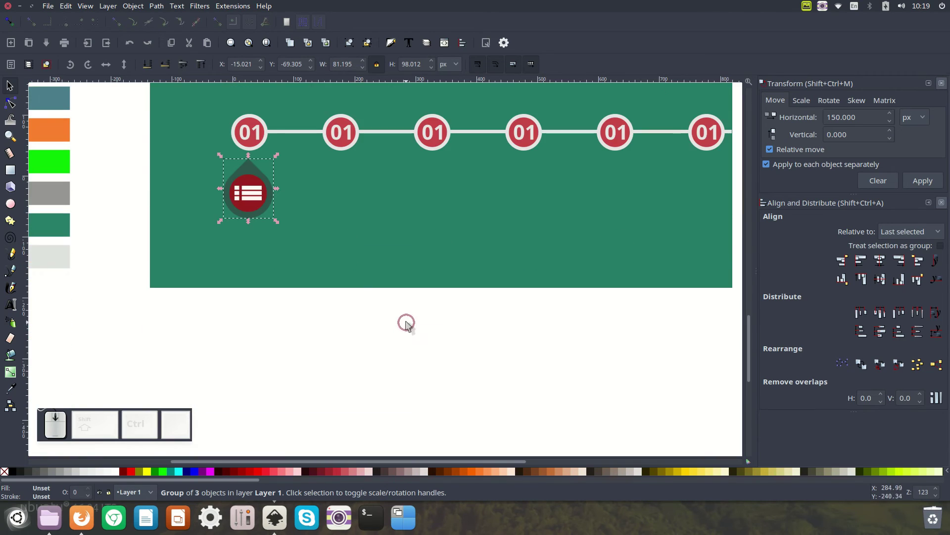
{"action": "scroll", "coordinate": [351, 273], "scroll_direction": "up", "scroll_amount": 4}
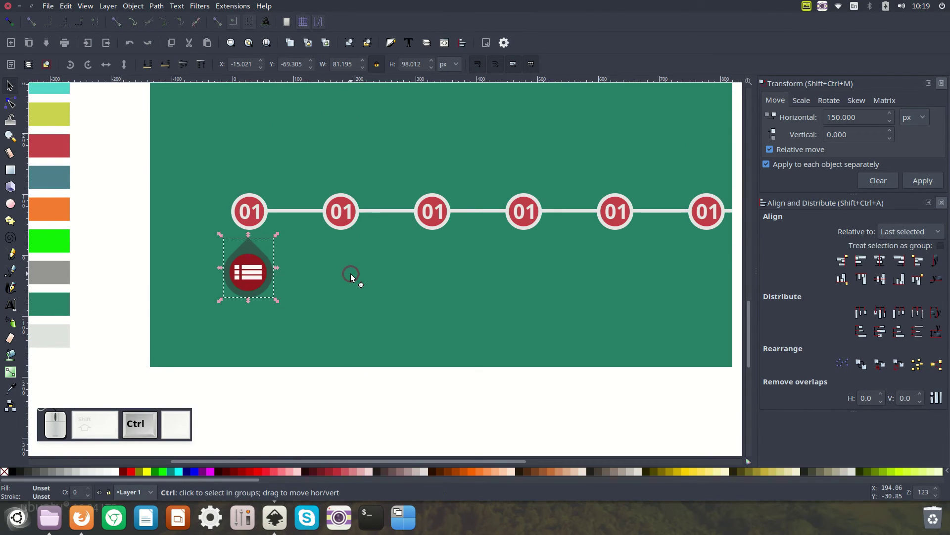
Step: Duplicate the list-icon pin twice in place and set the horizontal move distance to 300 px
{"action": "key", "text": "ctrl+d"}
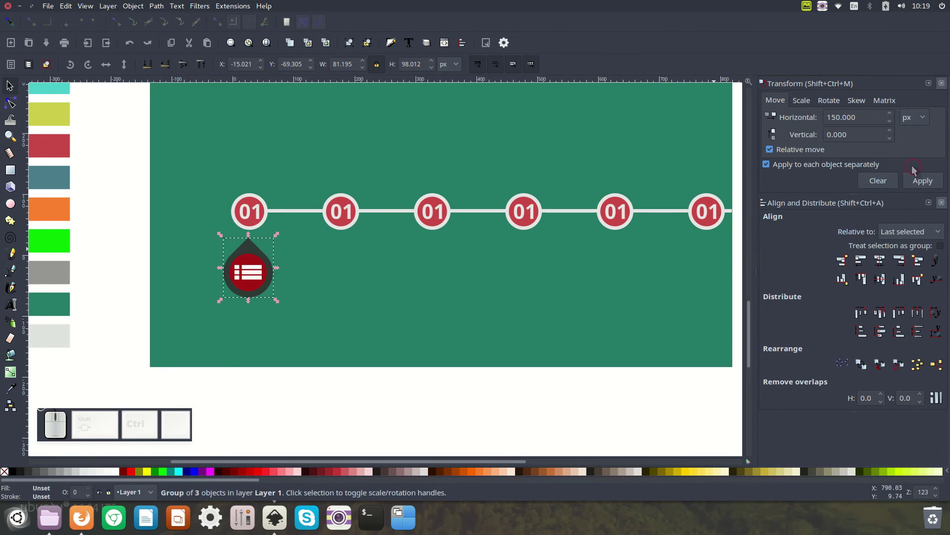
{"action": "left_click_drag", "start_coordinate": [873, 119], "coordinate": [826, 115]}
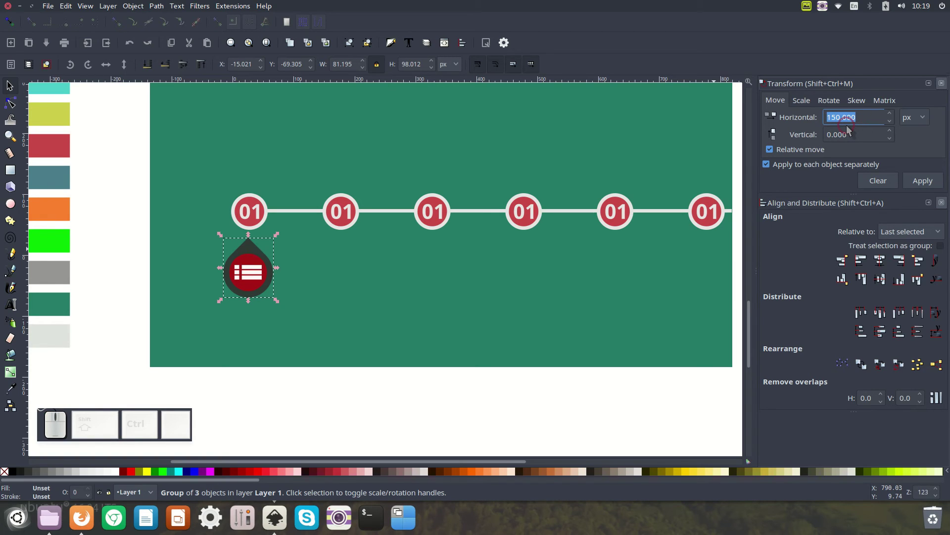
{"action": "type", "text": "300"}
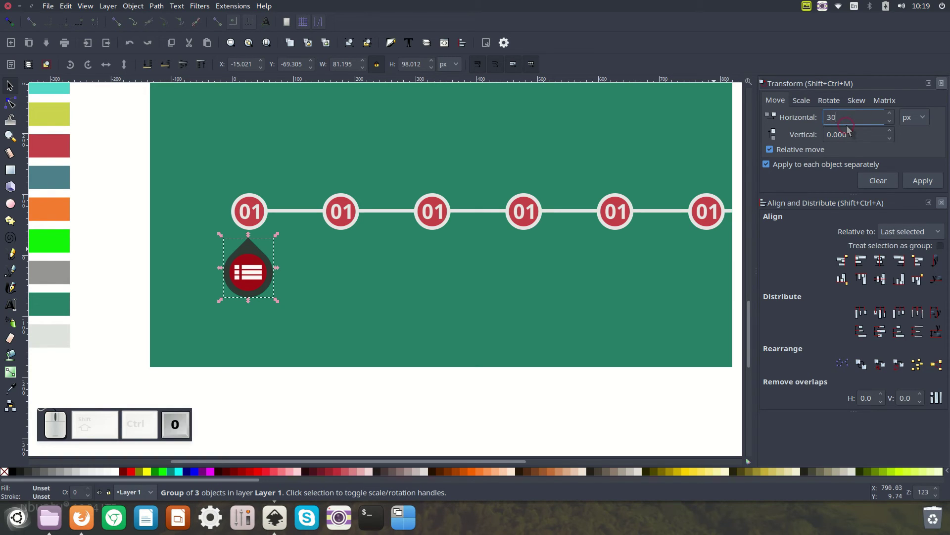
{"action": "left_click", "coordinate": [919, 183]}
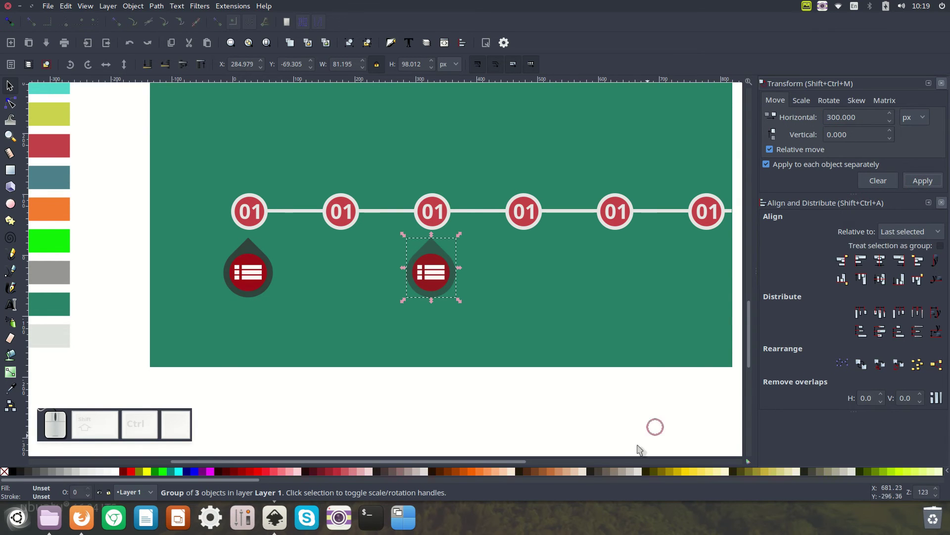
{"action": "left_click", "coordinate": [541, 461]}
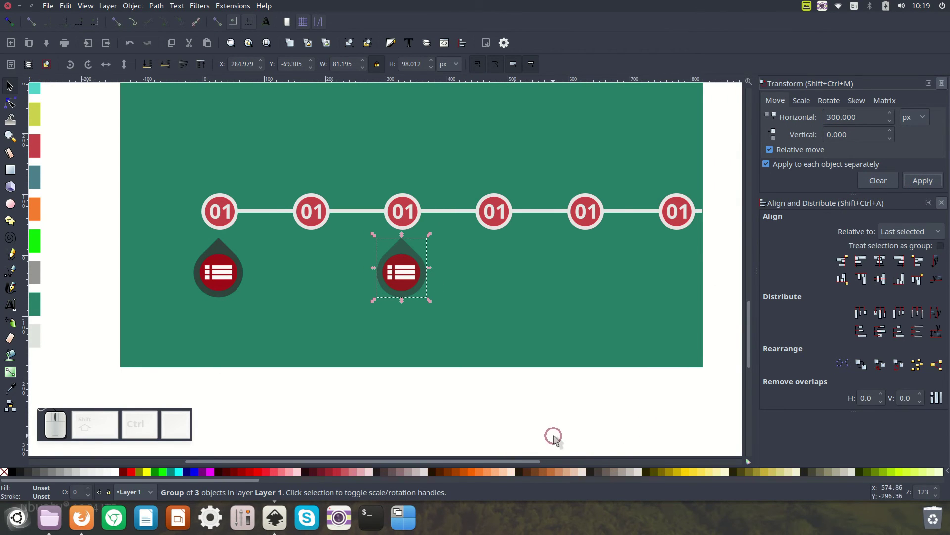
{"action": "left_click", "coordinate": [530, 419]}
{"action": "left_click_drag", "start_coordinate": [234, 276], "coordinate": [273, 276]}
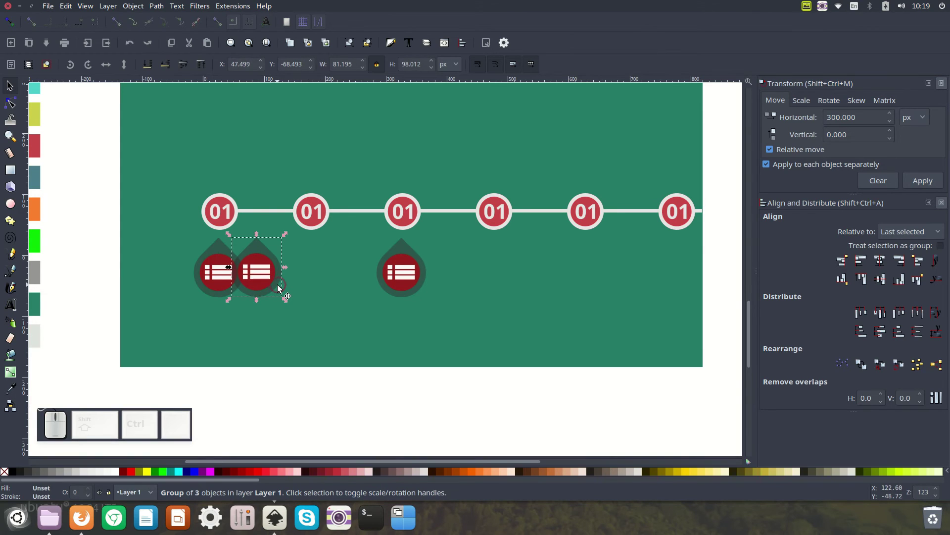
{"action": "key", "text": "ctrl+z"}
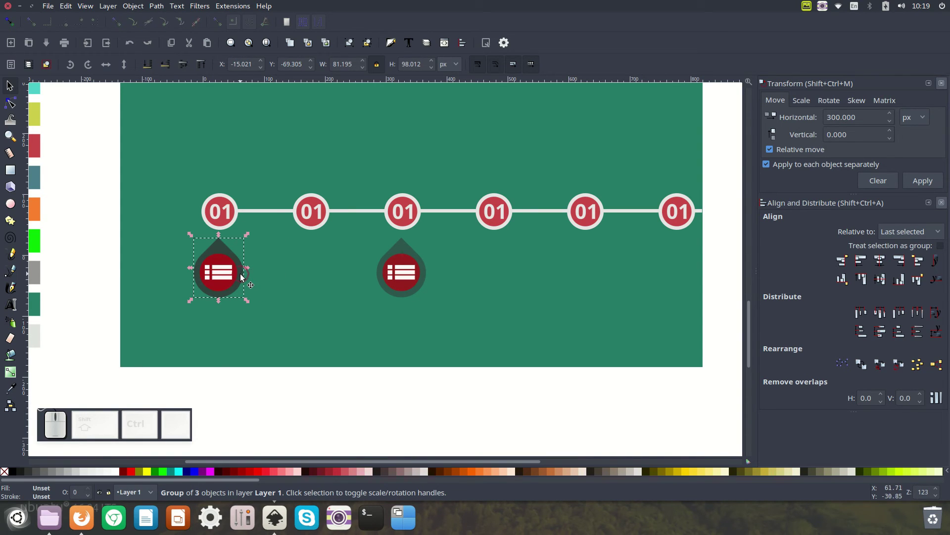
{"action": "key", "text": "ctrl+z"}
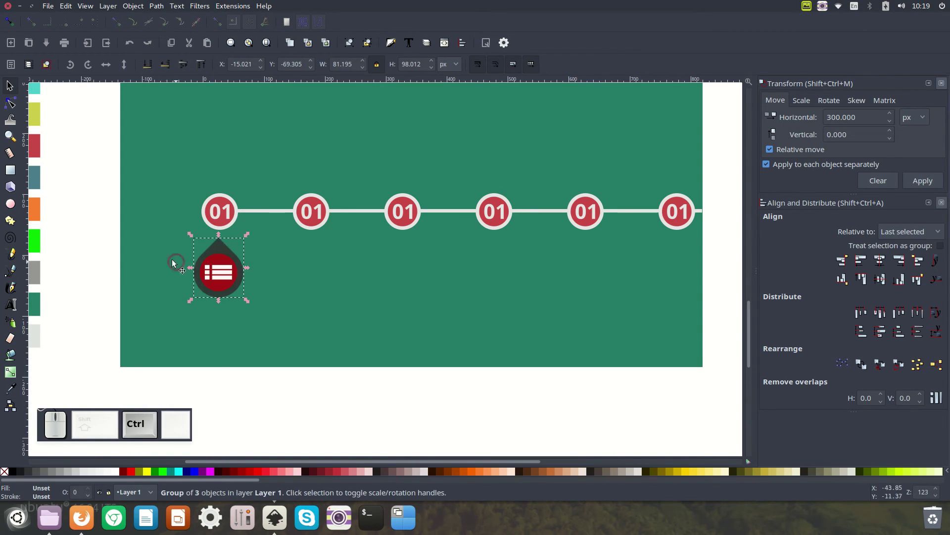
Step: Select all three stacked list-icon pins and spread them with the relative horizontal move of 300 px
{"action": "left_click", "coordinate": [86, 221]}
{"action": "left_click_drag", "start_coordinate": [87, 207], "coordinate": [278, 322]}
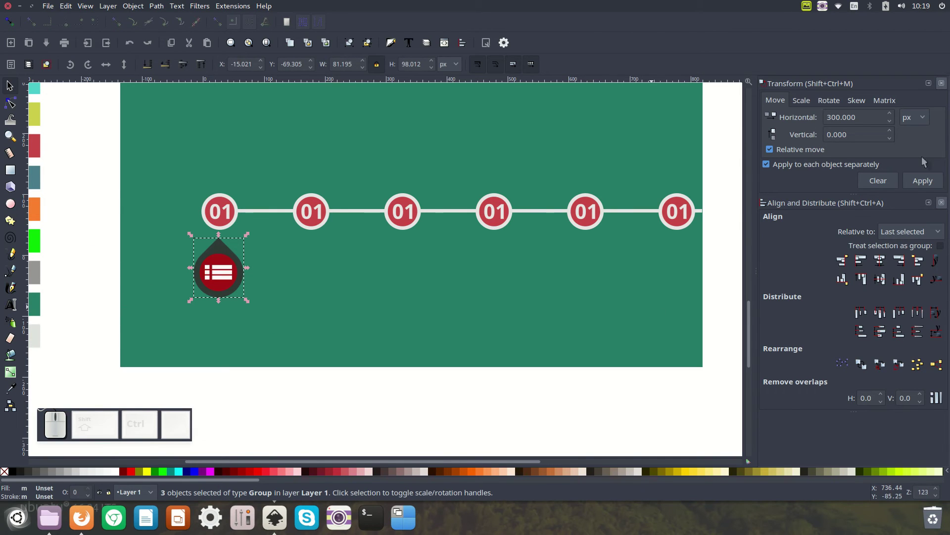
{"action": "left_click", "coordinate": [922, 180]}
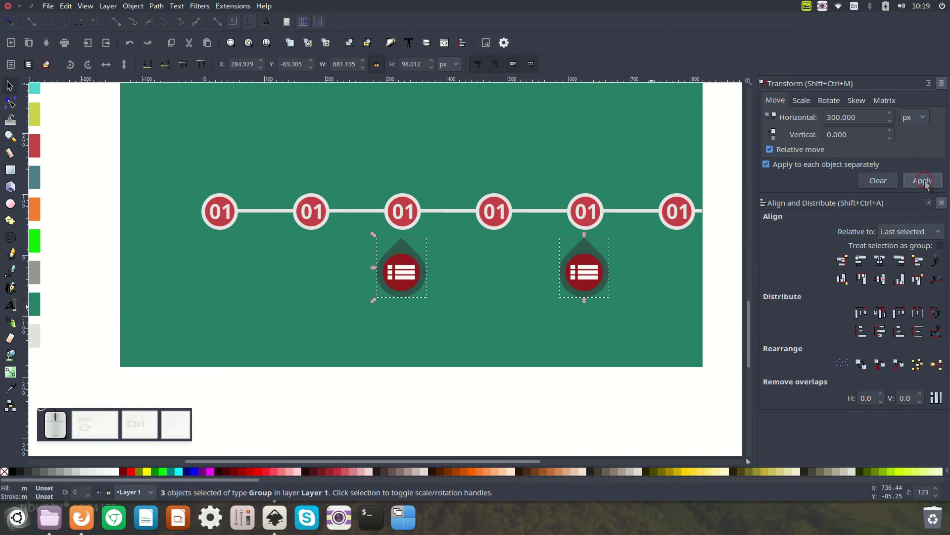
Step: Move the three pins together horizontally so they sit below the first, third and fifth badges
{"action": "left_click_drag", "start_coordinate": [550, 461], "coordinate": [609, 460]}
{"action": "left_click_drag", "start_coordinate": [551, 461], "coordinate": [534, 461]}
{"action": "left_click_drag", "start_coordinate": [505, 238], "coordinate": [321, 261]}
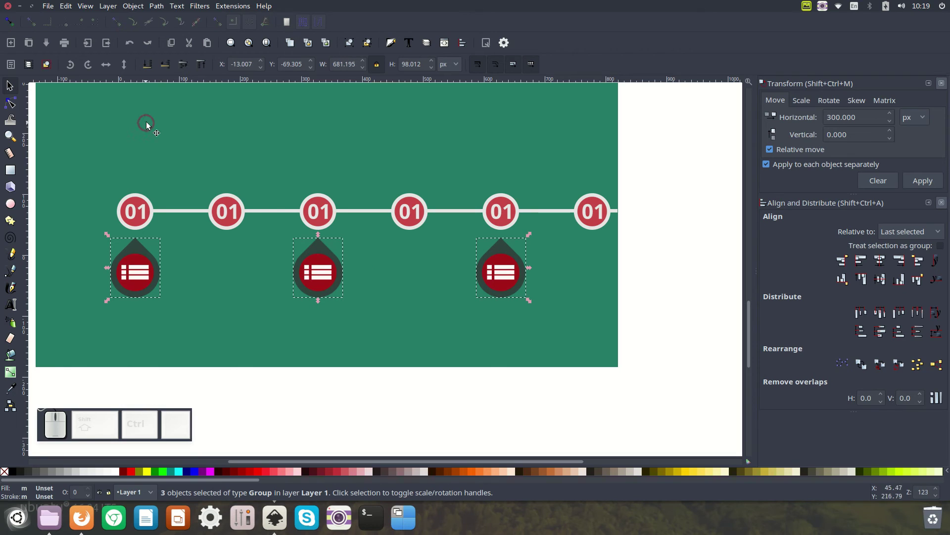
Step: Duplicate the three pins, flip the copies vertically and place them above the second, fourth and sixth badges
{"action": "left_click", "coordinate": [125, 64]}
{"action": "scroll", "coordinate": [323, 275], "scroll_direction": "up", "scroll_amount": 4}
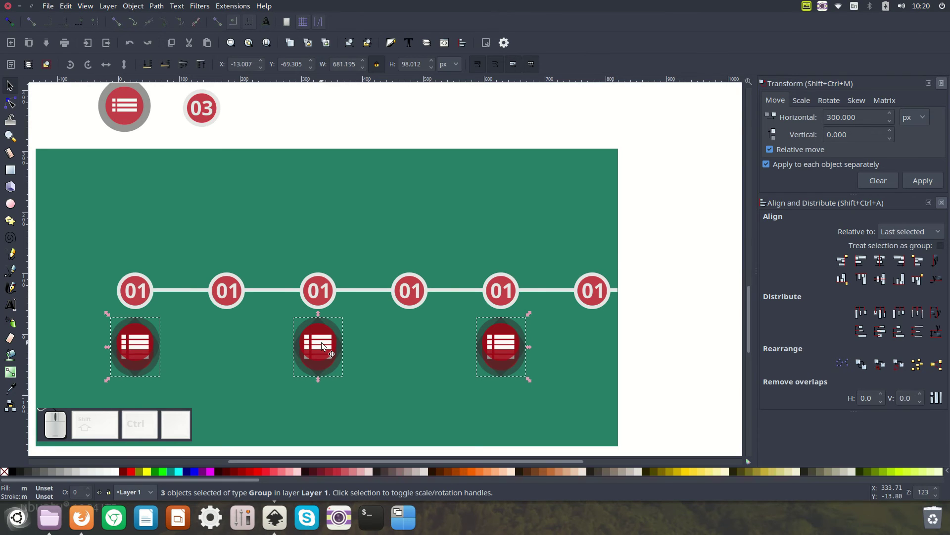
{"action": "left_click_drag", "start_coordinate": [322, 342], "coordinate": [412, 232]}
{"action": "scroll", "coordinate": [645, 240], "scroll_direction": "up", "scroll_amount": 9}
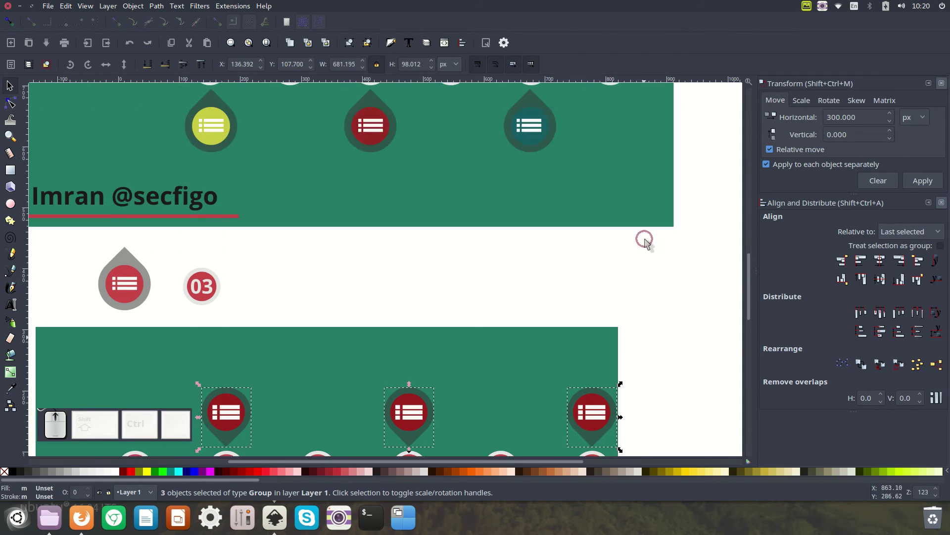
{"action": "scroll", "coordinate": [645, 241], "scroll_direction": "up", "scroll_amount": 6}
{"action": "scroll", "coordinate": [528, 260], "scroll_direction": "down", "scroll_amount": 20}
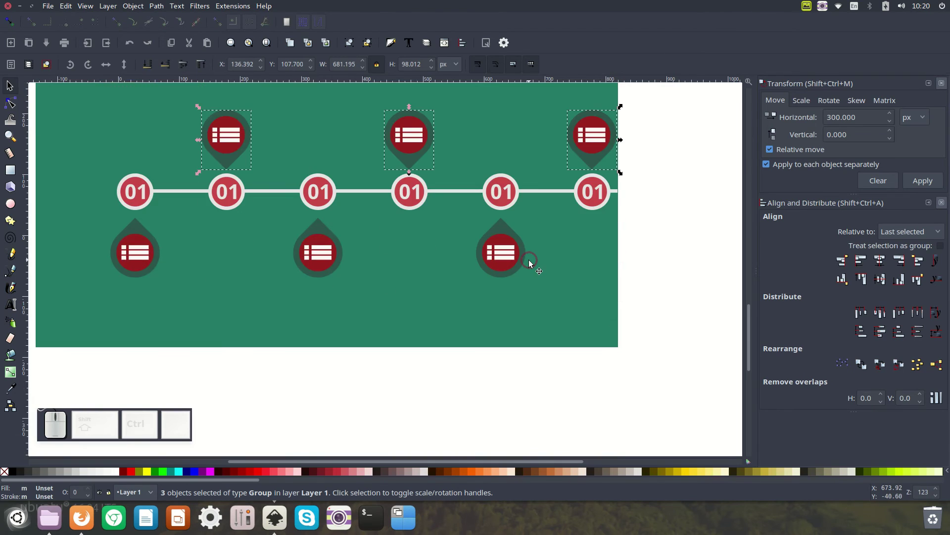
{"action": "scroll", "coordinate": [529, 259], "scroll_direction": "up", "scroll_amount": 6}
{"action": "left_click", "coordinate": [450, 131]}
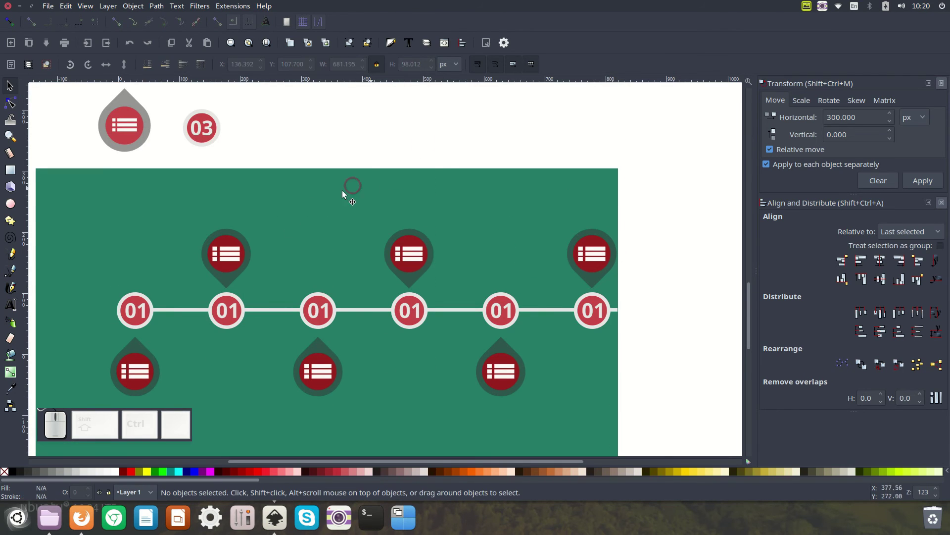
{"action": "left_click", "coordinate": [235, 256]}
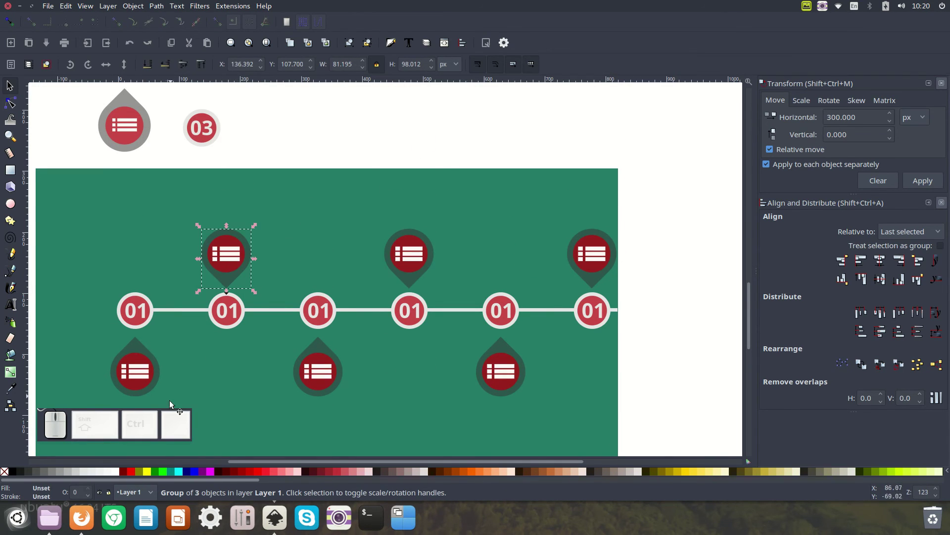
{"action": "left_click", "coordinate": [130, 473]}
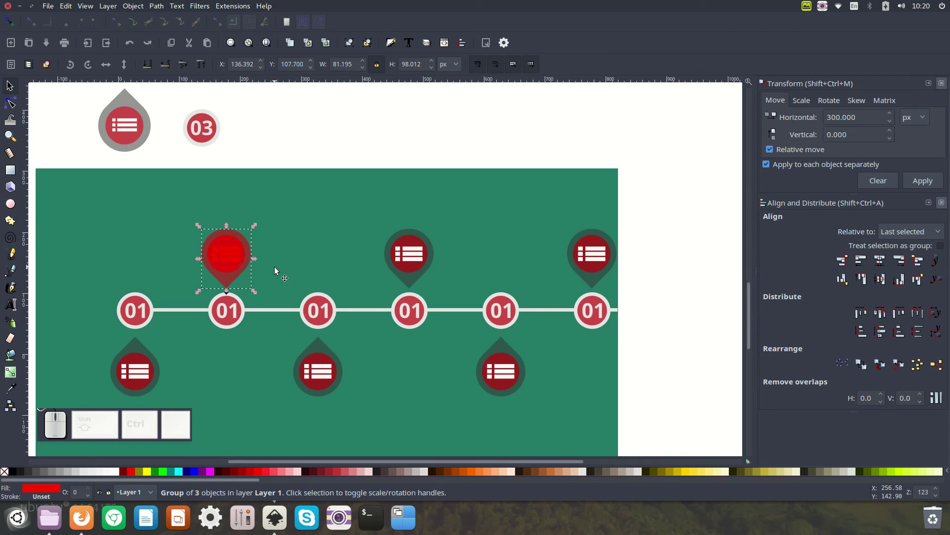
{"action": "key", "text": "ctrl+z"}
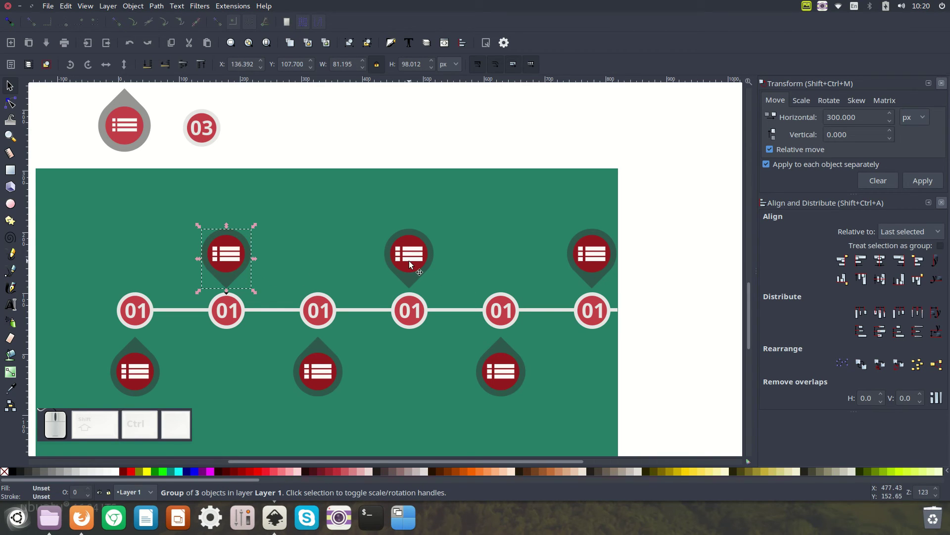
Step: Ungroup the three list-icon pins above the timeline one after another
{"action": "right_click", "coordinate": [221, 254]}
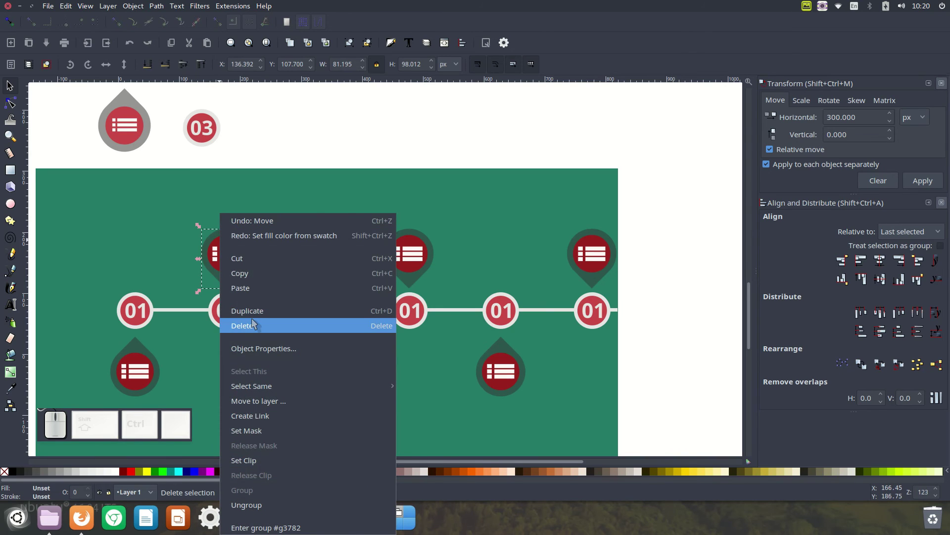
{"action": "left_click", "coordinate": [265, 504]}
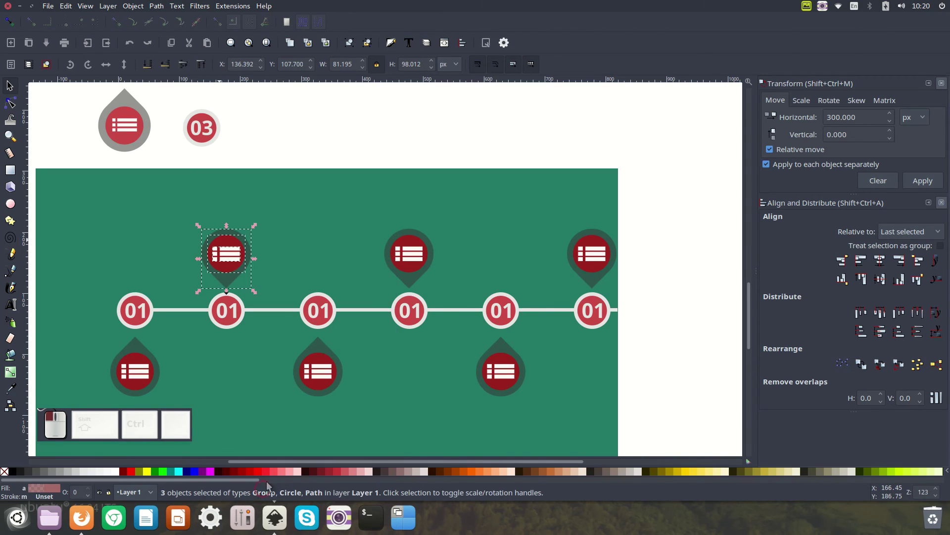
{"action": "left_click", "coordinate": [407, 243]}
{"action": "right_click", "coordinate": [407, 242]}
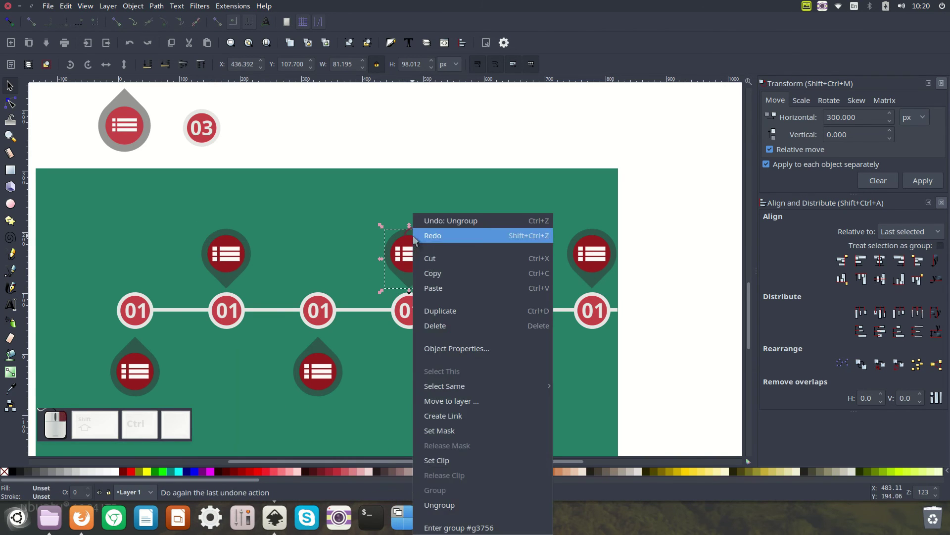
{"action": "left_click", "coordinate": [463, 503]}
{"action": "left_click", "coordinate": [585, 261]}
{"action": "right_click", "coordinate": [586, 255]}
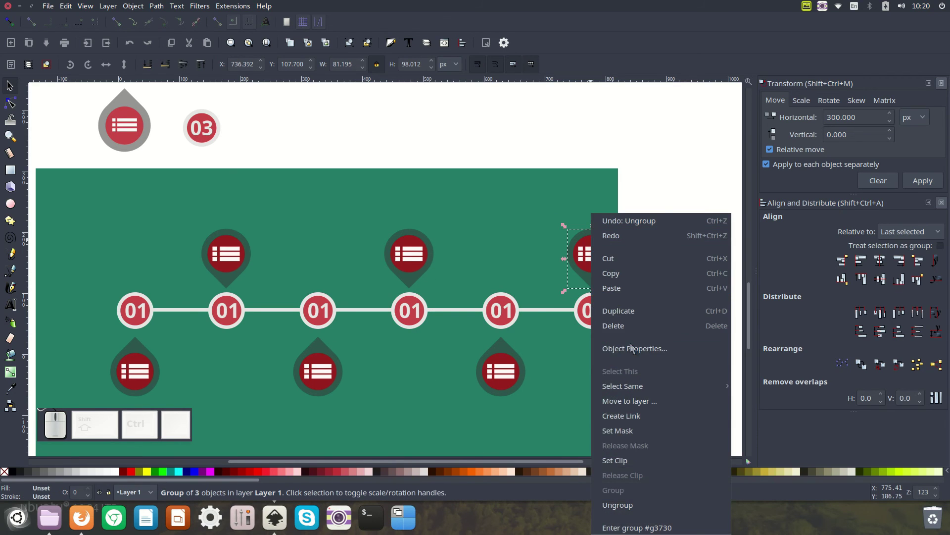
{"action": "left_click", "coordinate": [623, 503]}
Step: Ungroup the three list-icon pins below the timeline one after another
{"action": "left_click", "coordinate": [503, 370]}
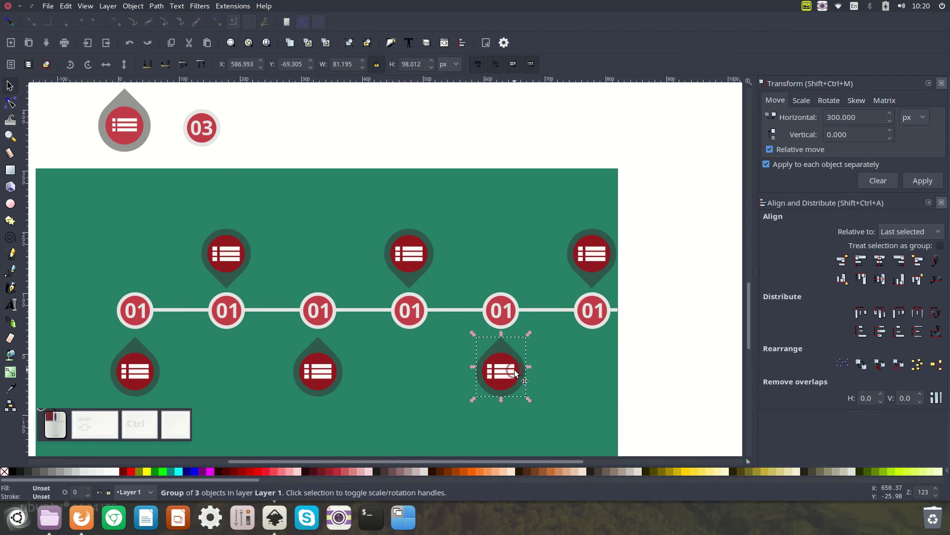
{"action": "right_click", "coordinate": [498, 369]}
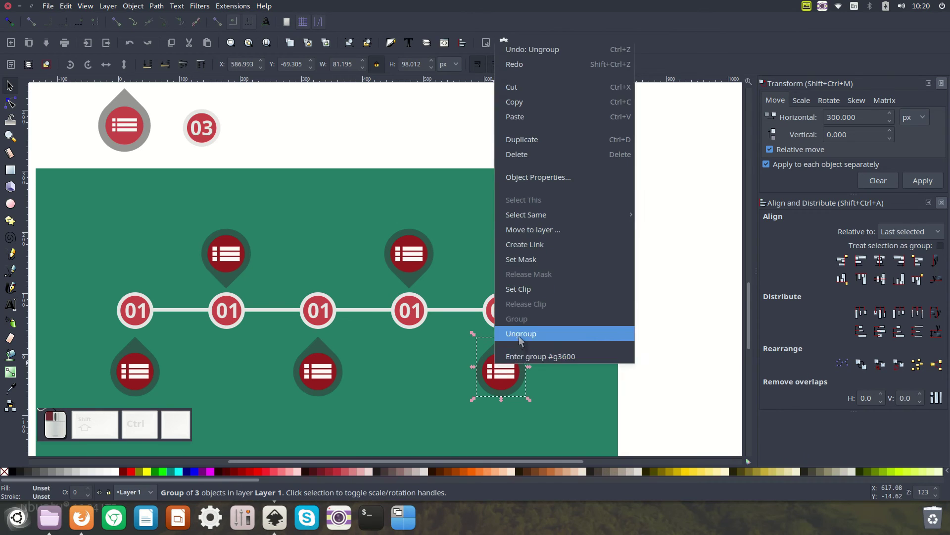
{"action": "left_click", "coordinate": [522, 332]}
{"action": "left_click", "coordinate": [327, 364]}
{"action": "right_click", "coordinate": [326, 363]}
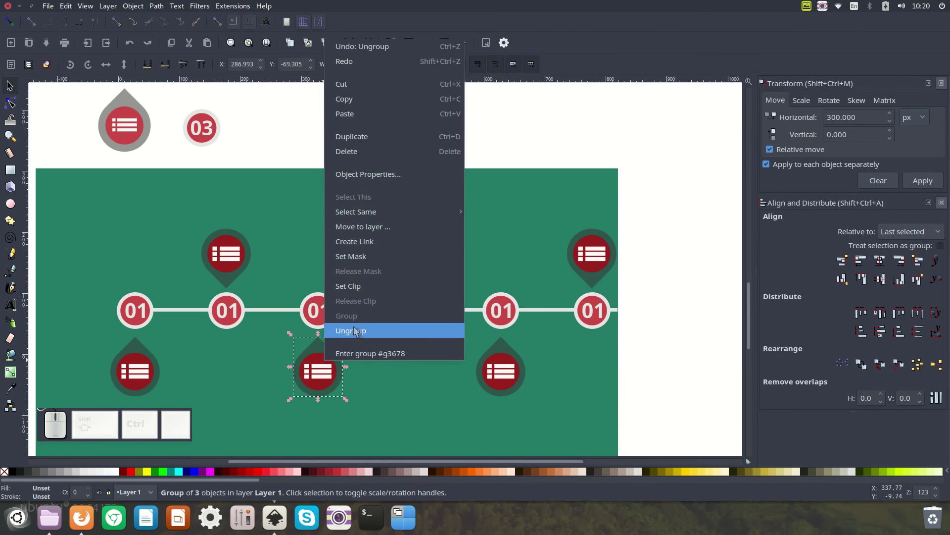
{"action": "left_click", "coordinate": [347, 328]}
{"action": "left_click", "coordinate": [131, 363]}
{"action": "right_click", "coordinate": [131, 363]}
{"action": "left_click", "coordinate": [148, 353]}
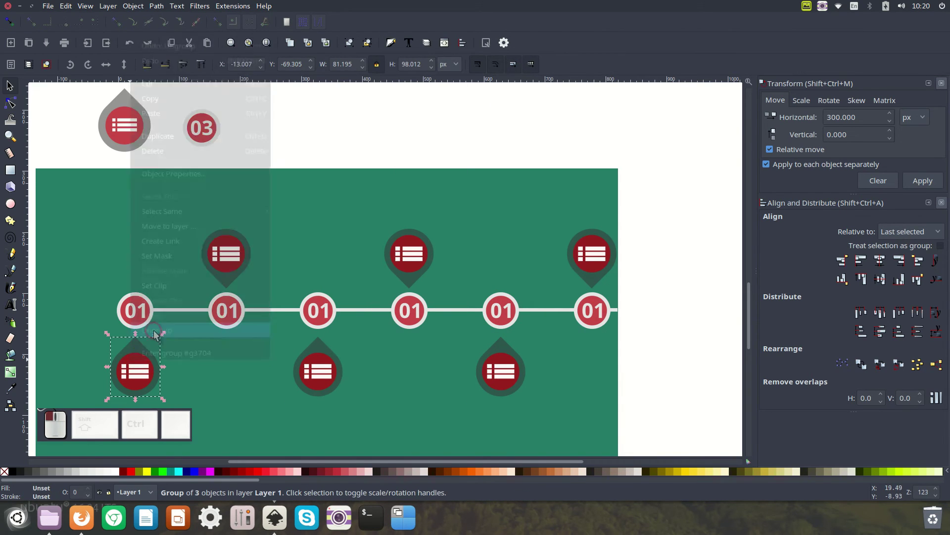
Step: Ungroup the first, second and third numbered badges on the timeline
{"action": "left_click", "coordinate": [154, 311]}
{"action": "right_click", "coordinate": [157, 312]}
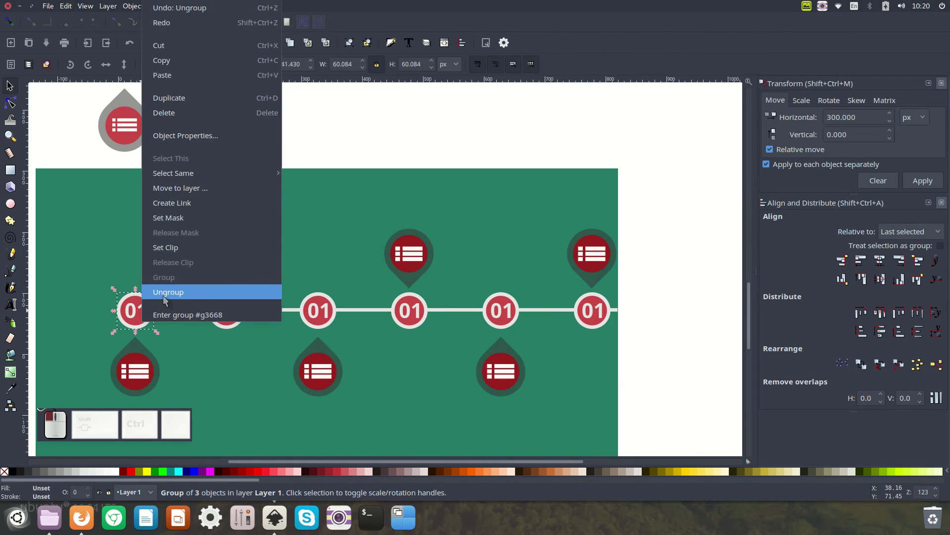
{"action": "left_click", "coordinate": [151, 292]}
{"action": "right_click", "coordinate": [224, 311]}
{"action": "left_click", "coordinate": [255, 292]}
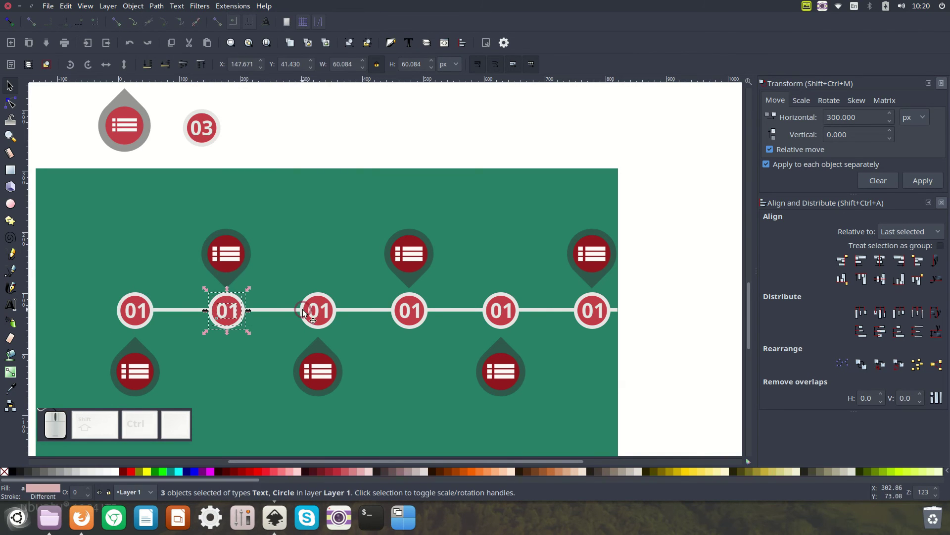
{"action": "left_click", "coordinate": [317, 311]}
{"action": "right_click", "coordinate": [317, 311]}
{"action": "left_click", "coordinate": [342, 292]}
Step: Ungroup the fourth, fifth and sixth numbered badges, and clear the selection
{"action": "left_click", "coordinate": [411, 311]}
{"action": "right_click", "coordinate": [411, 311]}
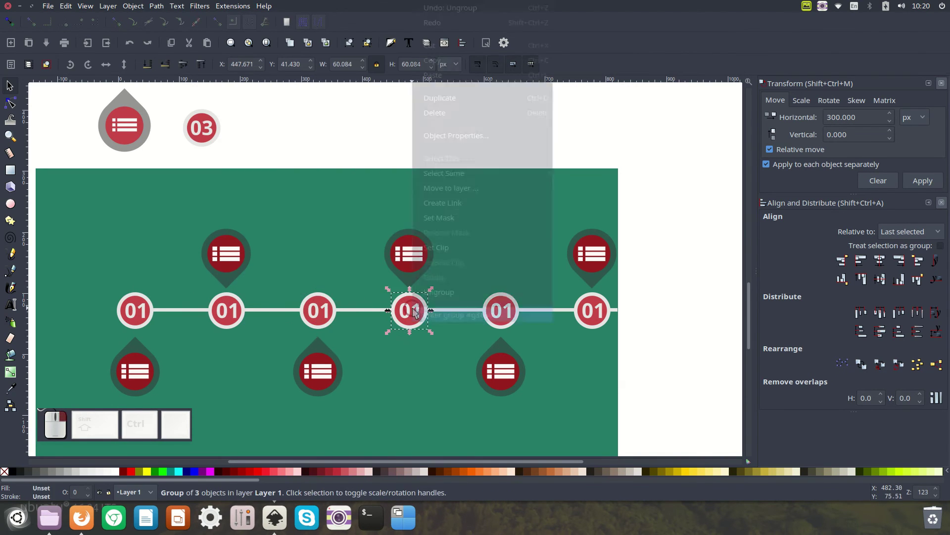
{"action": "left_click", "coordinate": [458, 292]}
{"action": "left_click", "coordinate": [501, 310]}
{"action": "right_click", "coordinate": [502, 310]}
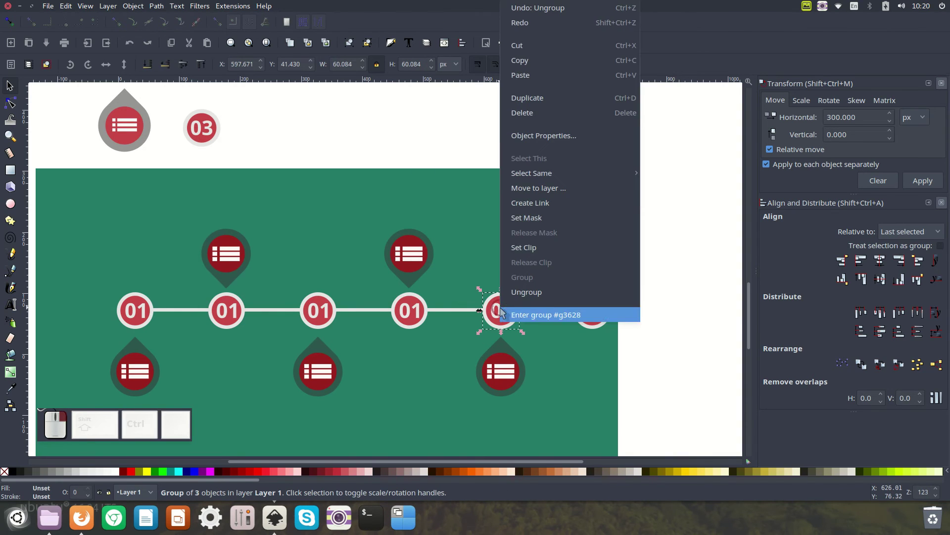
{"action": "left_click", "coordinate": [547, 292]}
{"action": "left_click", "coordinate": [592, 311]}
{"action": "right_click", "coordinate": [594, 311]}
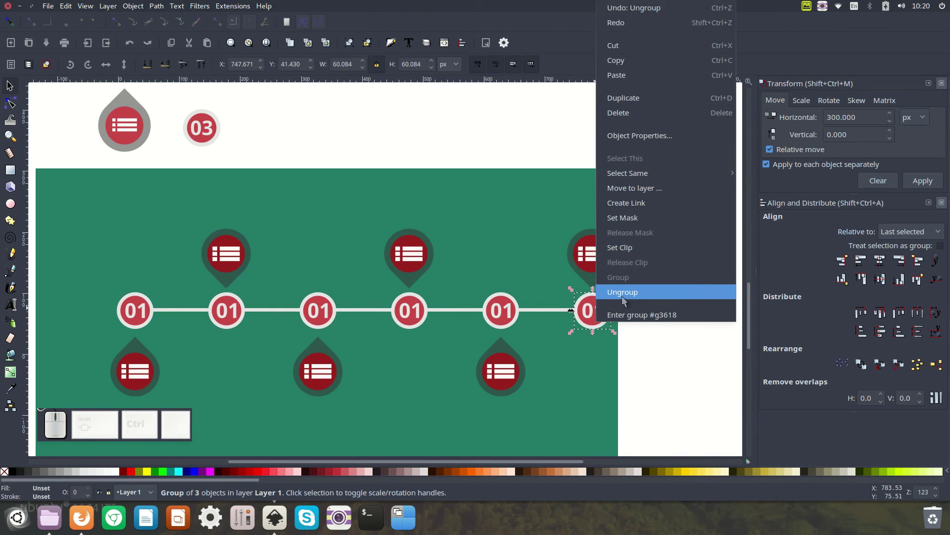
{"action": "left_click", "coordinate": [625, 292]}
{"action": "left_click", "coordinate": [706, 272]}
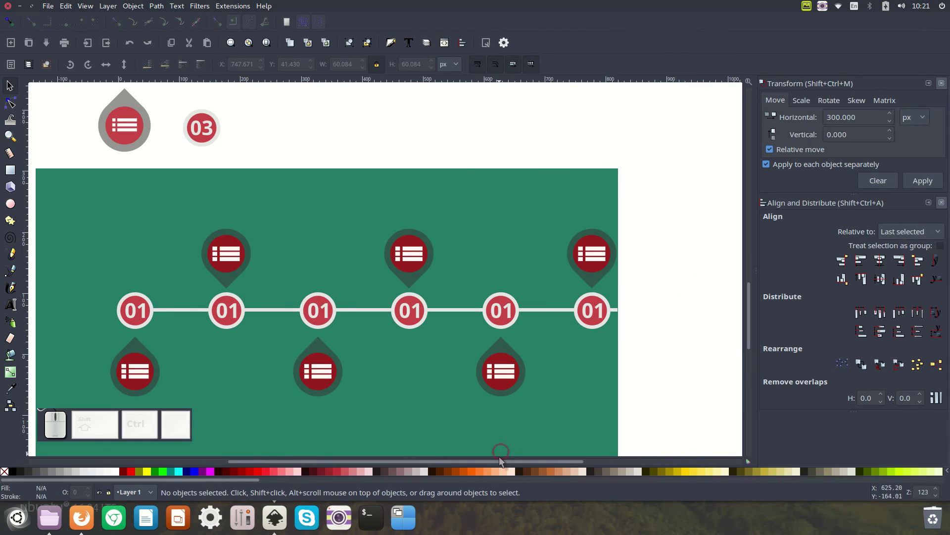
Step: Fill the first badge's inner circle with the turquoise sampled from the colour swatches beside the slide
{"action": "left_click_drag", "start_coordinate": [502, 461], "coordinate": [401, 464]}
{"action": "scroll", "coordinate": [403, 435], "scroll_direction": "down", "scroll_amount": 2}
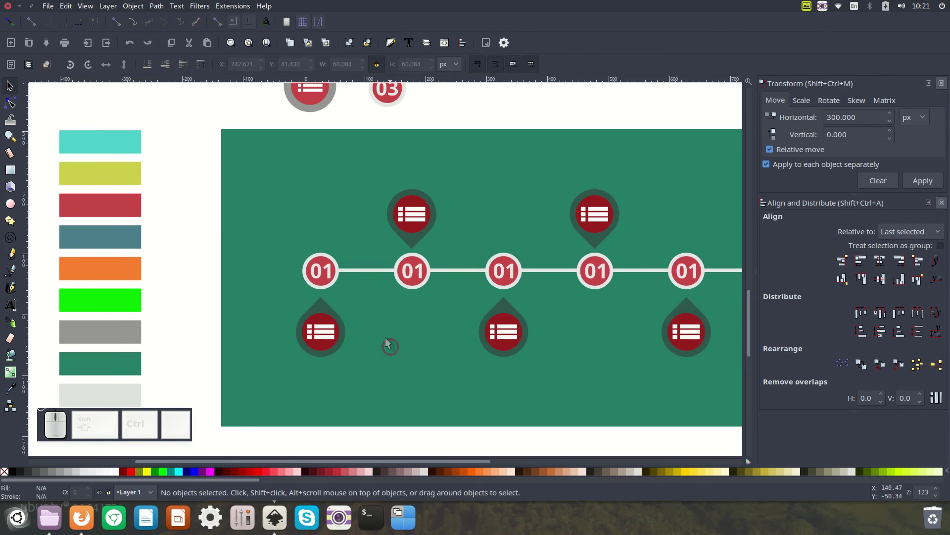
{"action": "left_click", "coordinate": [322, 262]}
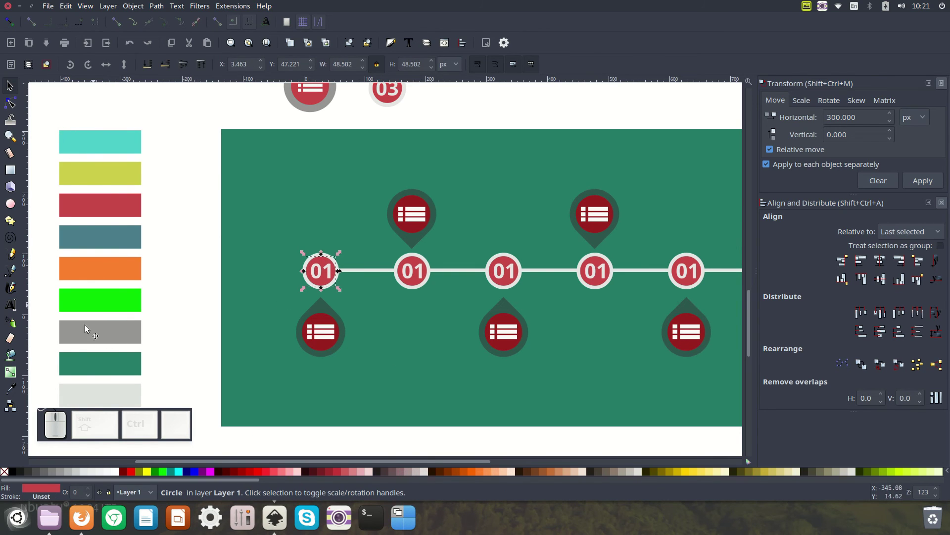
{"action": "left_click", "coordinate": [11, 389]}
{"action": "left_click", "coordinate": [98, 145]}
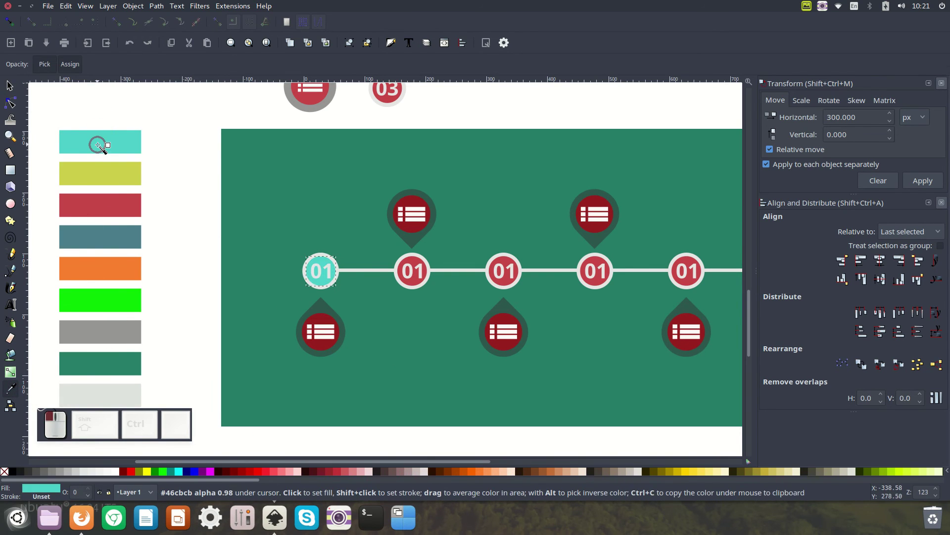
{"action": "left_click", "coordinate": [10, 85]}
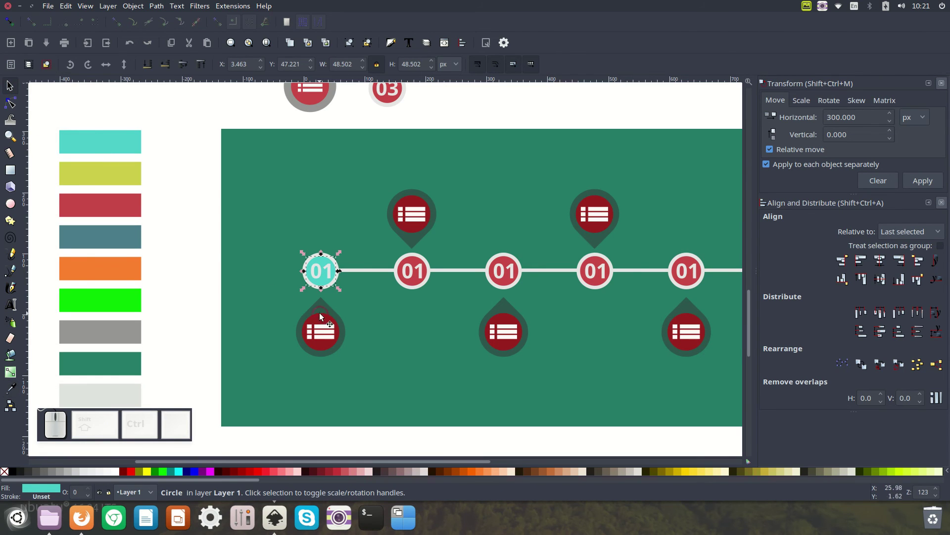
Step: Check the reference slide's pin colours and fill the inner circle of the pin below the first badge with the turquoise swatch colour
{"action": "left_click", "coordinate": [319, 313]}
{"action": "scroll", "coordinate": [313, 256], "scroll_direction": "up", "scroll_amount": 10}
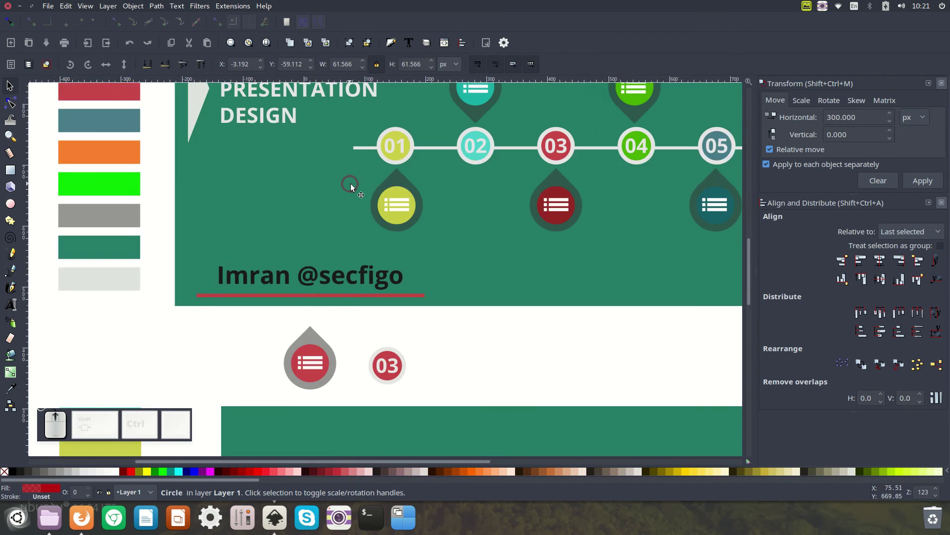
{"action": "scroll", "coordinate": [351, 188], "scroll_direction": "up", "scroll_amount": 1}
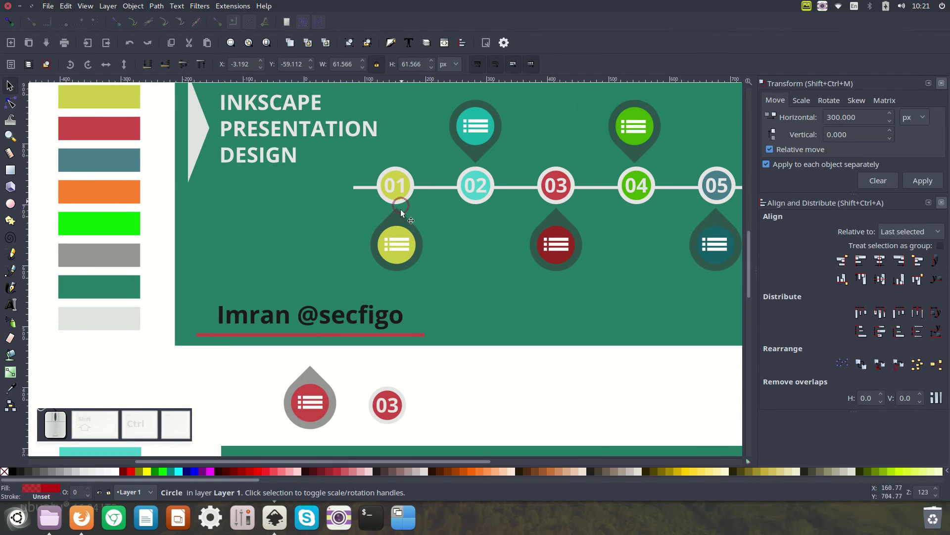
{"action": "scroll", "coordinate": [352, 277], "scroll_direction": "down", "scroll_amount": 12}
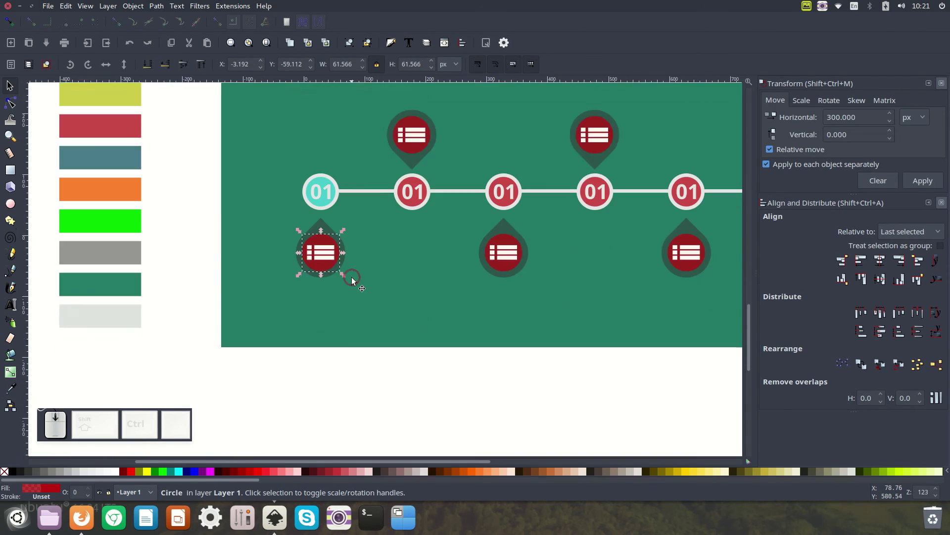
{"action": "scroll", "coordinate": [340, 251], "scroll_direction": "up", "scroll_amount": 3}
{"action": "scroll", "coordinate": [88, 246], "scroll_direction": "up", "scroll_amount": 2}
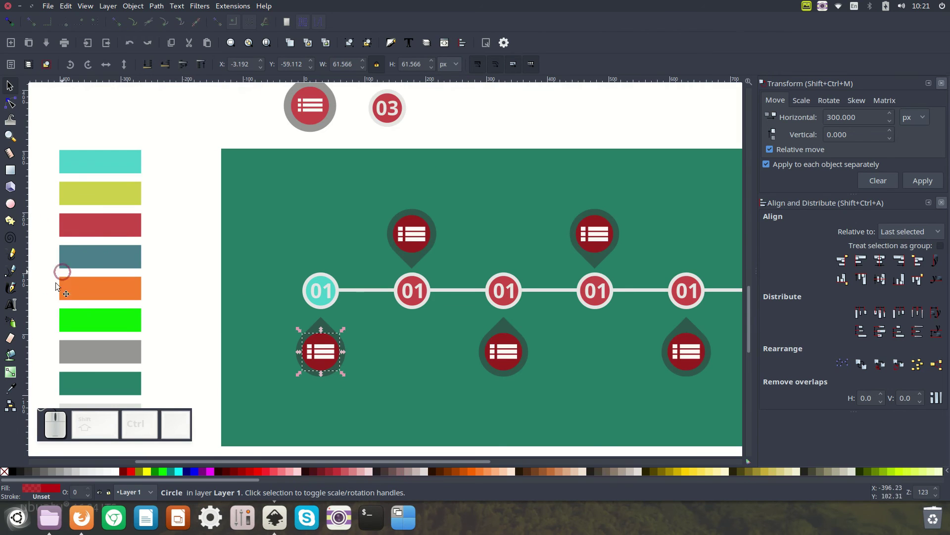
{"action": "scroll", "coordinate": [32, 342], "scroll_direction": "down", "scroll_amount": 1}
{"action": "left_click", "coordinate": [12, 387]}
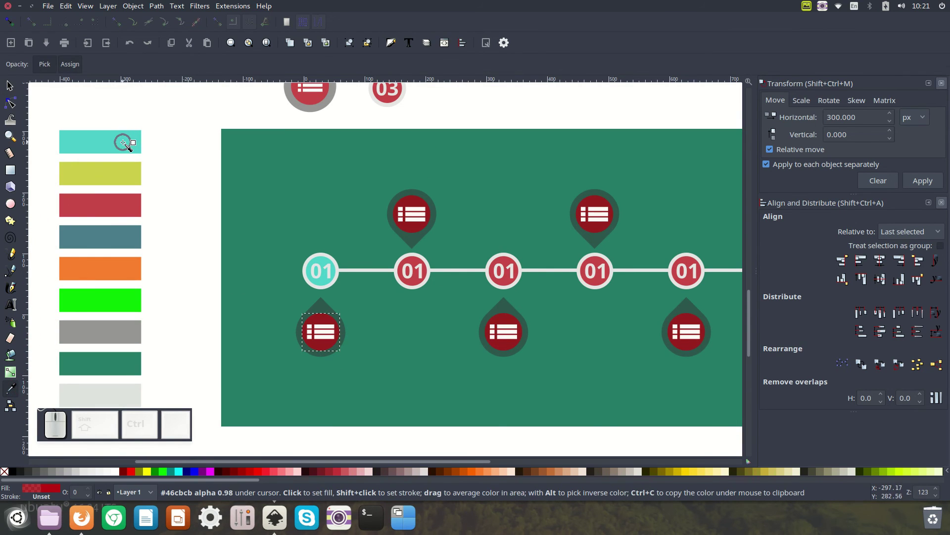
{"action": "left_click", "coordinate": [121, 141]}
{"action": "left_click", "coordinate": [10, 87]}
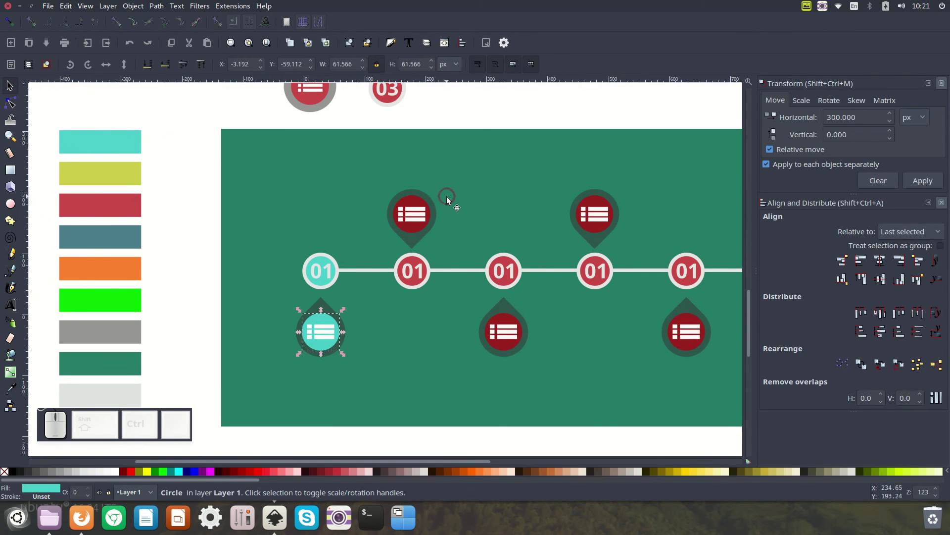
Step: Fill the inner circles of the second badge and the pin above it with the sampled yellow-green swatch colour
{"action": "left_click", "coordinate": [415, 201]}
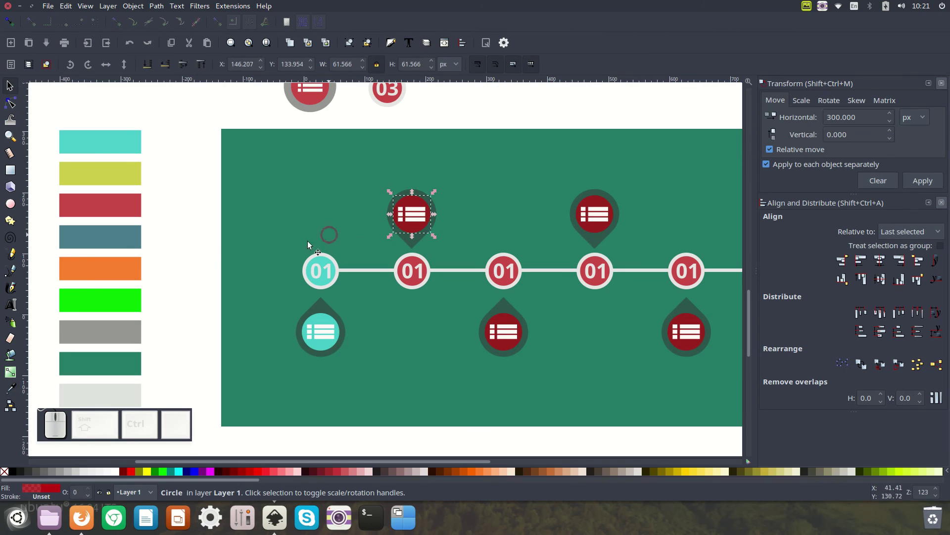
{"action": "left_click", "coordinate": [12, 389]}
{"action": "left_click", "coordinate": [88, 179]}
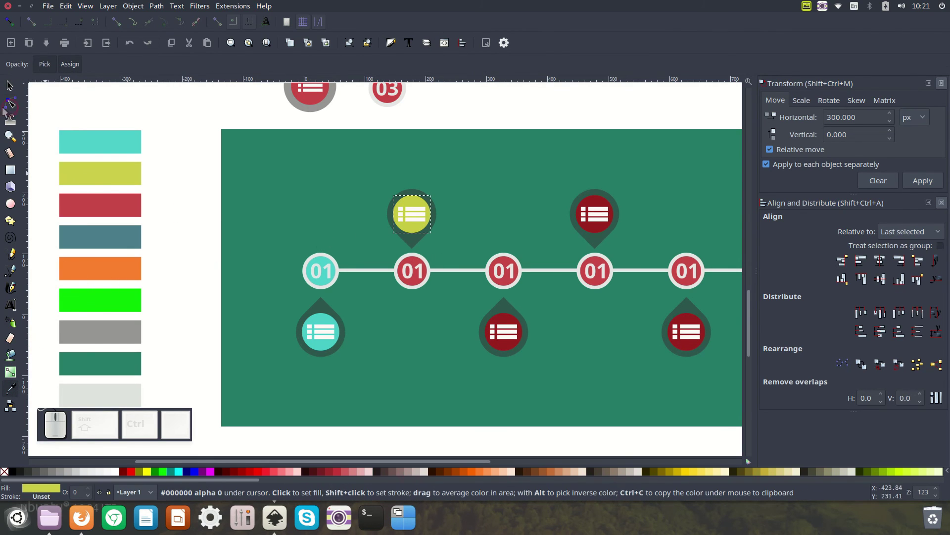
{"action": "left_click", "coordinate": [10, 86]}
{"action": "left_click", "coordinate": [413, 257]}
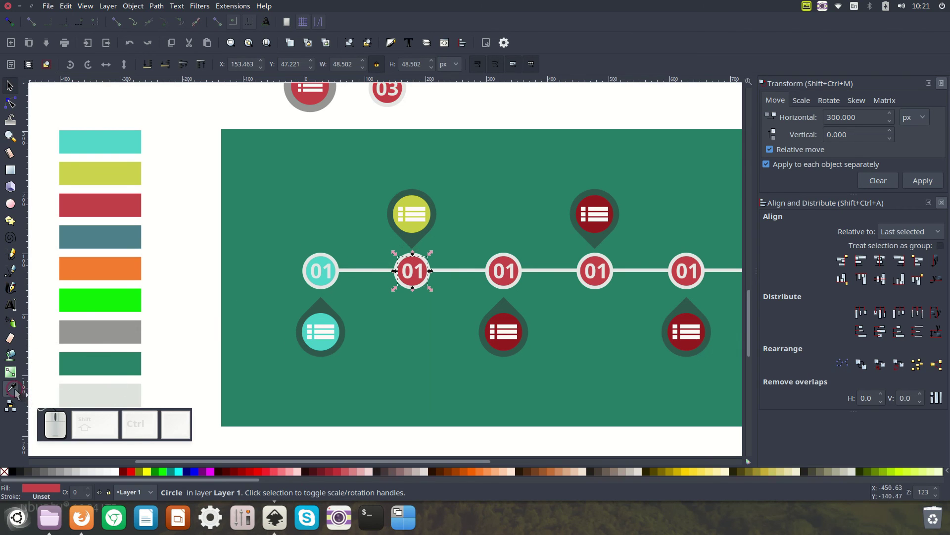
{"action": "left_click", "coordinate": [11, 388]}
{"action": "left_click", "coordinate": [89, 173]}
{"action": "left_click", "coordinate": [9, 88]}
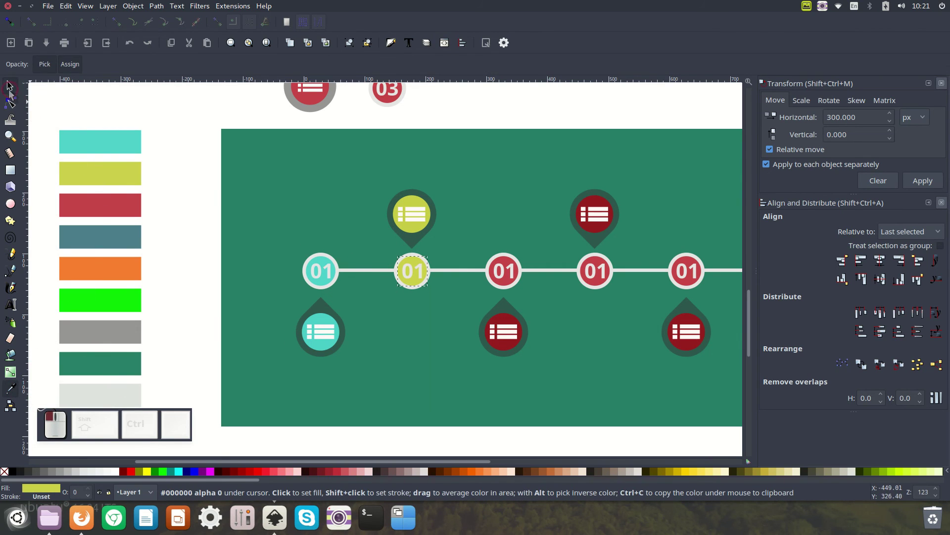
{"action": "left_click", "coordinate": [506, 261]}
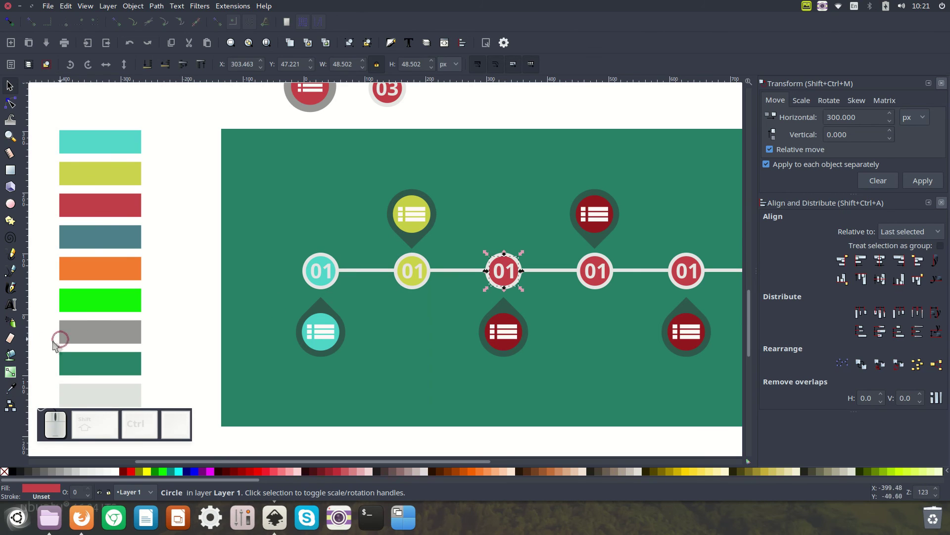
{"action": "left_click", "coordinate": [11, 388]}
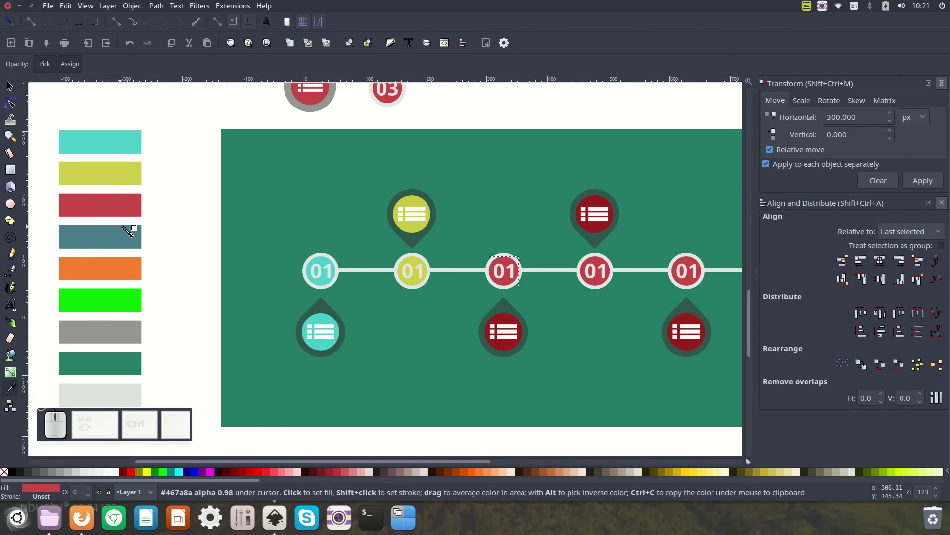
{"action": "left_click", "coordinate": [10, 85]}
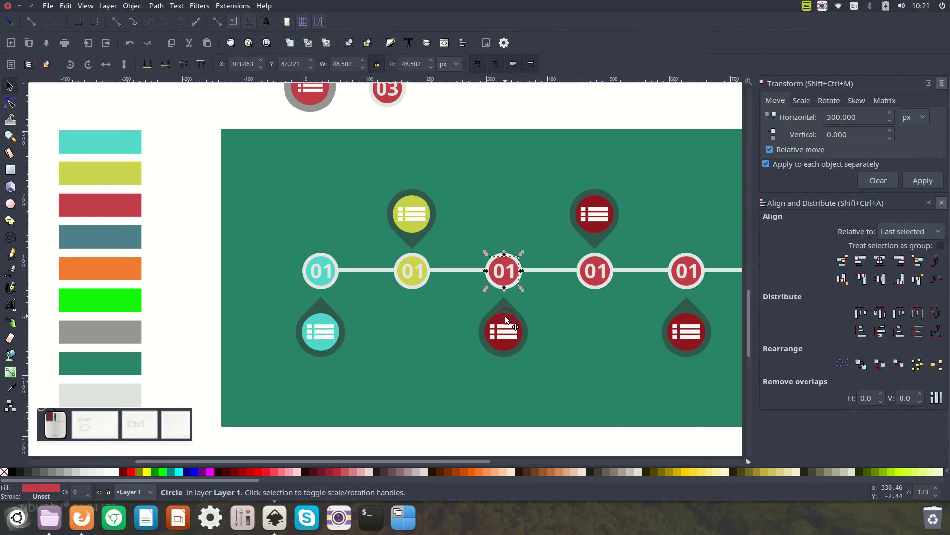
Step: Fill the inner circle of the pin below the third badge with the sampled red swatch colour
{"action": "left_click", "coordinate": [507, 319]}
{"action": "left_click", "coordinate": [11, 389]}
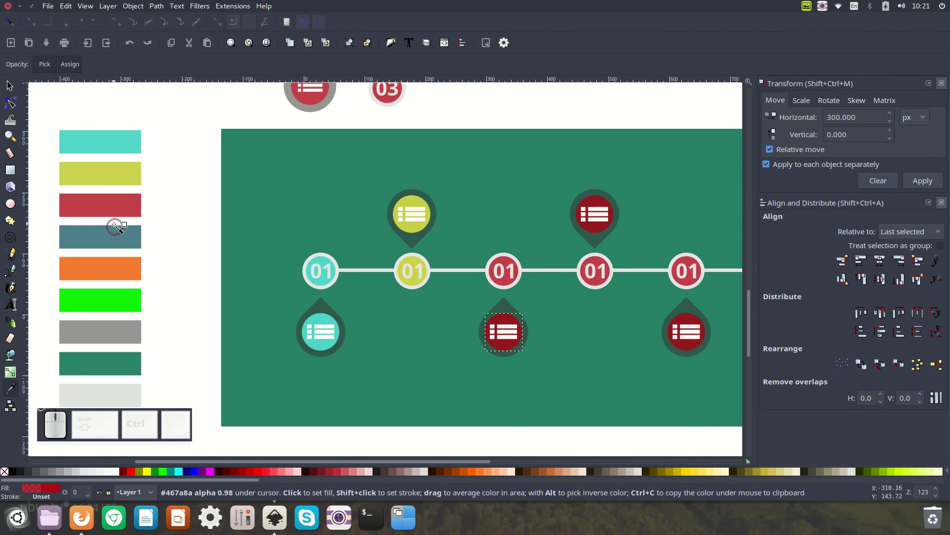
{"action": "left_click", "coordinate": [116, 210]}
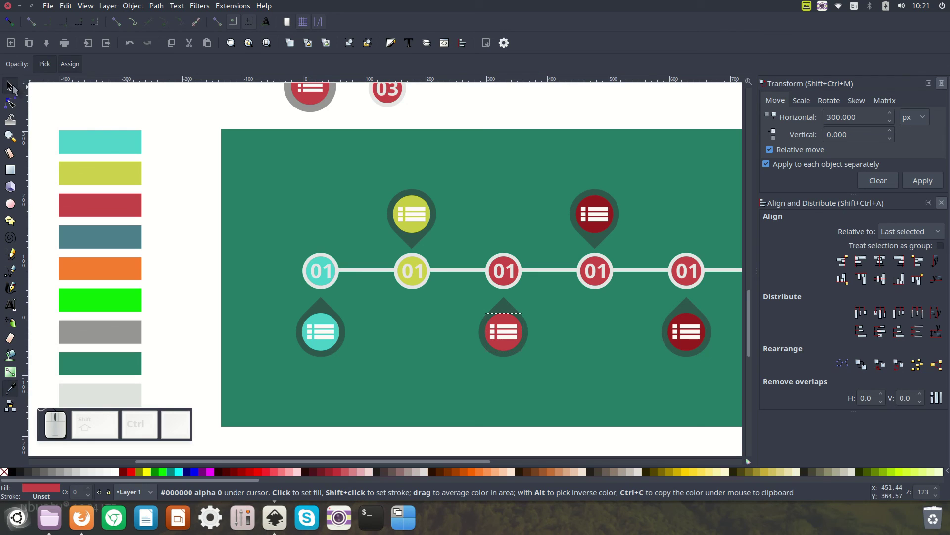
{"action": "left_click", "coordinate": [10, 85]}
Step: Fill the inner circle of the pin above the fourth badge with the sampled steel-blue swatch colour
{"action": "left_click", "coordinate": [579, 197]}
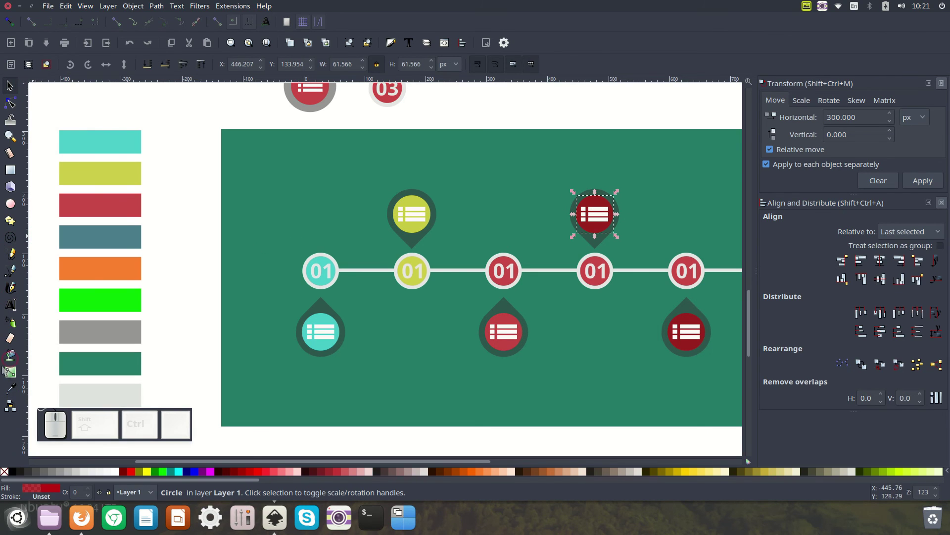
{"action": "left_click", "coordinate": [9, 390]}
{"action": "left_click", "coordinate": [99, 242]}
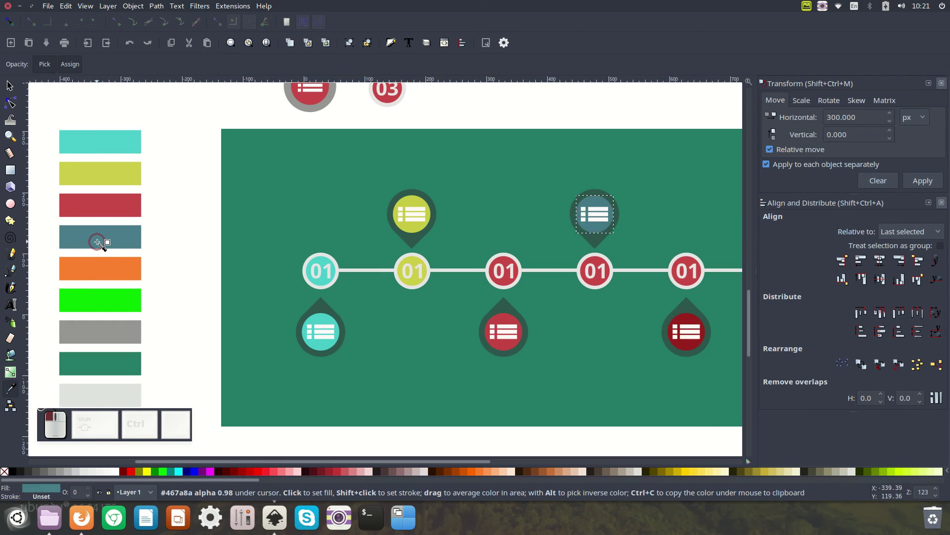
Step: Fill the inner circle of the fourth badge with the sampled steel-blue swatch colour
{"action": "left_click", "coordinate": [10, 85]}
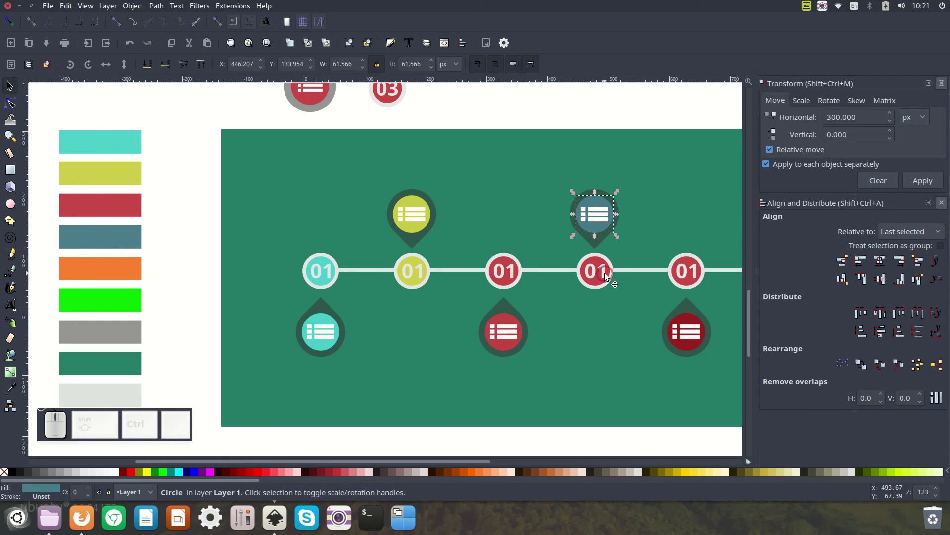
{"action": "left_click", "coordinate": [595, 259]}
{"action": "left_click", "coordinate": [10, 389]}
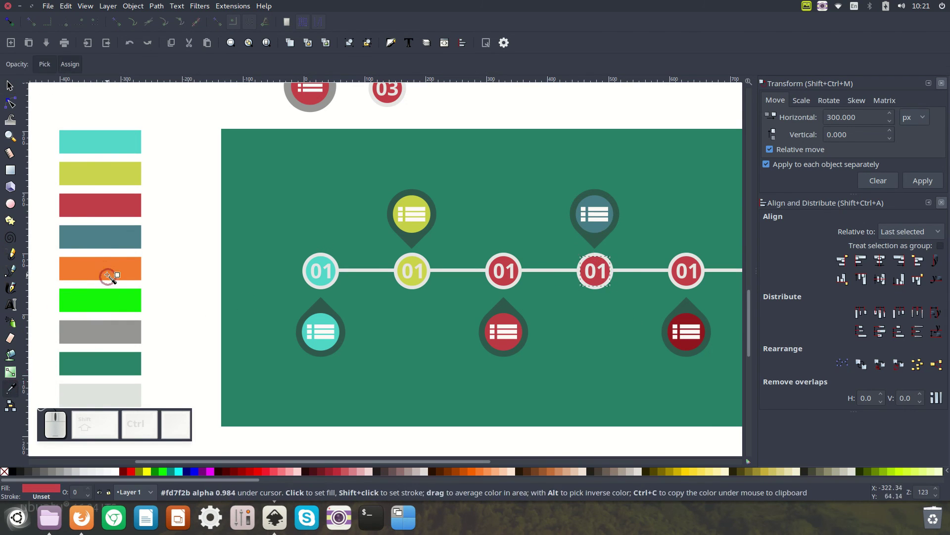
{"action": "left_click", "coordinate": [113, 243]}
{"action": "left_click", "coordinate": [10, 85]}
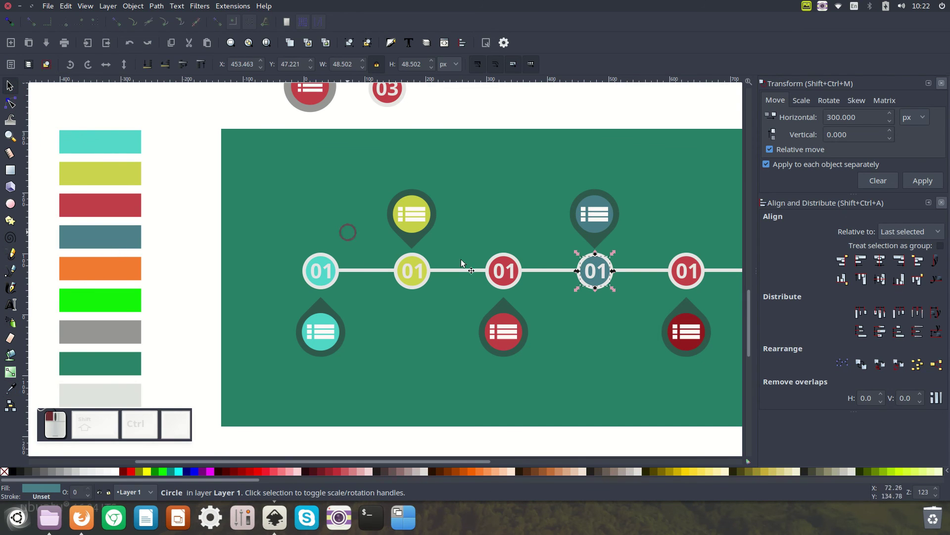
Step: Fill the inner circles of the fifth badge and the pin below it with the sampled orange swatch colour
{"action": "left_click", "coordinate": [699, 273]}
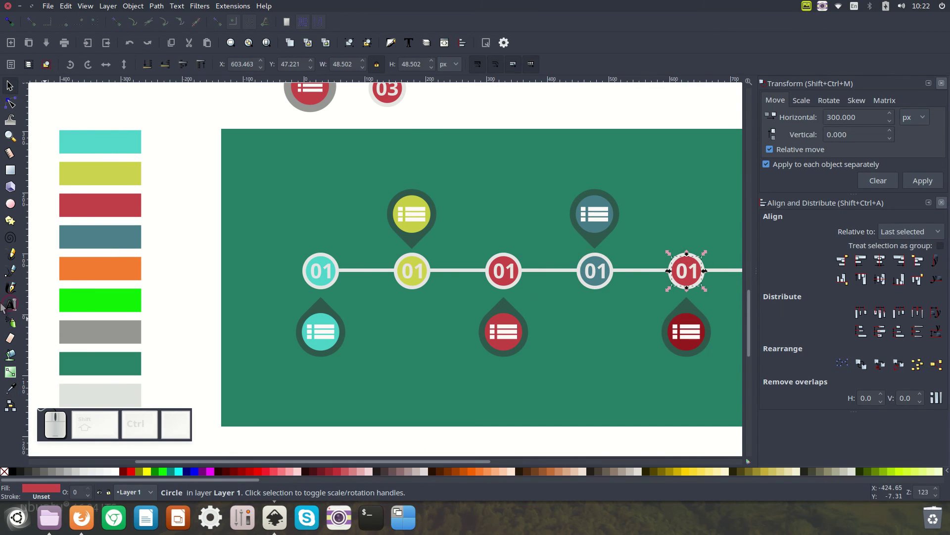
{"action": "left_click", "coordinate": [10, 388]}
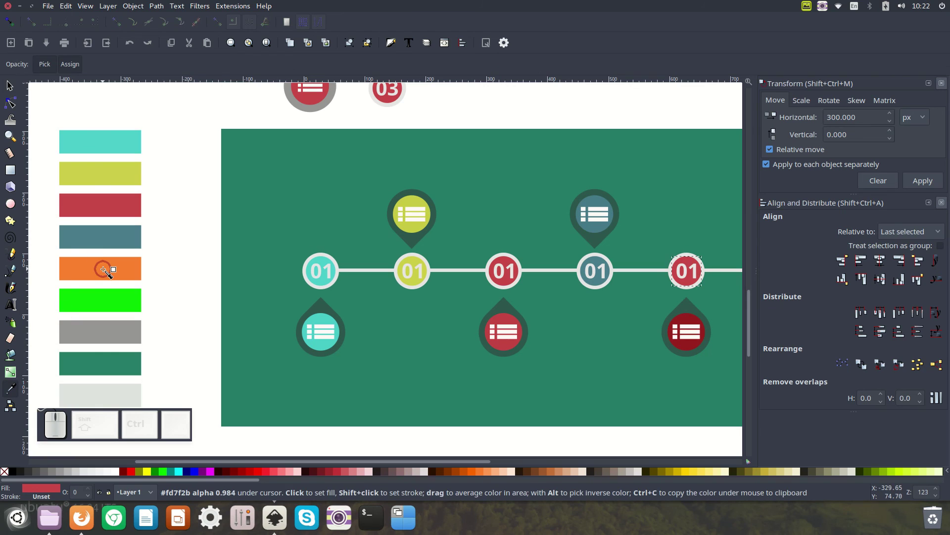
{"action": "left_click", "coordinate": [104, 271]}
{"action": "left_click", "coordinate": [10, 85]}
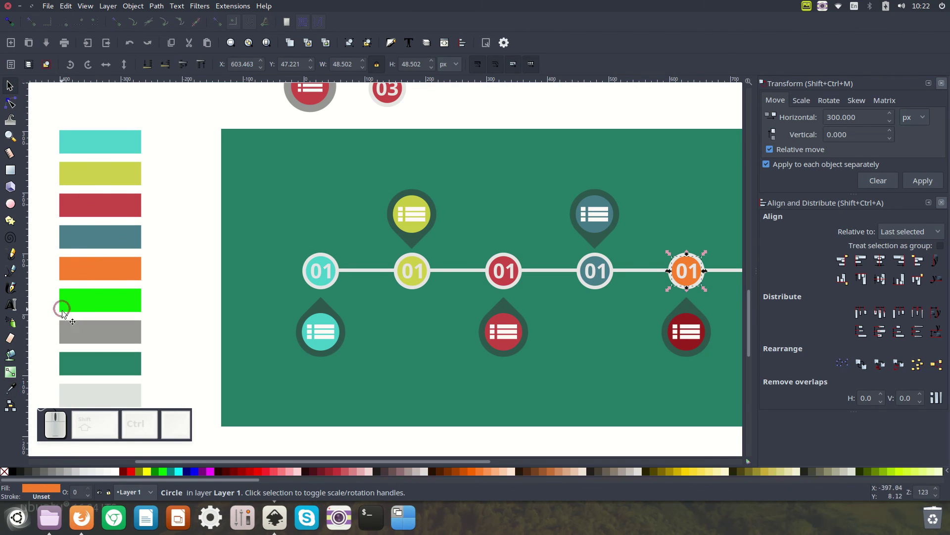
{"action": "left_click", "coordinate": [702, 329]}
{"action": "left_click_drag", "start_coordinate": [456, 461], "coordinate": [482, 466]}
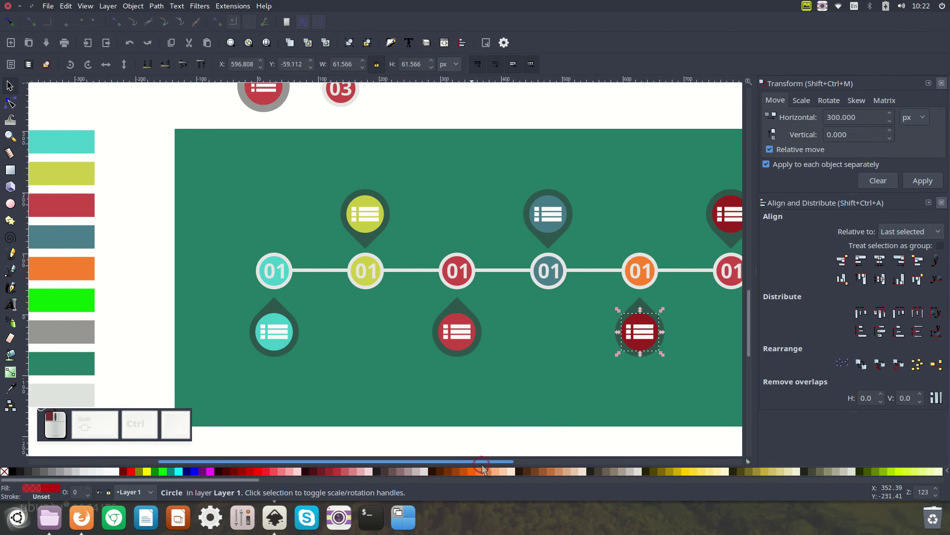
{"action": "left_click", "coordinate": [10, 389]}
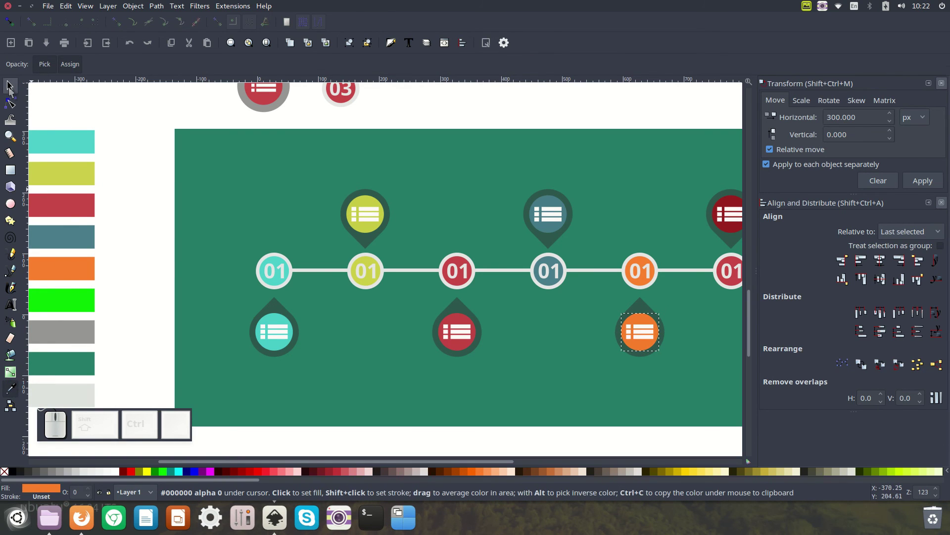
{"action": "left_click", "coordinate": [9, 87]}
Step: Fill the inner circles of the sixth badge and the pin above it with the sampled bright green swatch colour
{"action": "left_click", "coordinate": [724, 201]}
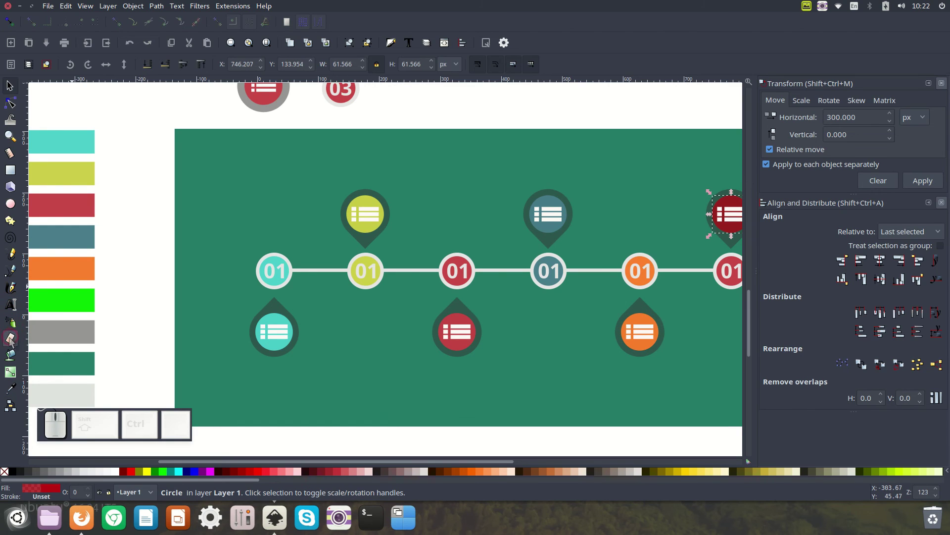
{"action": "left_click", "coordinate": [10, 388]}
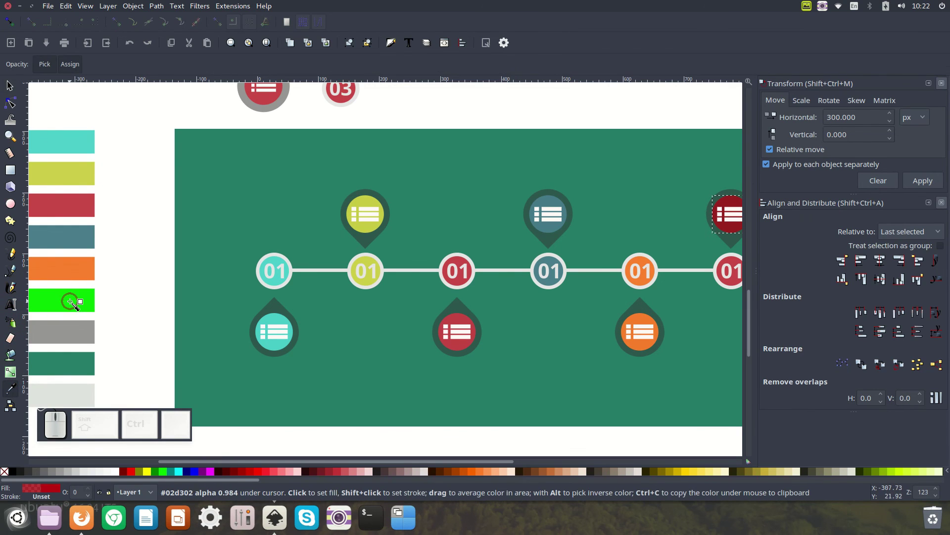
{"action": "left_click", "coordinate": [70, 302]}
{"action": "left_click", "coordinate": [10, 85]}
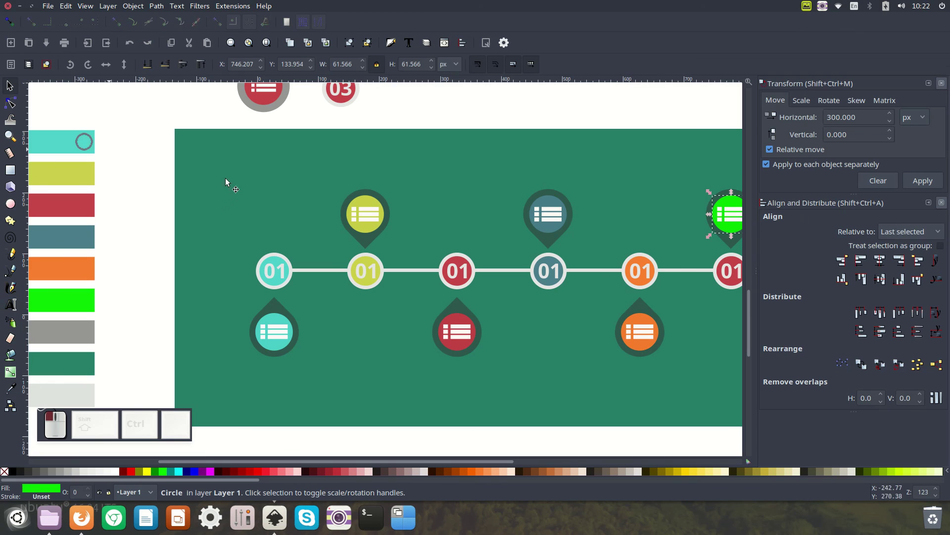
{"action": "left_click", "coordinate": [720, 264]}
{"action": "left_click", "coordinate": [10, 388]}
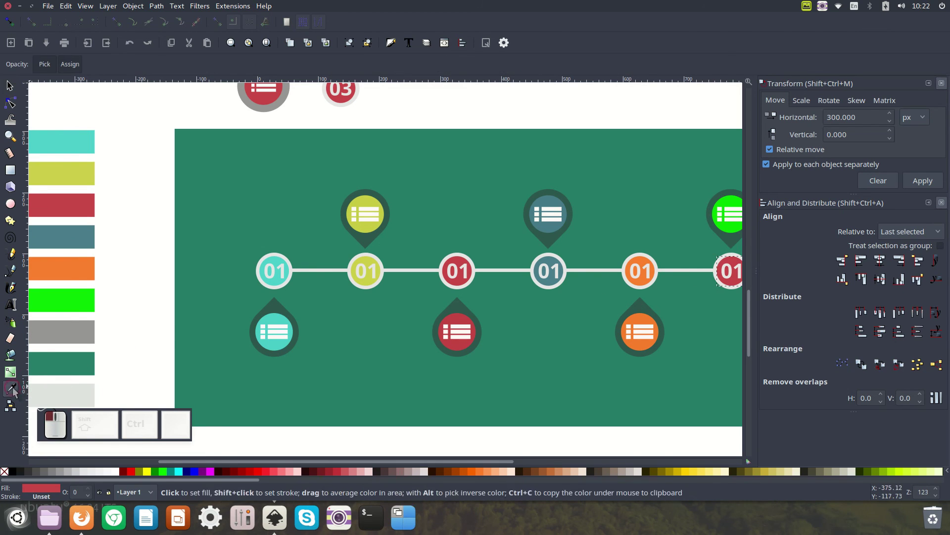
{"action": "left_click", "coordinate": [68, 309]}
{"action": "scroll", "coordinate": [651, 416], "scroll_direction": "down", "scroll_amount": 1, "text": "ctrl"}
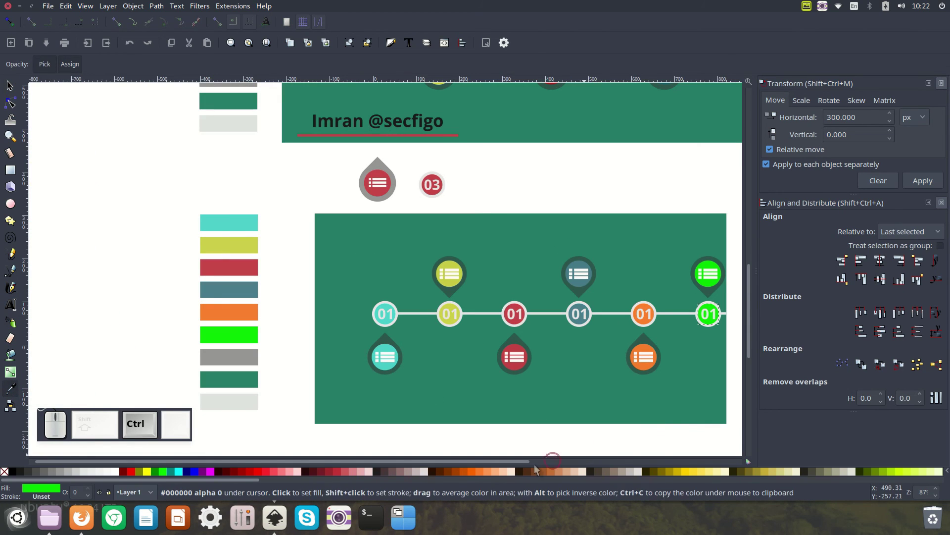
{"action": "scroll", "coordinate": [545, 461], "scroll_direction": "right", "scroll_amount": 2}
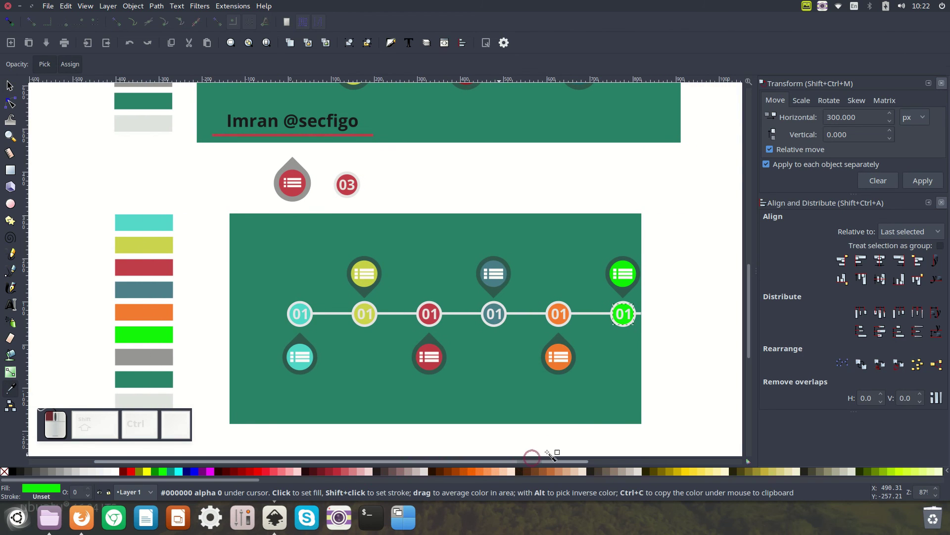
{"action": "scroll", "coordinate": [656, 404], "scroll_direction": "up", "scroll_amount": 5}
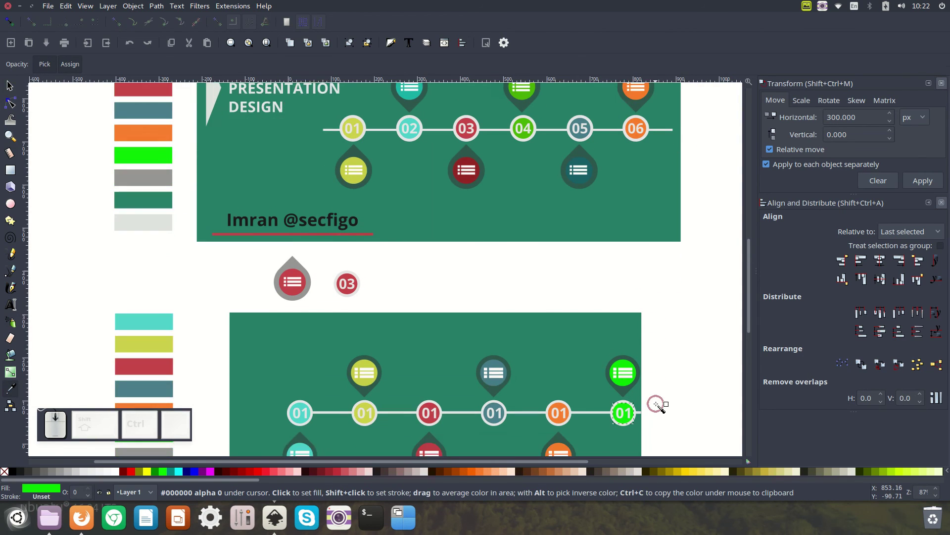
{"action": "scroll", "coordinate": [658, 403], "scroll_direction": "down", "scroll_amount": 3}
{"action": "mouse_move", "coordinate": [681, 274]}
{"action": "left_mouse_down"}
{"action": "mouse_move", "coordinate": [643, 300]}
{"action": "mouse_move", "coordinate": [159, 425]}
{"action": "mouse_move", "coordinate": [233, 409]}
{"action": "mouse_move", "coordinate": [218, 379]}
{"action": "left_mouse_up"}
{"action": "left_click", "coordinate": [213, 371]}
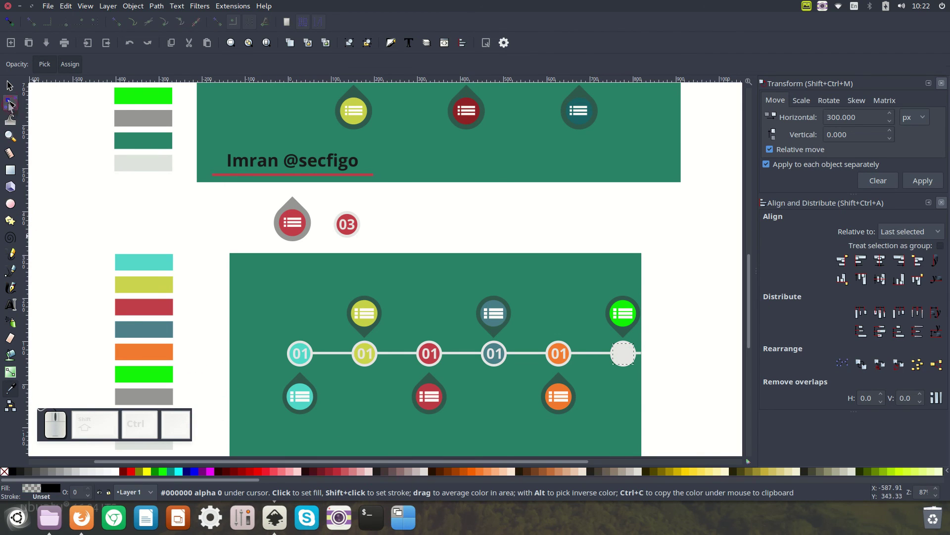
{"action": "key", "text": "ctrl+z"}
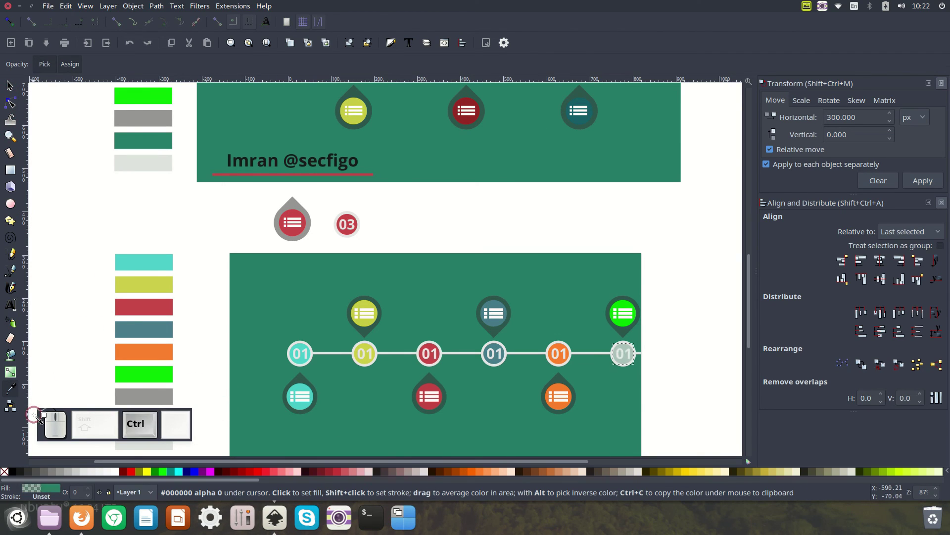
{"action": "key", "text": "ctrl+z"}
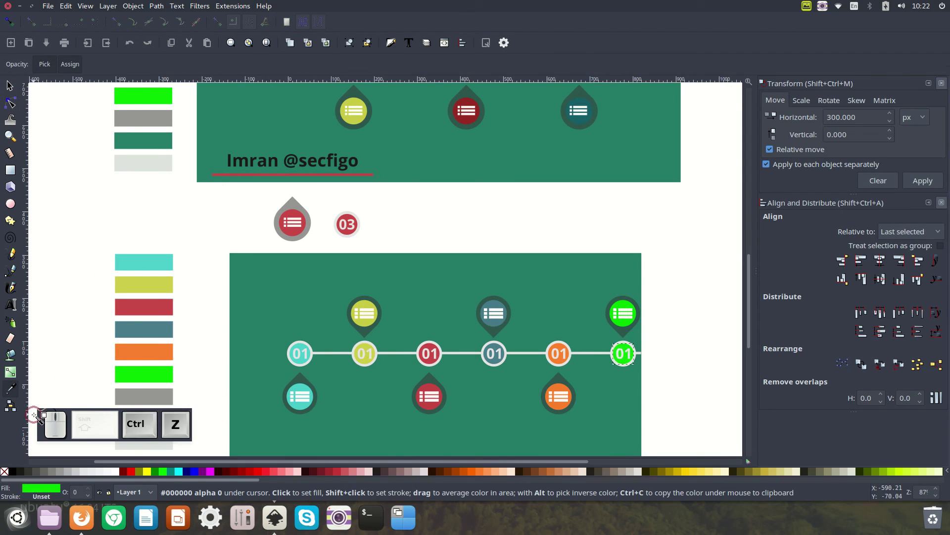
Step: Move the timeline line with all its badges and pins about 32 px left and 5 px down within the green slide
{"action": "left_click", "coordinate": [10, 85]}
{"action": "scroll", "coordinate": [222, 243], "scroll_direction": "down", "scroll_amount": 1}
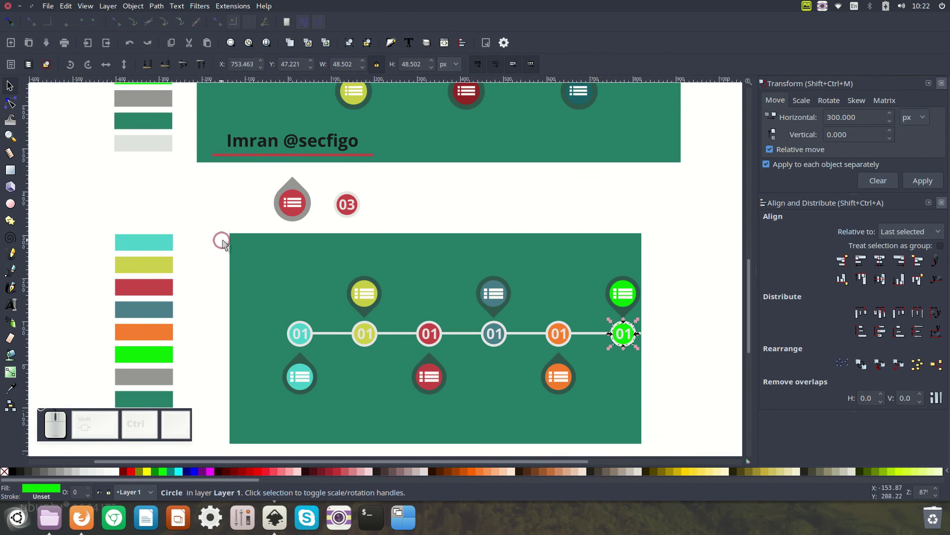
{"action": "left_click_drag", "start_coordinate": [222, 240], "coordinate": [699, 422]}
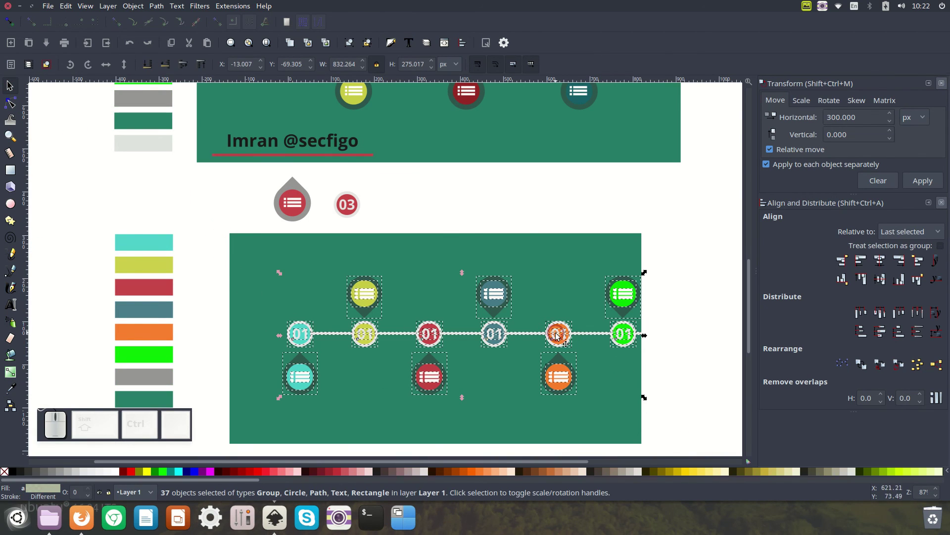
{"action": "left_click_drag", "start_coordinate": [555, 332], "coordinate": [543, 335]}
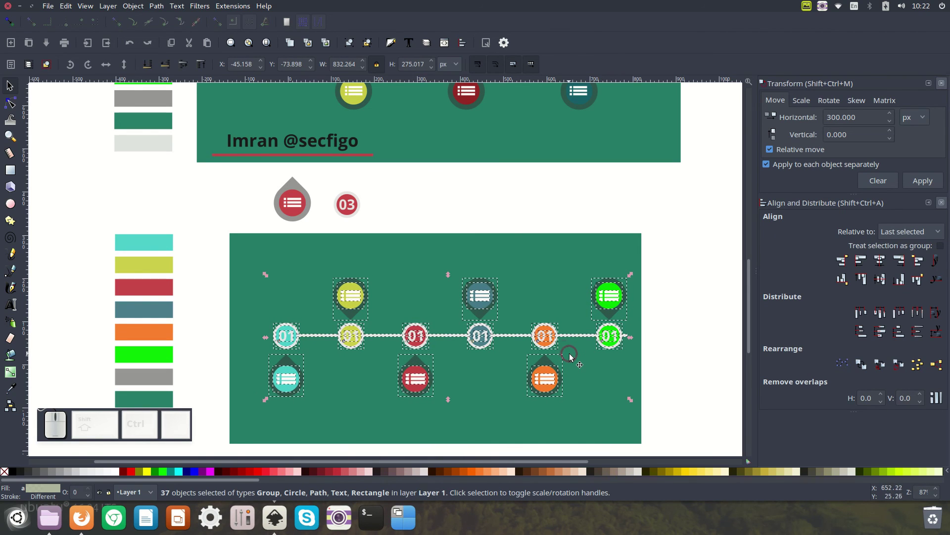
{"action": "key", "text": "ctrl"}
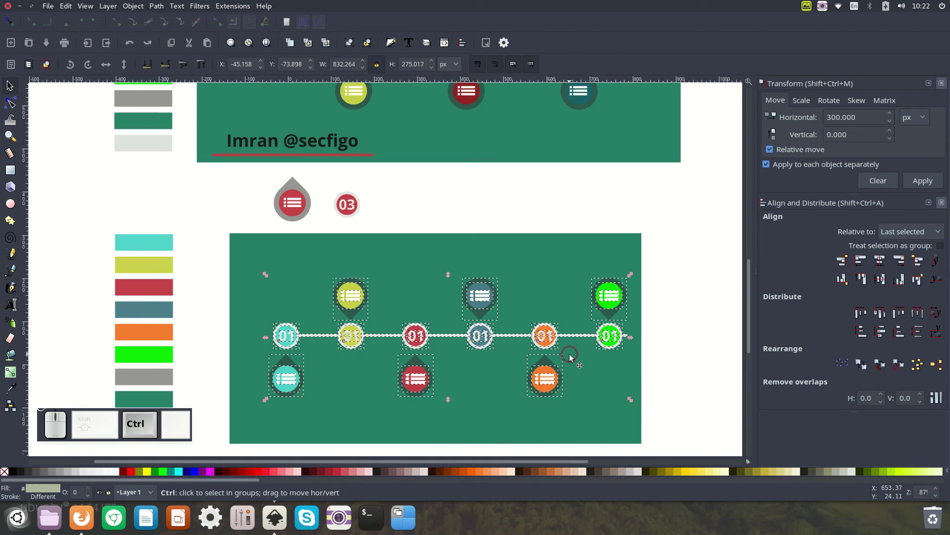
{"action": "left_click", "coordinate": [707, 357]}
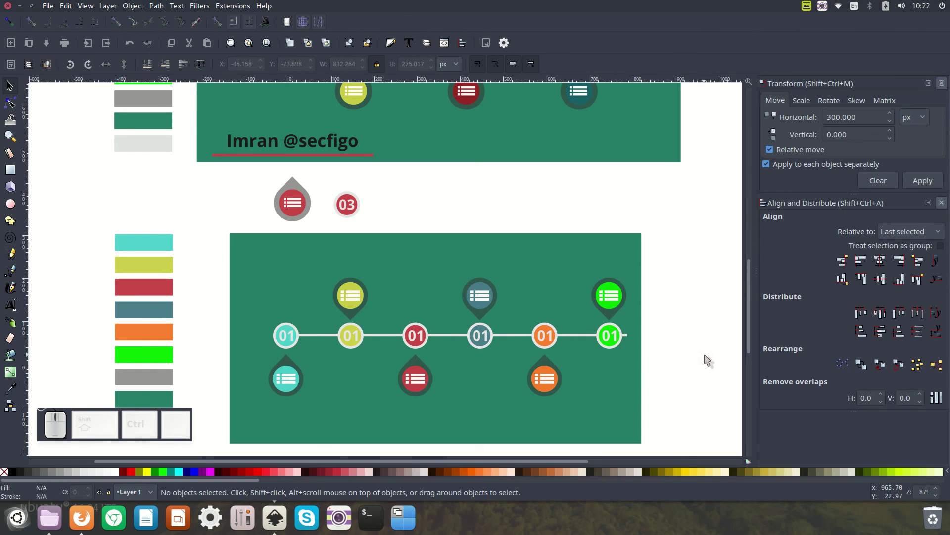
Step: Change the number text in the second, yellow-green badge to 02
{"action": "left_click", "coordinate": [350, 339]}
{"action": "left_click", "coordinate": [350, 338]}
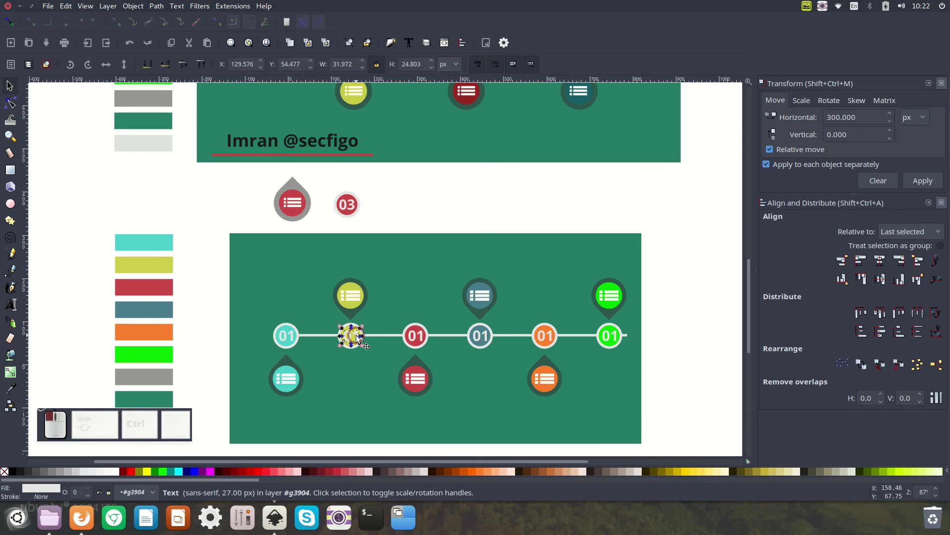
{"action": "double_click", "coordinate": [353, 337]}
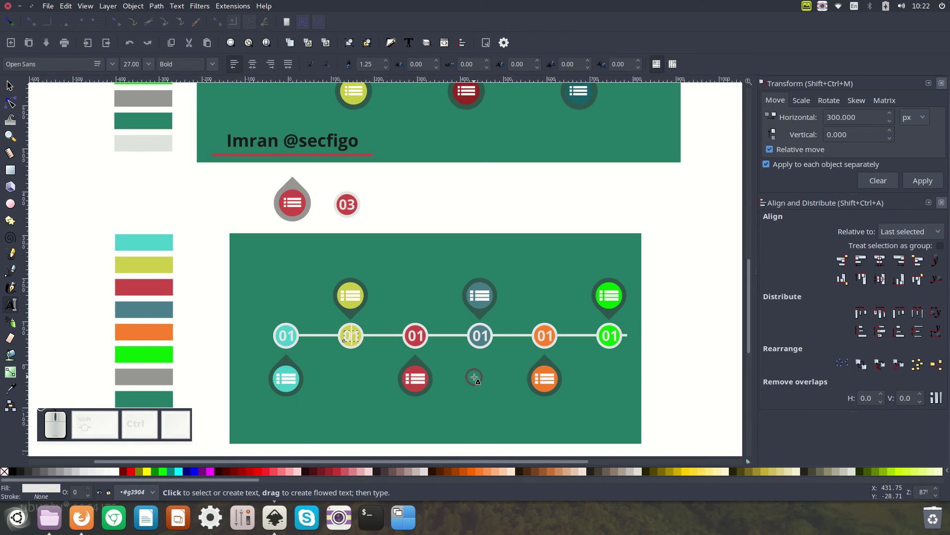
{"action": "key", "text": "BackSpace"}
{"action": "type", "text": "2"}
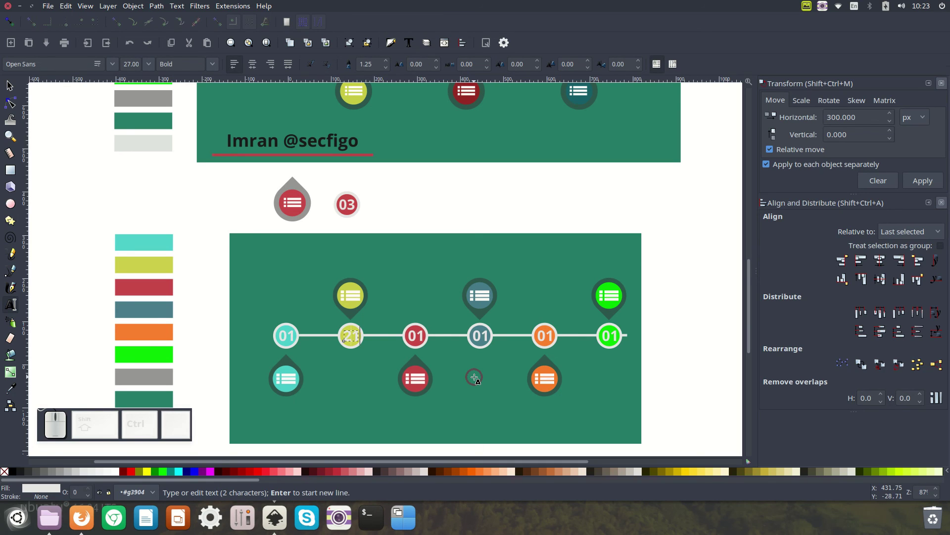
{"action": "key", "text": "BackSpace"}
{"action": "type", "text": "02"}
Step: Change the number text in the red third badge to 03 and in the steel-blue fourth badge to 04
{"action": "left_click", "coordinate": [418, 336]}
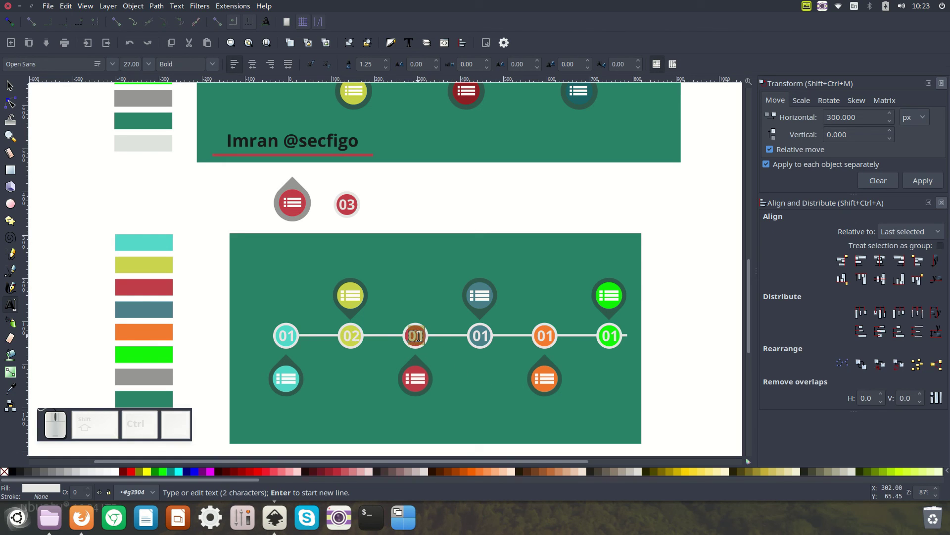
{"action": "type", "text": "03"}
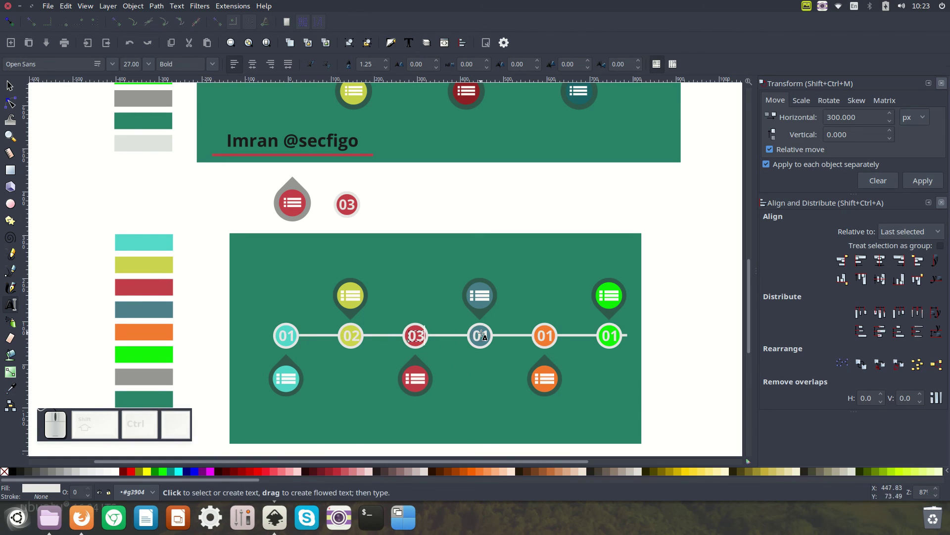
{"action": "left_click", "coordinate": [482, 336]}
{"action": "left_click", "coordinate": [482, 338]}
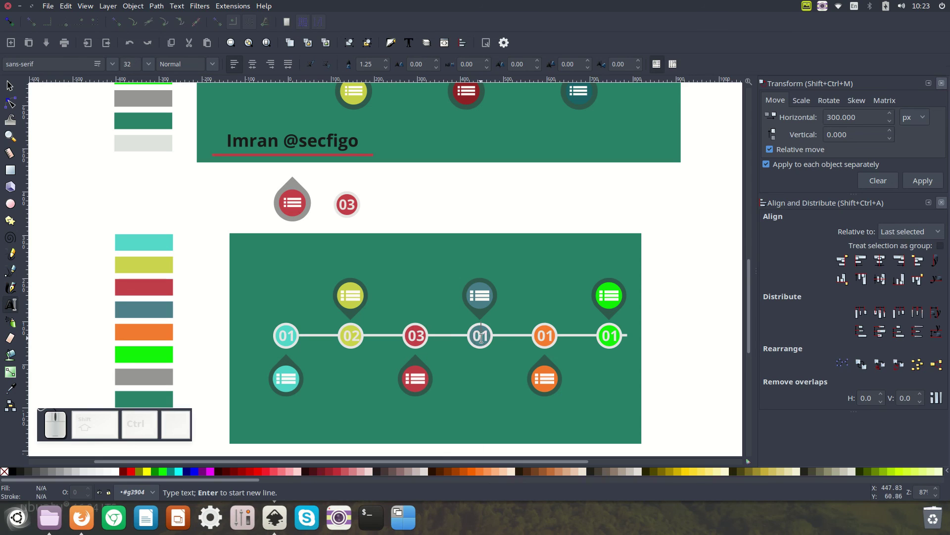
{"action": "left_click_drag", "start_coordinate": [472, 337], "coordinate": [492, 336]}
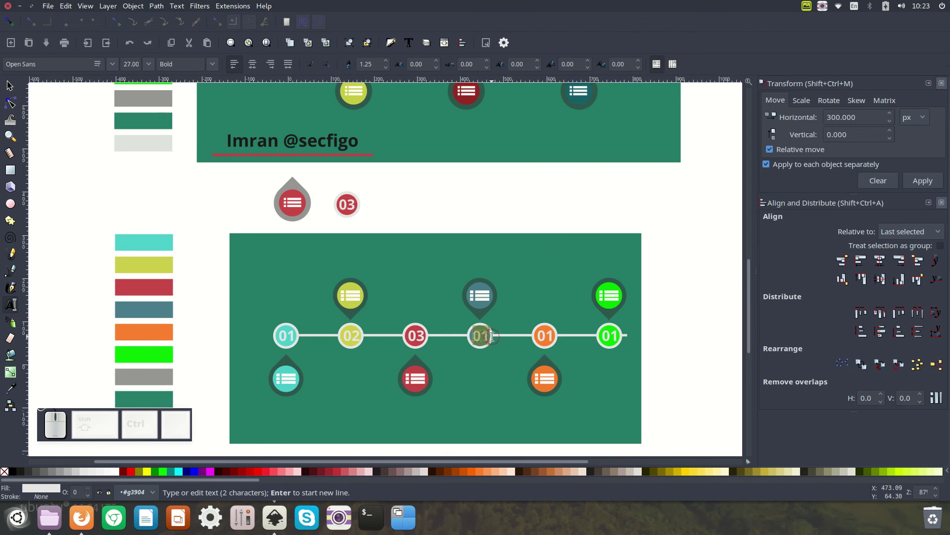
{"action": "type", "text": "04"}
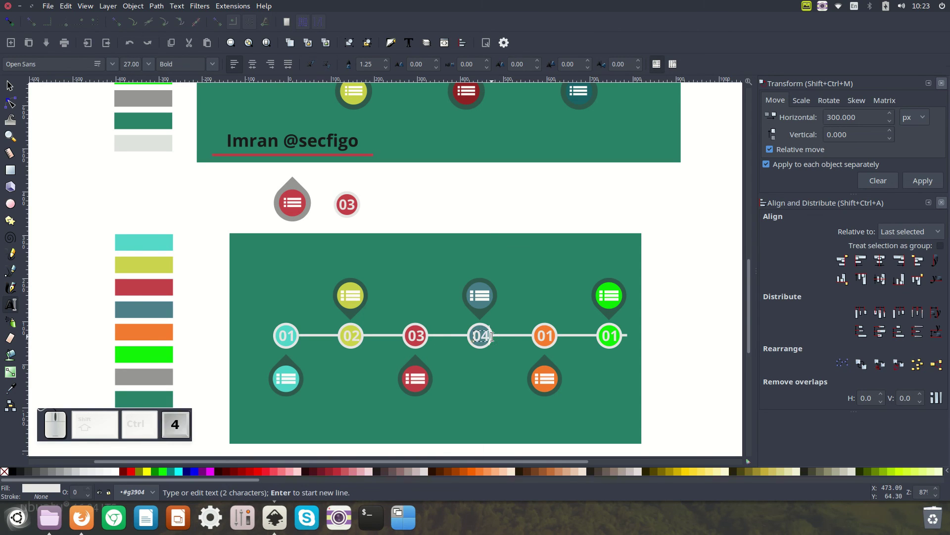
Step: Change the number text in the orange fifth badge to 05 and in the green sixth badge to 06, leaving nothing selected
{"action": "left_click", "coordinate": [548, 336]}
{"action": "type", "text": "05"}
{"action": "left_click_drag", "start_coordinate": [601, 335], "coordinate": [617, 336]}
{"action": "type", "text": "06"}
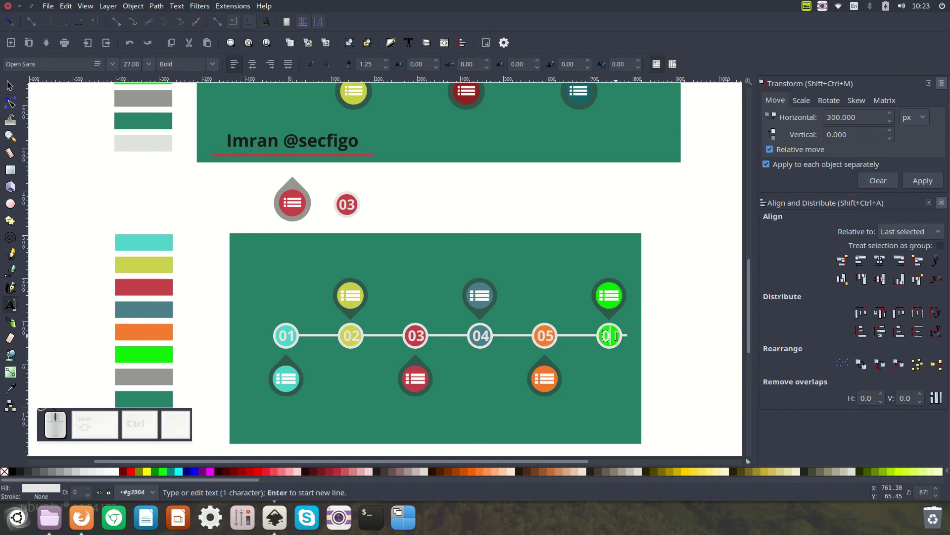
{"action": "left_click", "coordinate": [10, 87]}
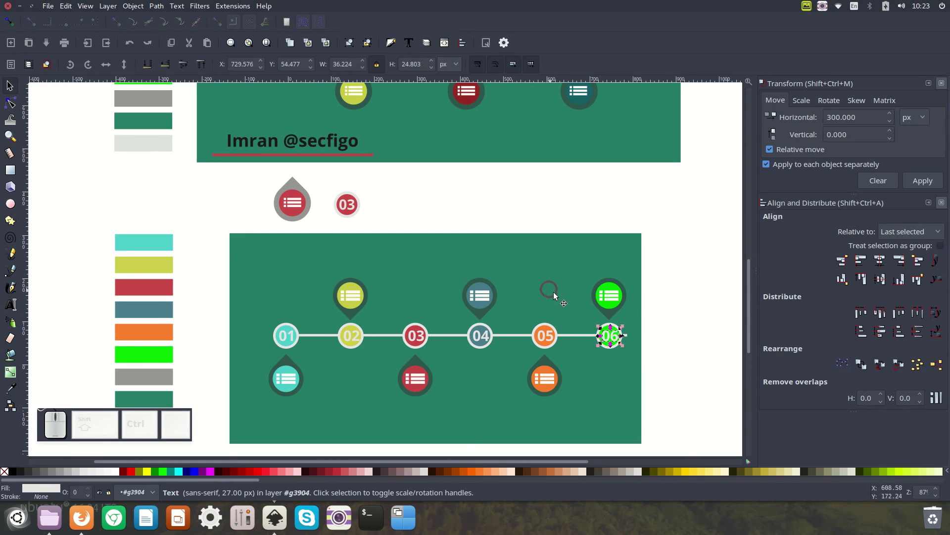
{"action": "left_click", "coordinate": [726, 317]}
{"action": "left_click", "coordinate": [703, 362]}
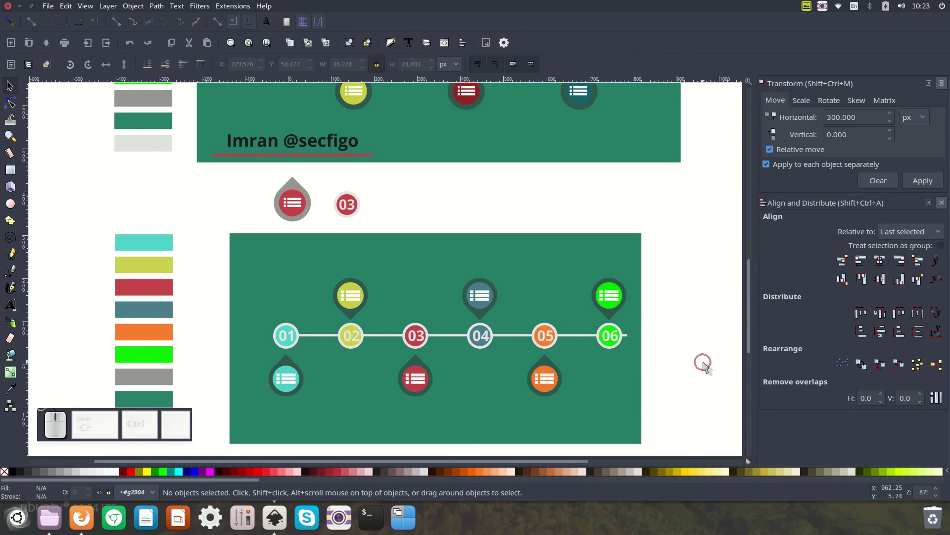
{"action": "scroll", "coordinate": [703, 363], "scroll_direction": "up", "scroll_amount": 3}
{"action": "scroll", "coordinate": [703, 363], "scroll_direction": "down", "scroll_amount": 2}
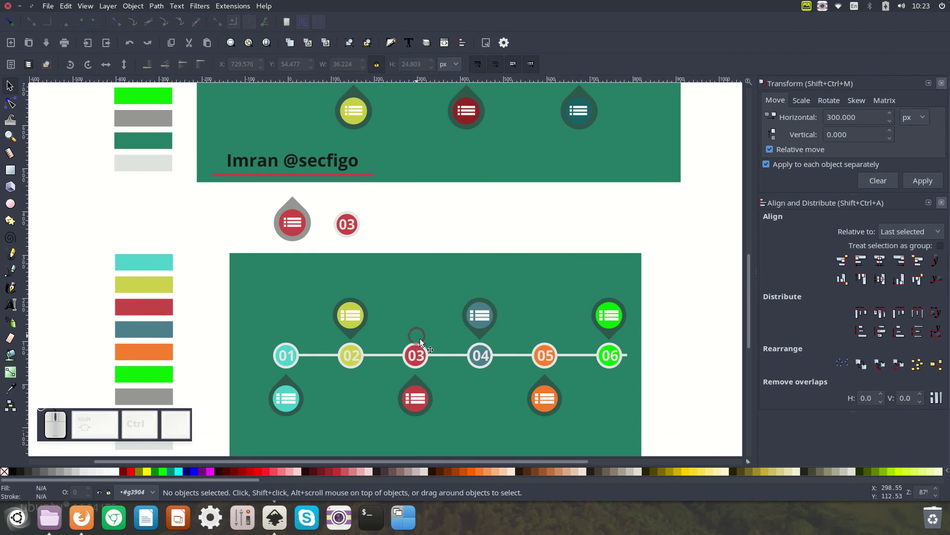
Step: Nudge the 04 number slightly left within the steel-blue badge, leaving nothing selected
{"action": "left_click_drag", "start_coordinate": [479, 355], "coordinate": [476, 354]}
{"action": "left_click", "coordinate": [685, 363]}
{"action": "scroll", "coordinate": [706, 266], "scroll_direction": "down", "scroll_amount": 2}
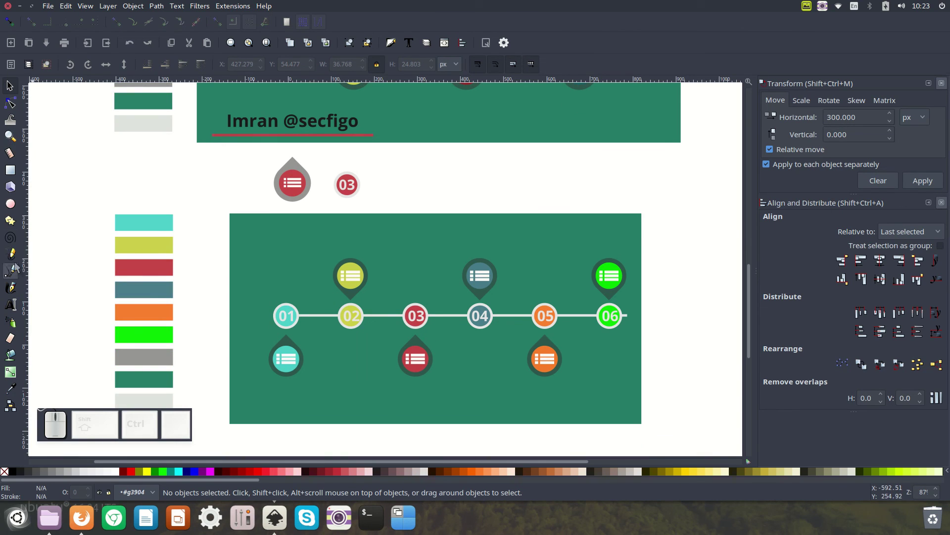
Step: Add a text line with the author's name and social handle below the timeline, near the green slide's lower edge
{"action": "left_click", "coordinate": [11, 305]}
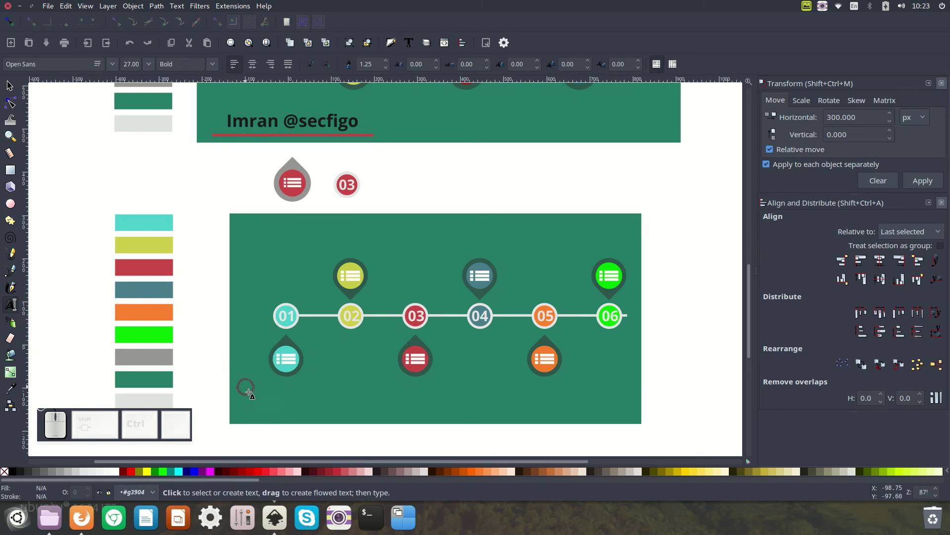
{"action": "left_click", "coordinate": [315, 402]}
{"action": "type", "text": "imran"}
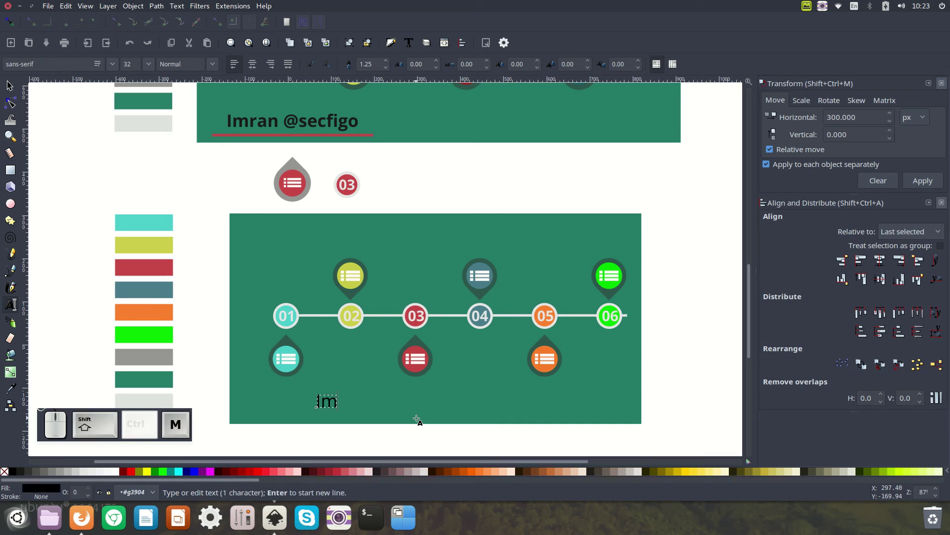
{"action": "key", "text": "BackSpace"}
{"action": "key", "text": "BackSpace"}
{"action": "key", "text": "BackSpace"}
{"action": "key", "text": "BackSpace"}
{"action": "key", "text": "BackSpace"}
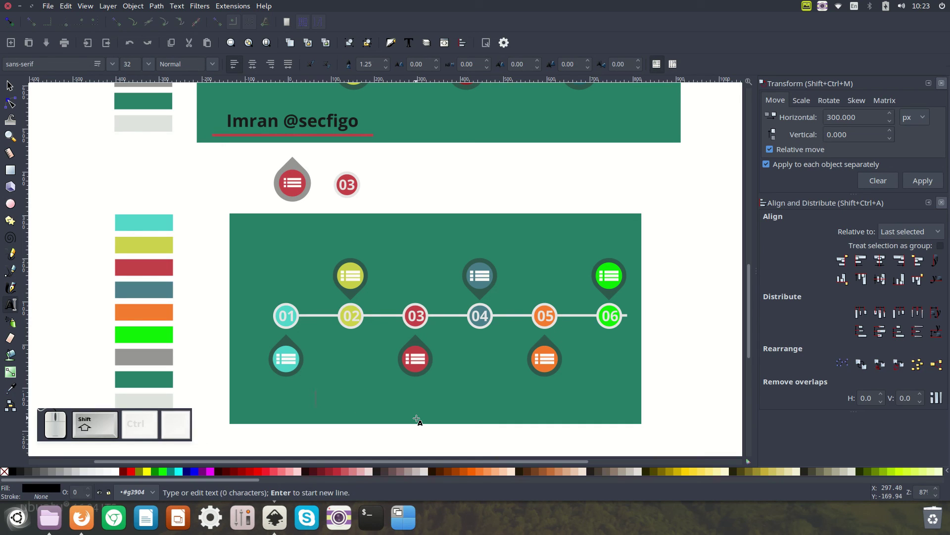
{"action": "type", "text": "Imran @seci"}
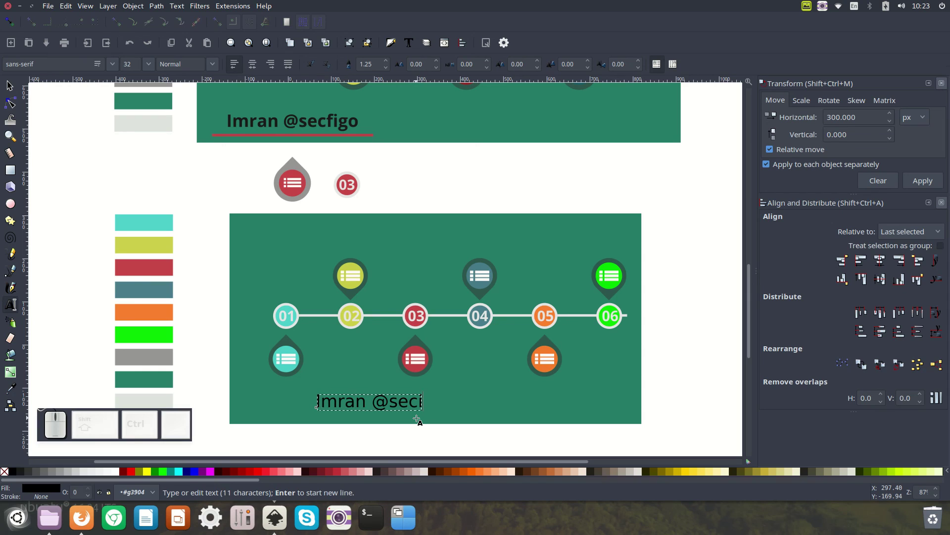
{"action": "key", "text": "BackSpace"}
{"action": "type", "text": "figo"}
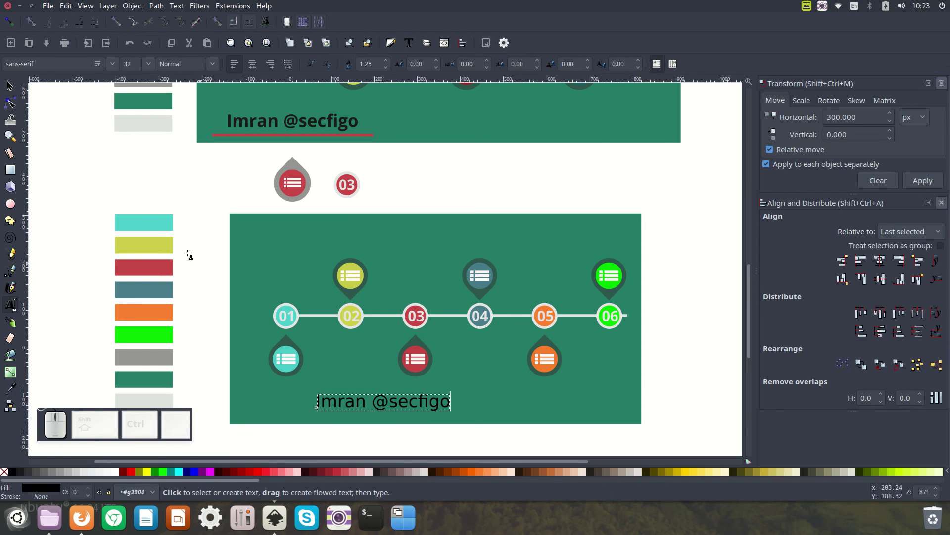
Step: Move the new author text slightly left and down, and set its font style to Bold
{"action": "left_click", "coordinate": [10, 86]}
{"action": "left_click_drag", "start_coordinate": [407, 405], "coordinate": [387, 410]}
{"action": "double_click", "coordinate": [388, 411]}
{"action": "key", "text": "ctrl+a"}
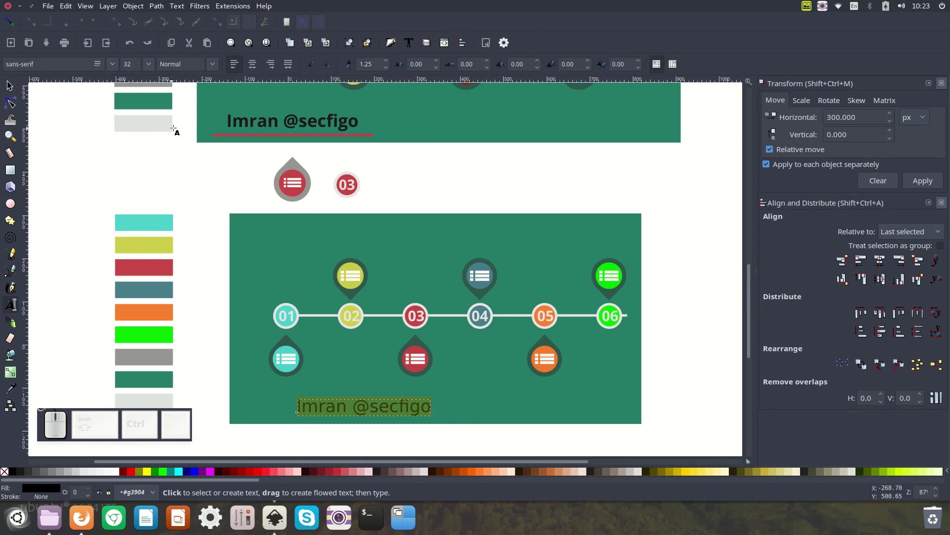
{"action": "left_click", "coordinate": [213, 64]}
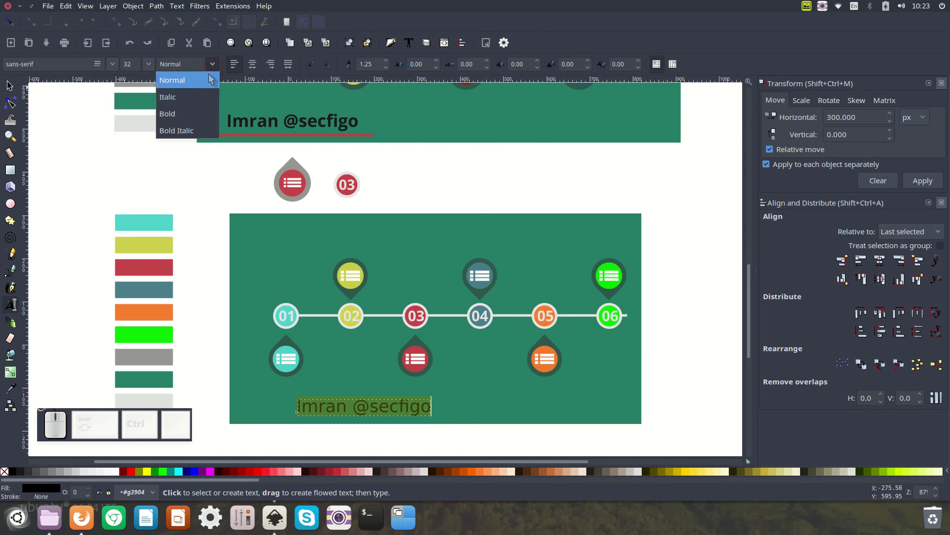
{"action": "left_click", "coordinate": [199, 112]}
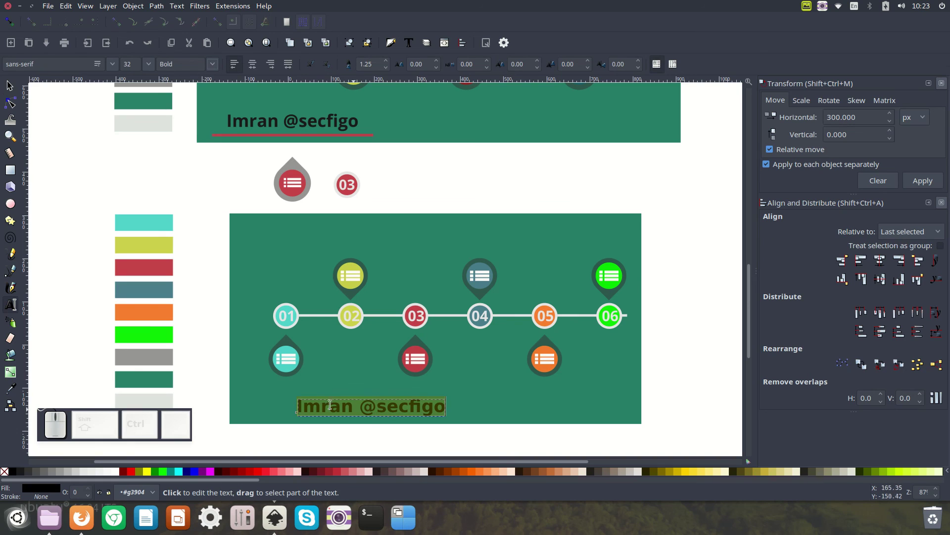
Step: Move the bold author text left along the slide's lower edge to about X -27 px, Y -166 px
{"action": "key", "text": "Escape"}
{"action": "key", "text": "s"}
{"action": "left_click_drag", "start_coordinate": [413, 409], "coordinate": [391, 408]}
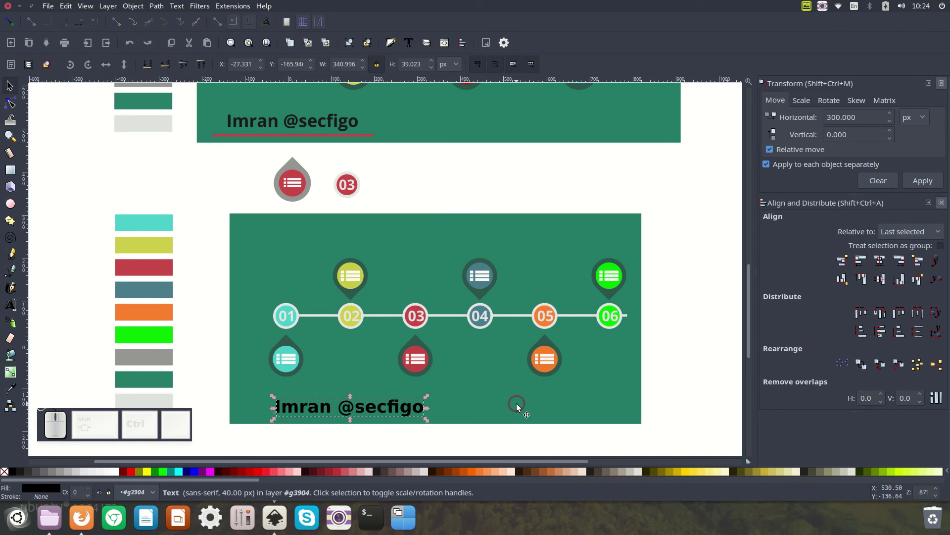